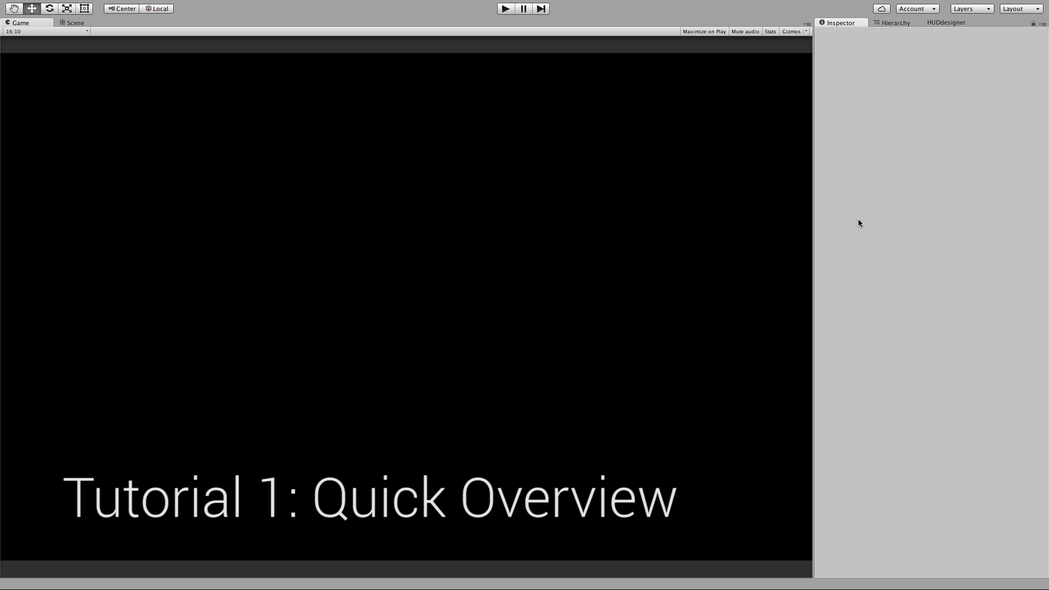
Step: Open the HUD Designer and enter Play mode
{"action": "mouse_move", "coordinate": [300, 2]}
{"action": "left_click", "coordinate": [330, 6]}
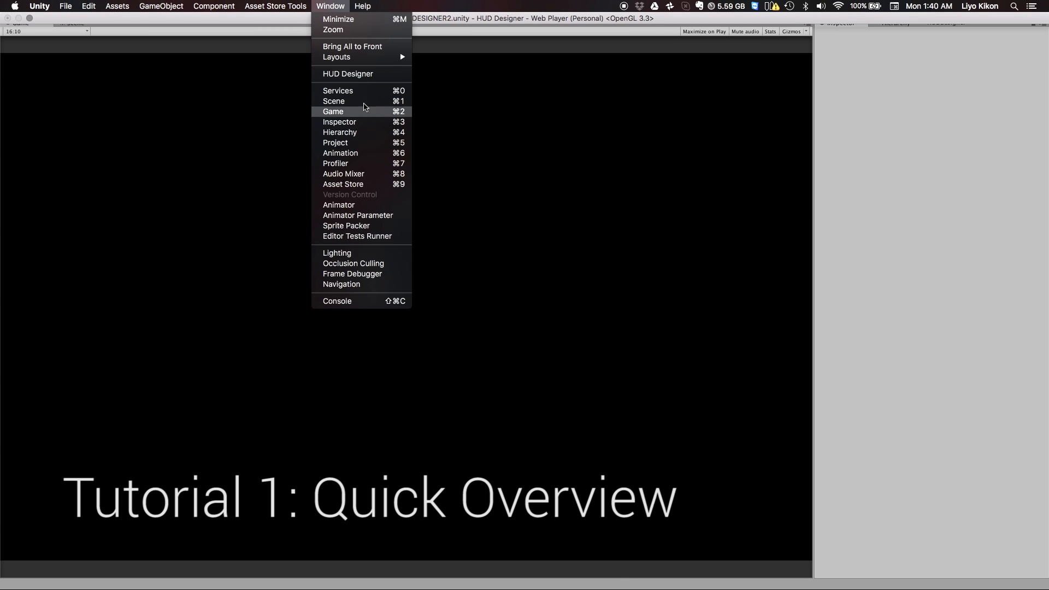
{"action": "left_click", "coordinate": [375, 75]}
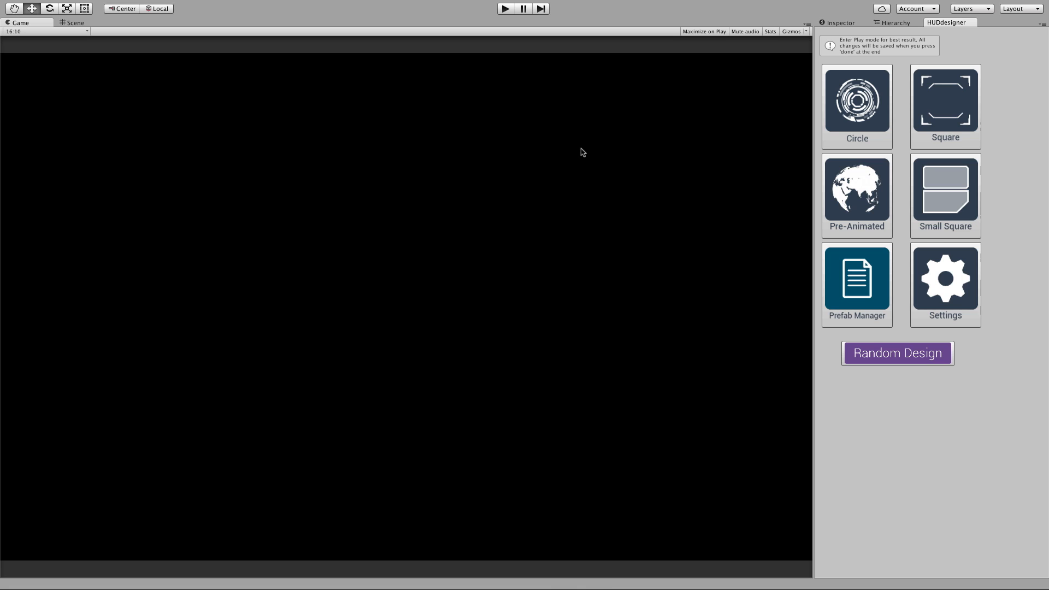
{"action": "left_click", "coordinate": [504, 9]}
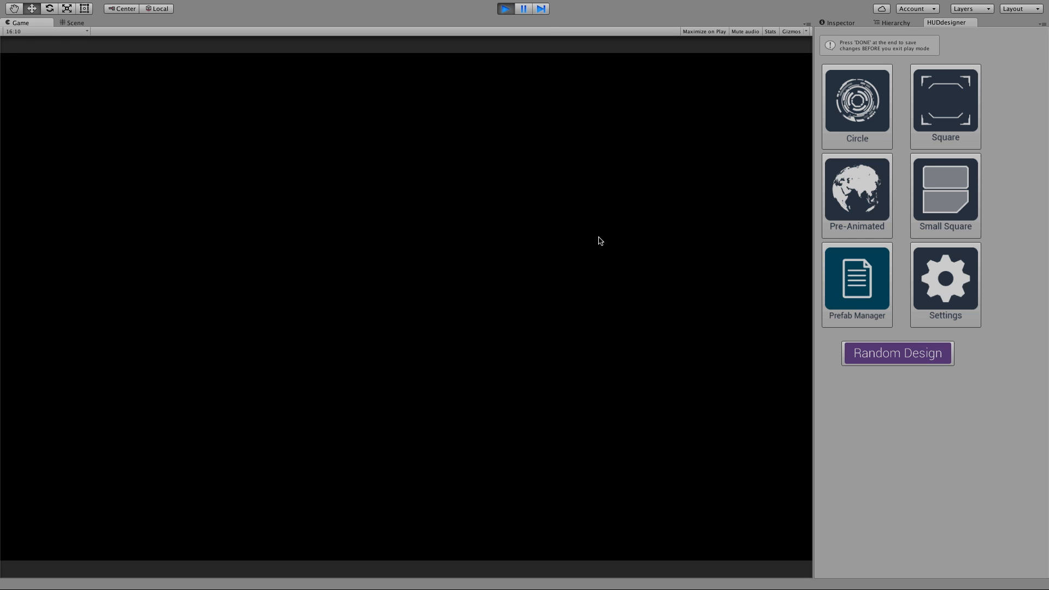
Step: Generate random HUD designs until one has thick angular frames and a single circle above the inner frame, and save that design
{"action": "left_click", "coordinate": [900, 363]}
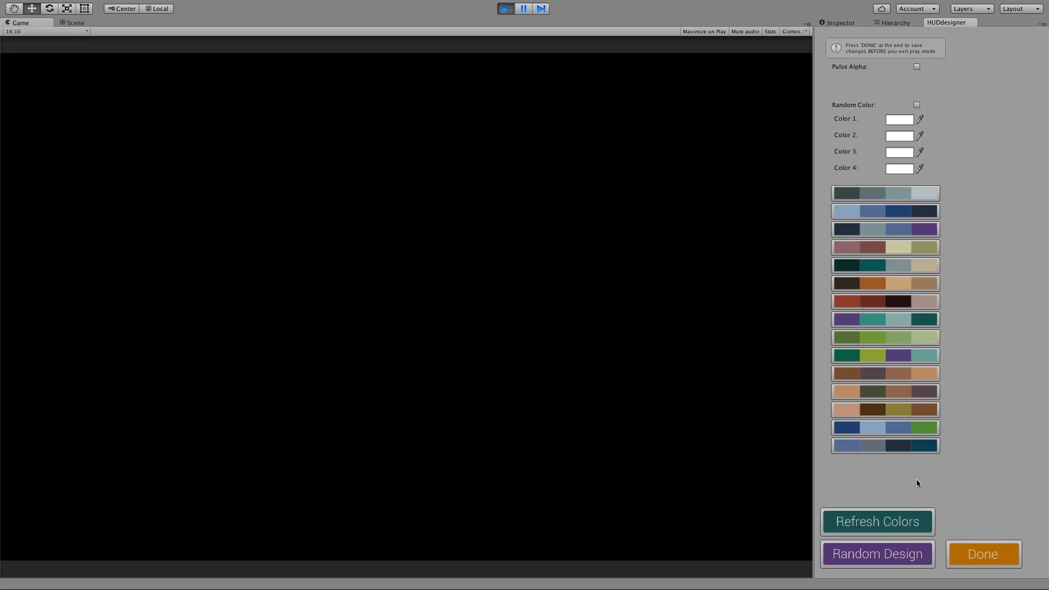
{"action": "left_click", "coordinate": [920, 557]}
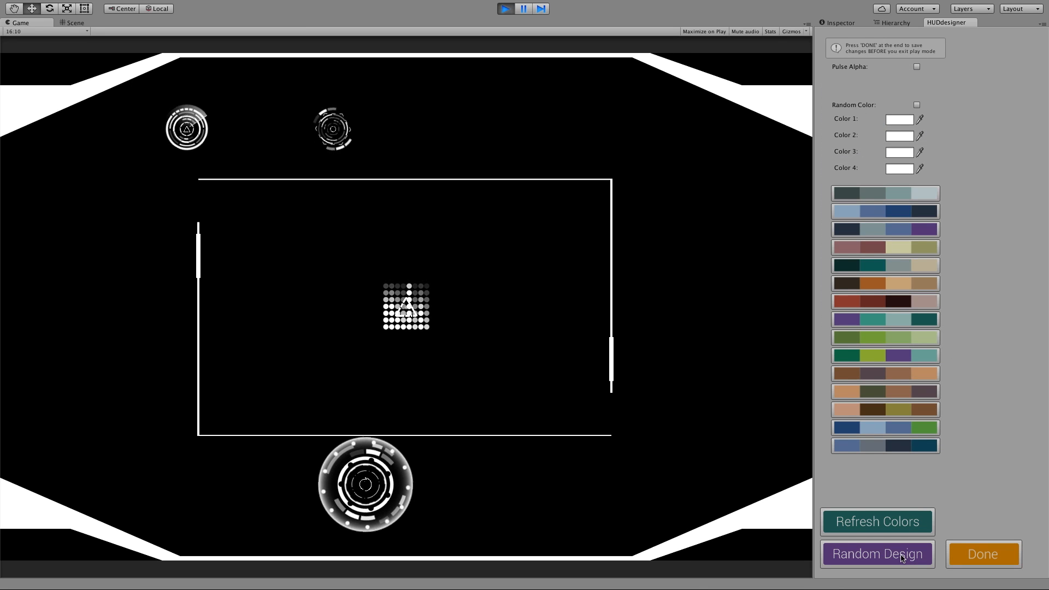
{"action": "left_click", "coordinate": [902, 557]}
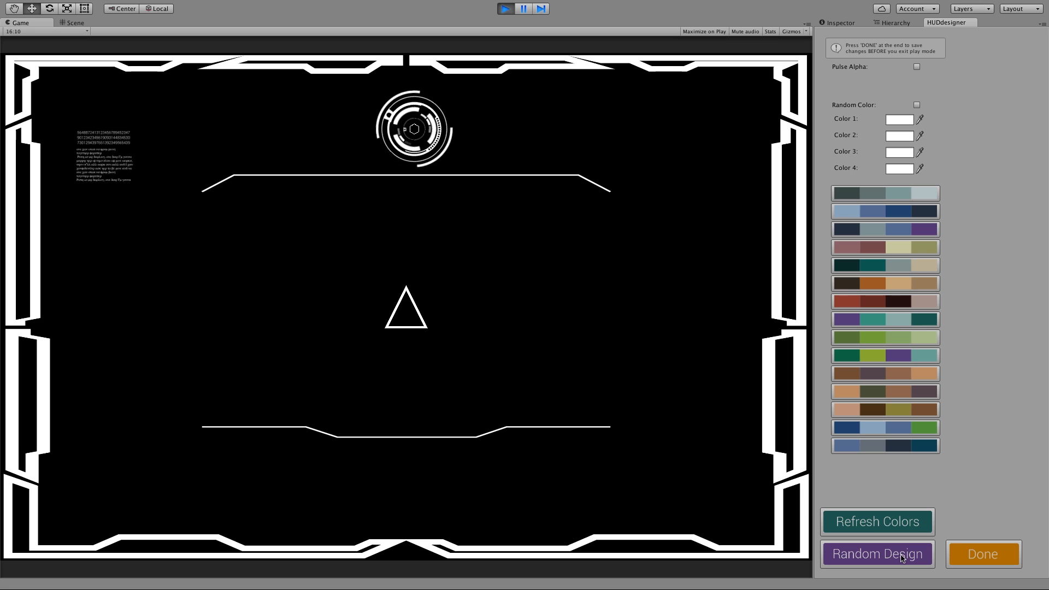
{"action": "left_click", "coordinate": [902, 558]}
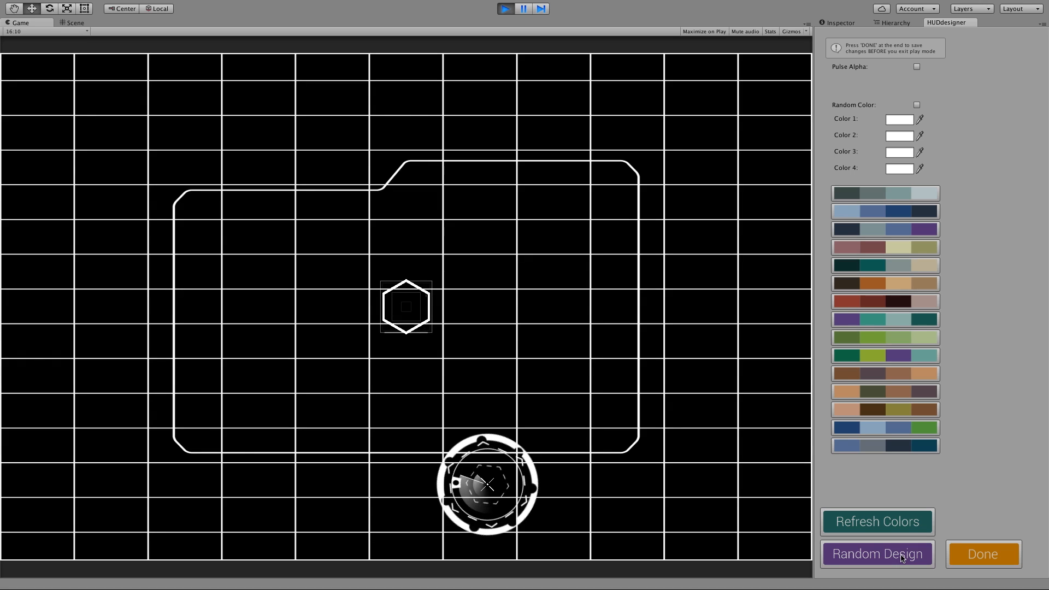
{"action": "left_click", "coordinate": [902, 557]}
{"action": "left_click", "coordinate": [902, 557]}
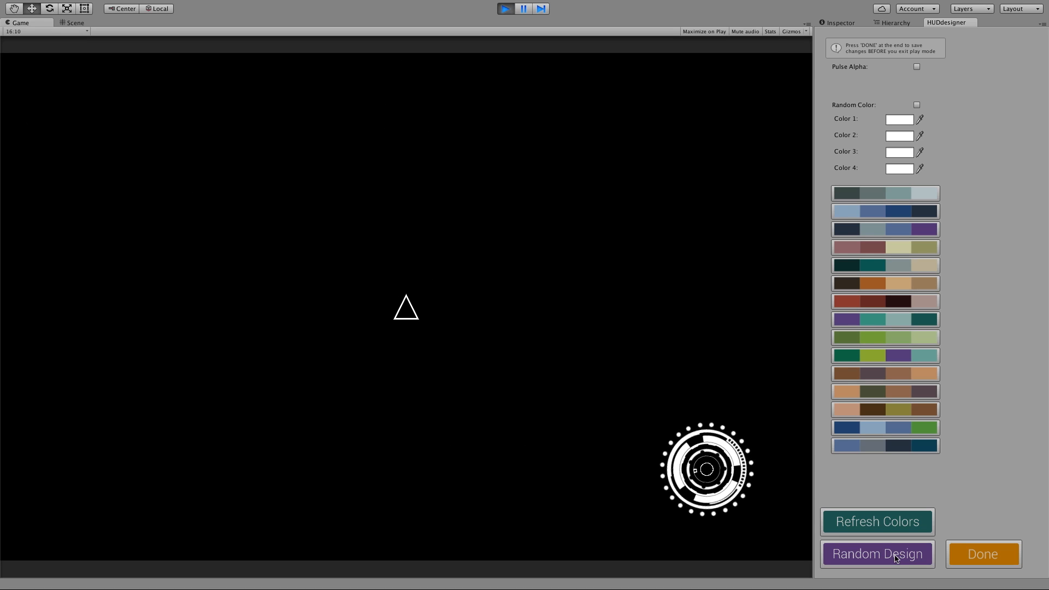
{"action": "left_click", "coordinate": [898, 558]}
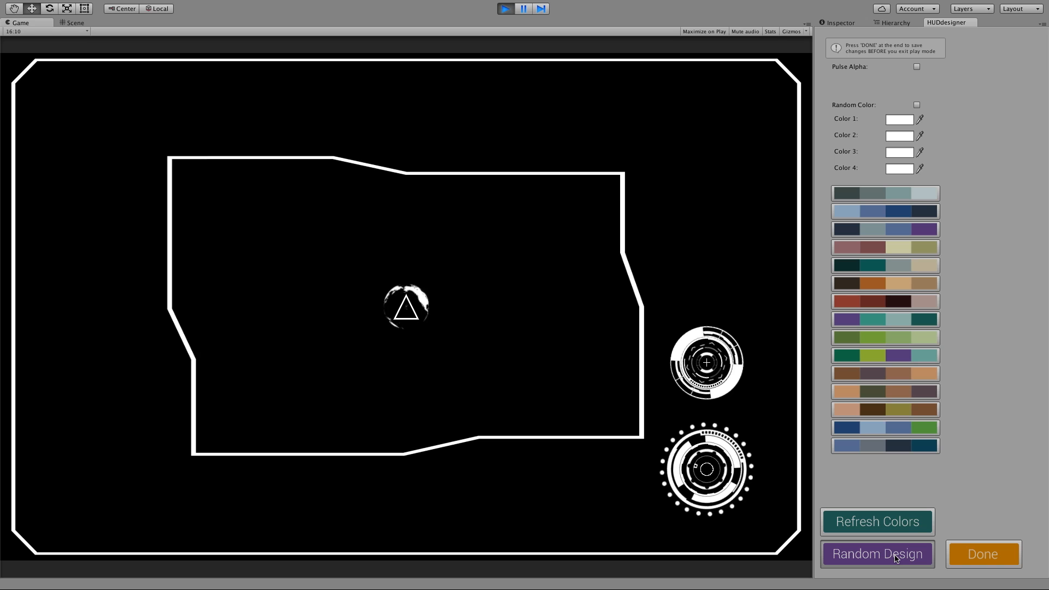
{"action": "left_click", "coordinate": [896, 557]}
{"action": "left_click", "coordinate": [896, 558]}
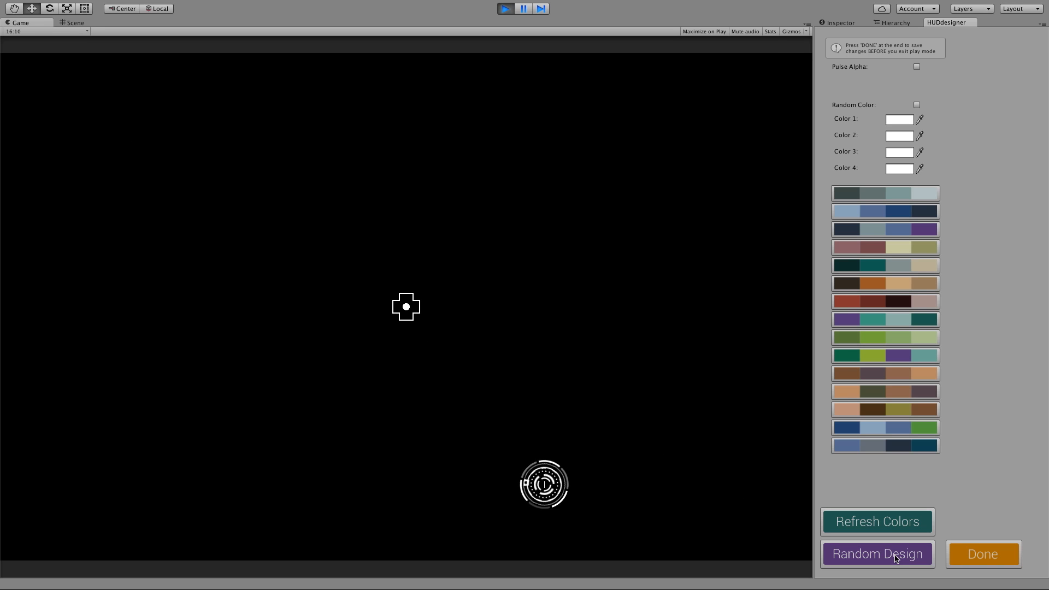
{"action": "left_click", "coordinate": [896, 558]}
{"action": "left_click", "coordinate": [896, 558]}
{"action": "left_click", "coordinate": [896, 558]}
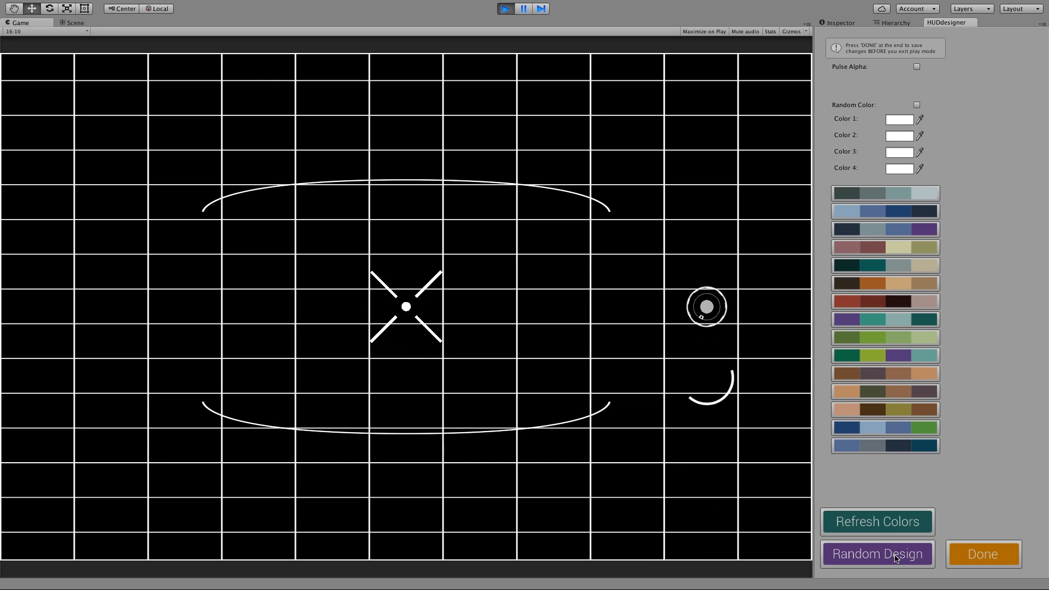
{"action": "left_click", "coordinate": [896, 557]}
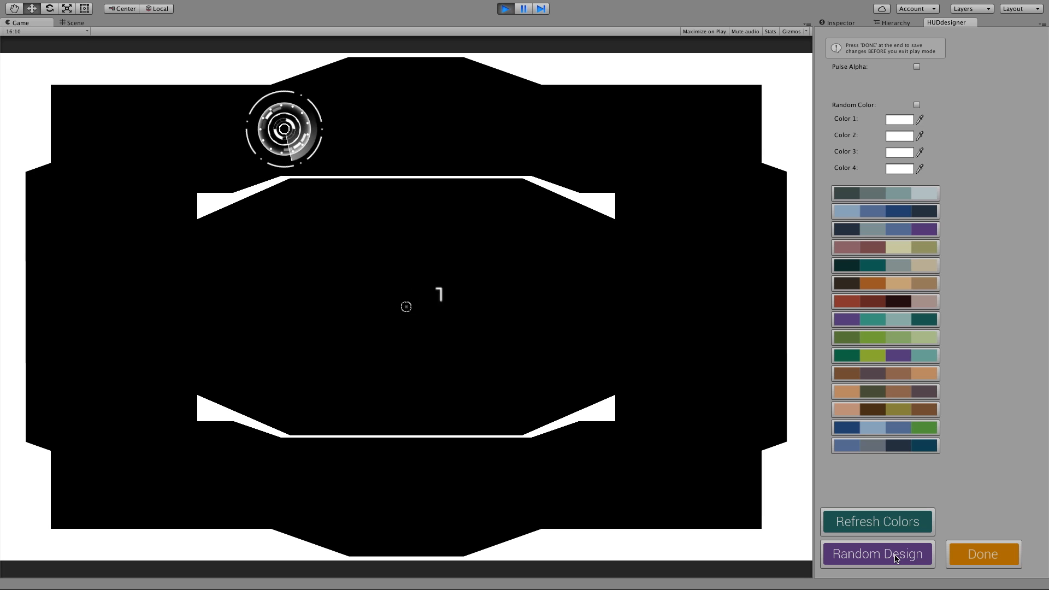
{"action": "left_click", "coordinate": [978, 553]}
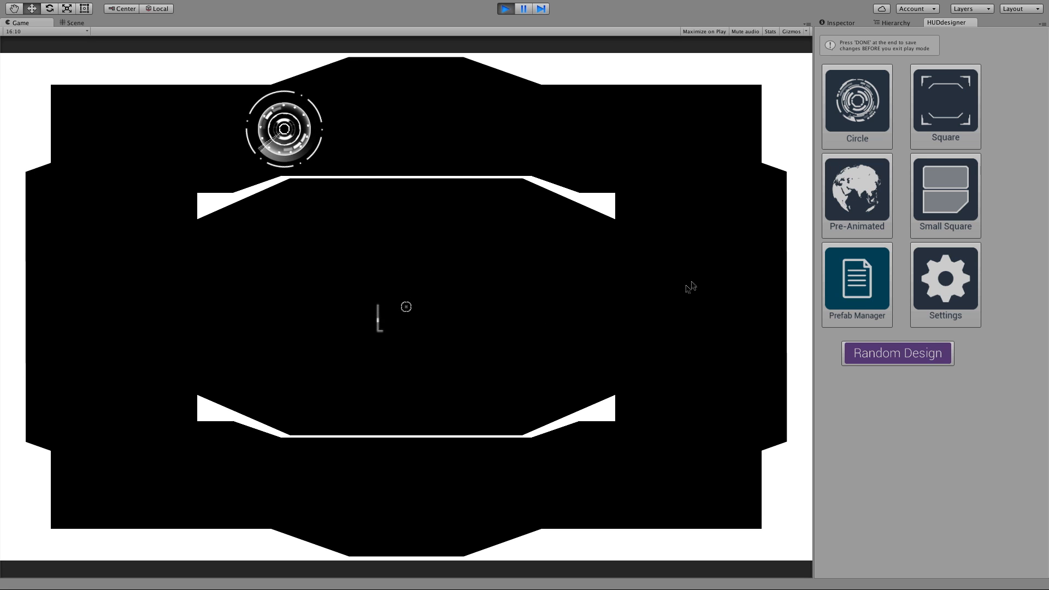
Step: Remove the pre-animated element from the centre of the HUD and finish editing the pre-animated elements
{"action": "left_click", "coordinate": [873, 199]}
{"action": "left_click", "coordinate": [943, 331]}
{"action": "left_click", "coordinate": [943, 352]}
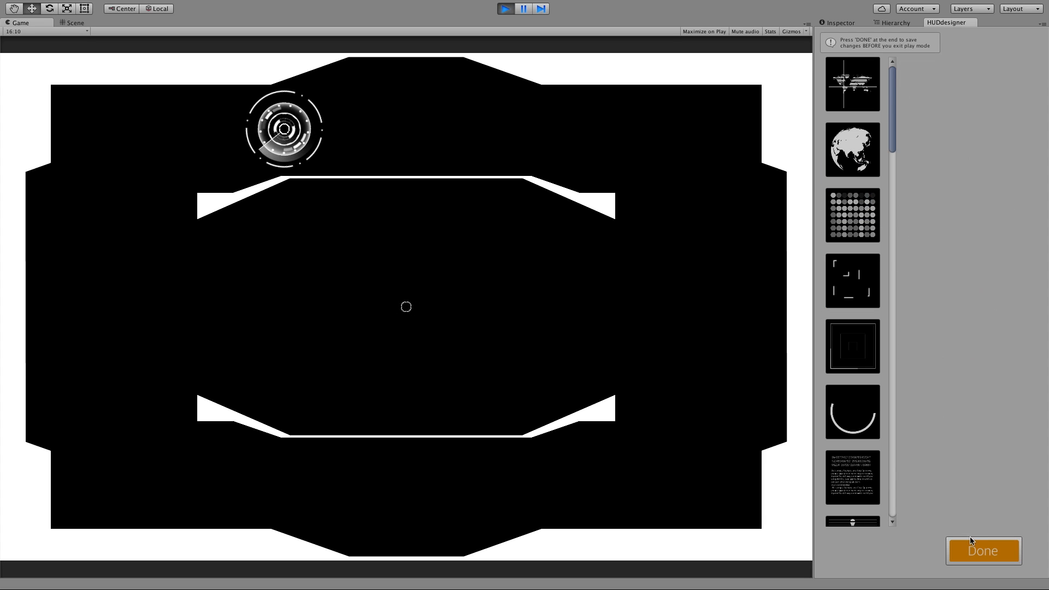
{"action": "left_click", "coordinate": [983, 552]}
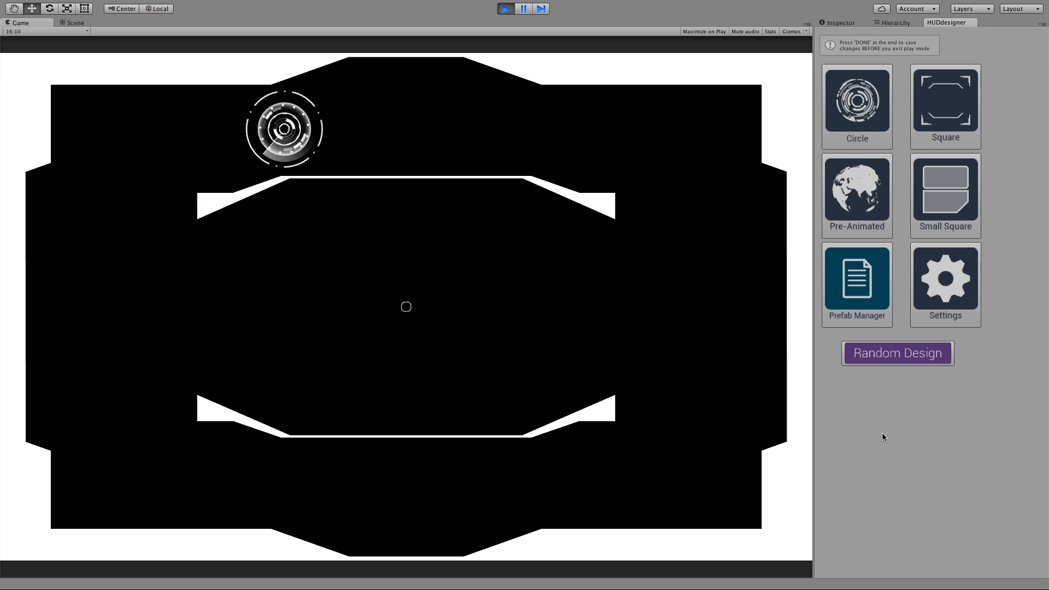
Step: Set circle 1's scale to 1.9, try it nearer the HUD's lower-right corner, and return it to the centre
{"action": "left_click", "coordinate": [871, 107]}
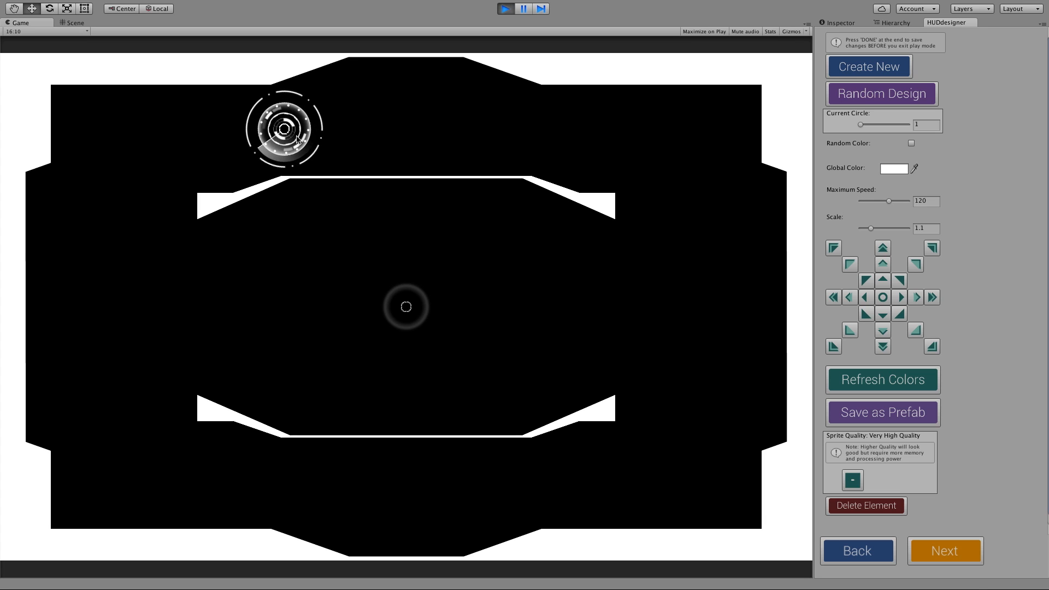
{"action": "left_click_drag", "start_coordinate": [871, 229], "coordinate": [879, 230]}
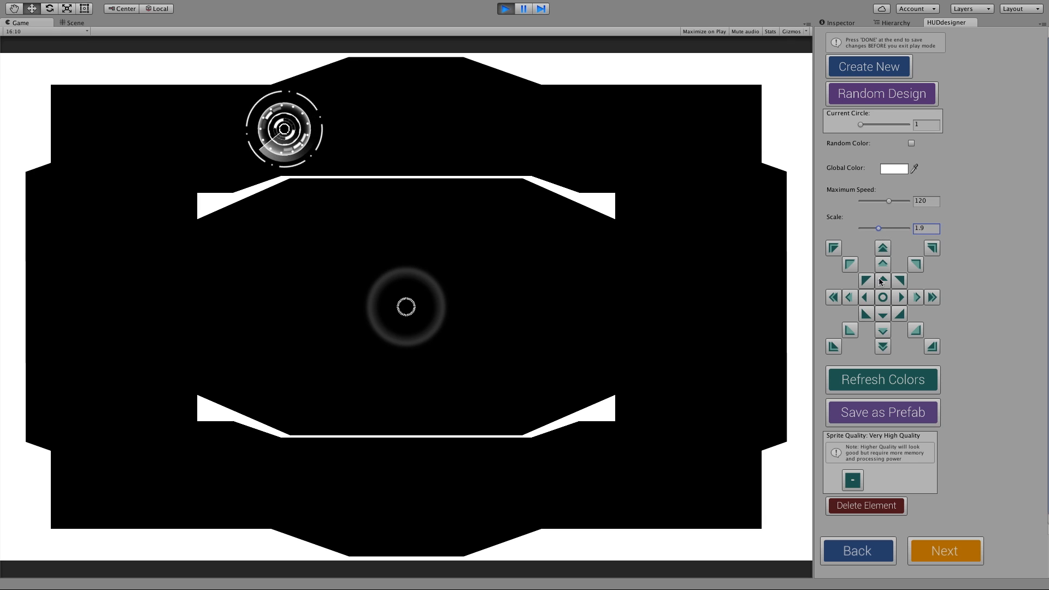
{"action": "left_click", "coordinate": [932, 347]}
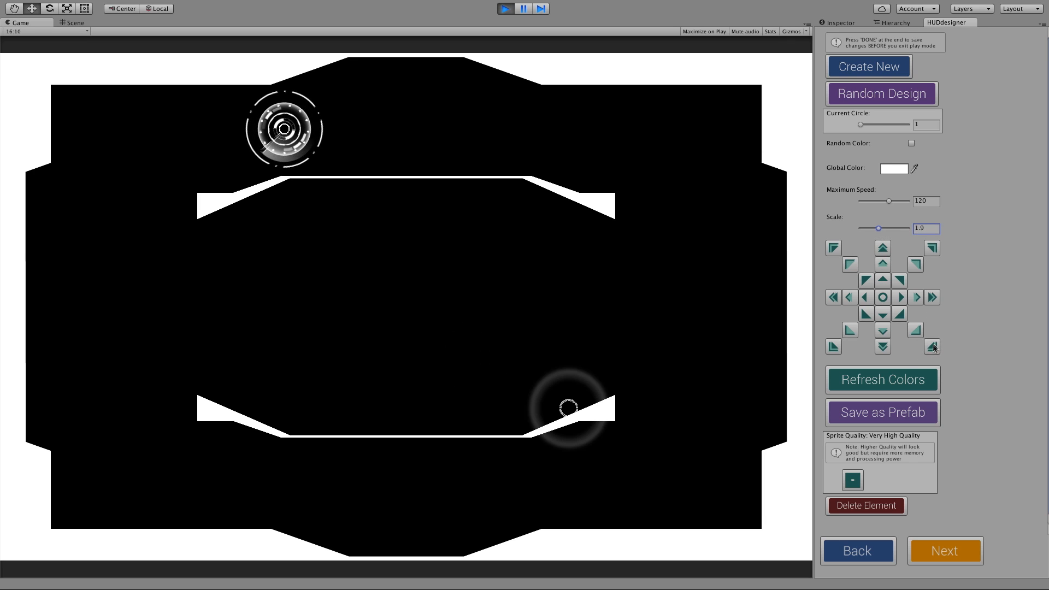
{"action": "left_click", "coordinate": [850, 264]}
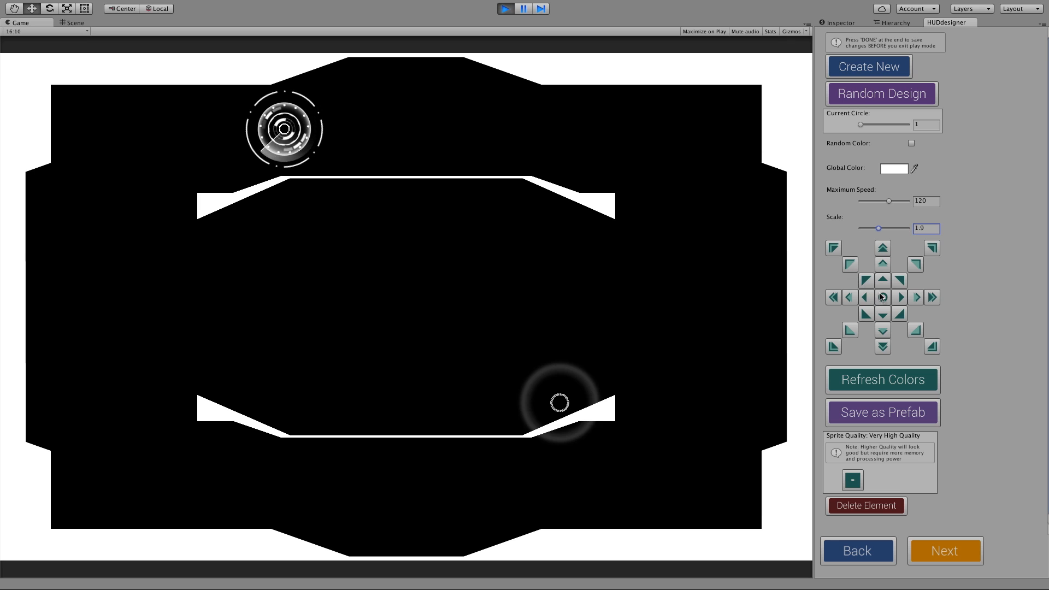
{"action": "left_click", "coordinate": [882, 297]}
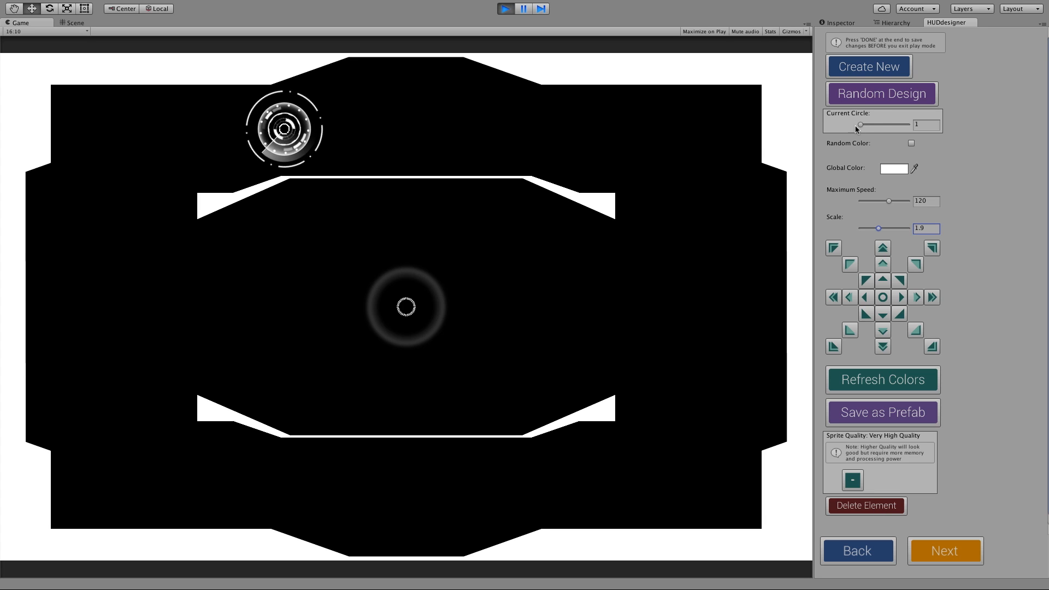
Step: Select circle 2 and move it left and slightly down into the HUD's upper-left corner
{"action": "left_click_drag", "start_coordinate": [862, 125], "coordinate": [1041, 116]}
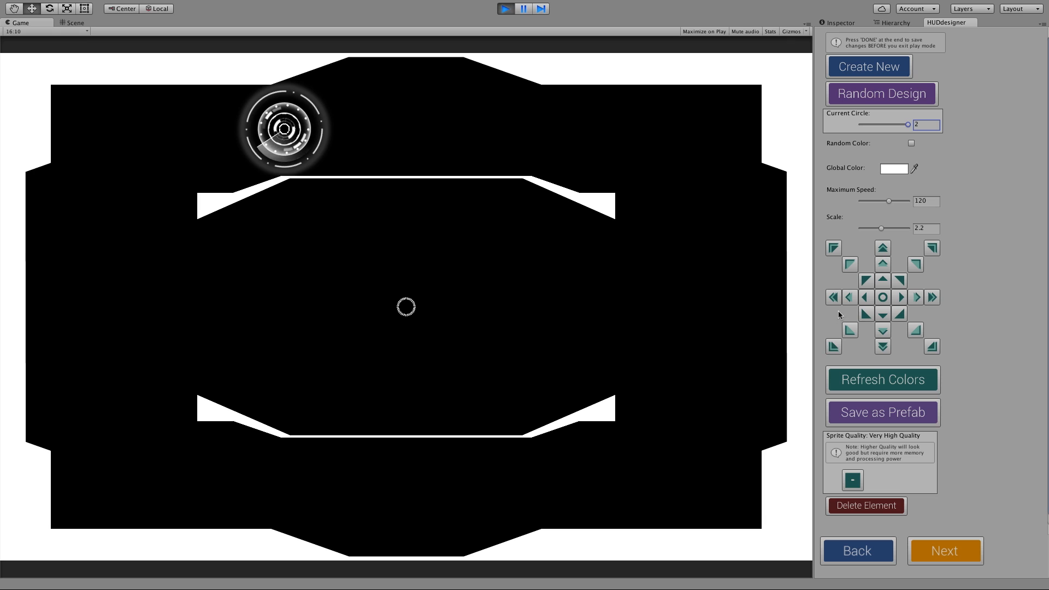
{"action": "left_click", "coordinate": [832, 297]}
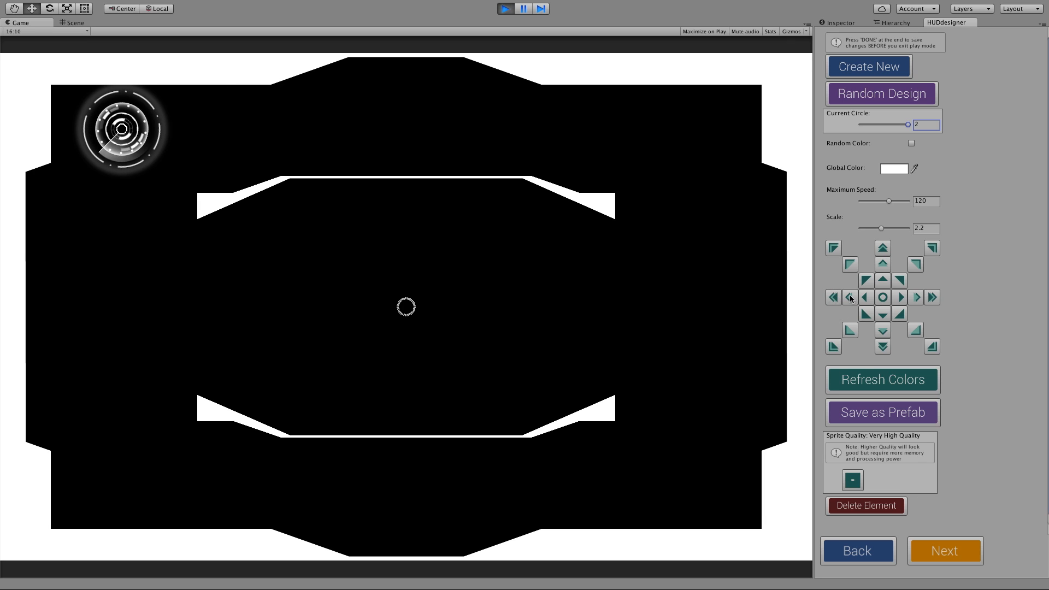
{"action": "left_click", "coordinate": [884, 332]}
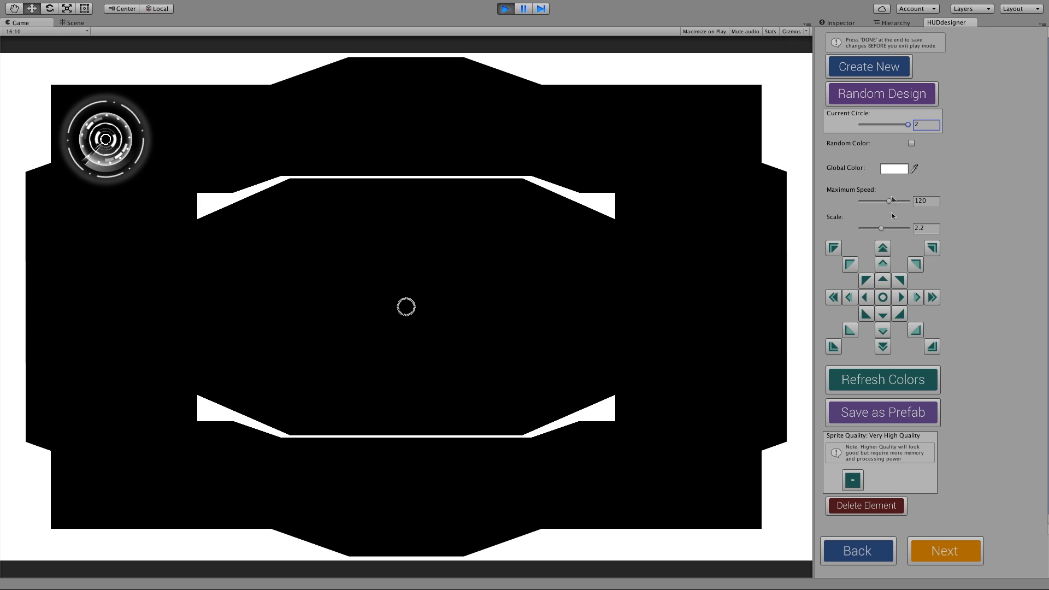
Step: Create a third circle at scale 3.58 and randomize its design until it has thick segmented rings around a crosshair centre
{"action": "left_click", "coordinate": [885, 69]}
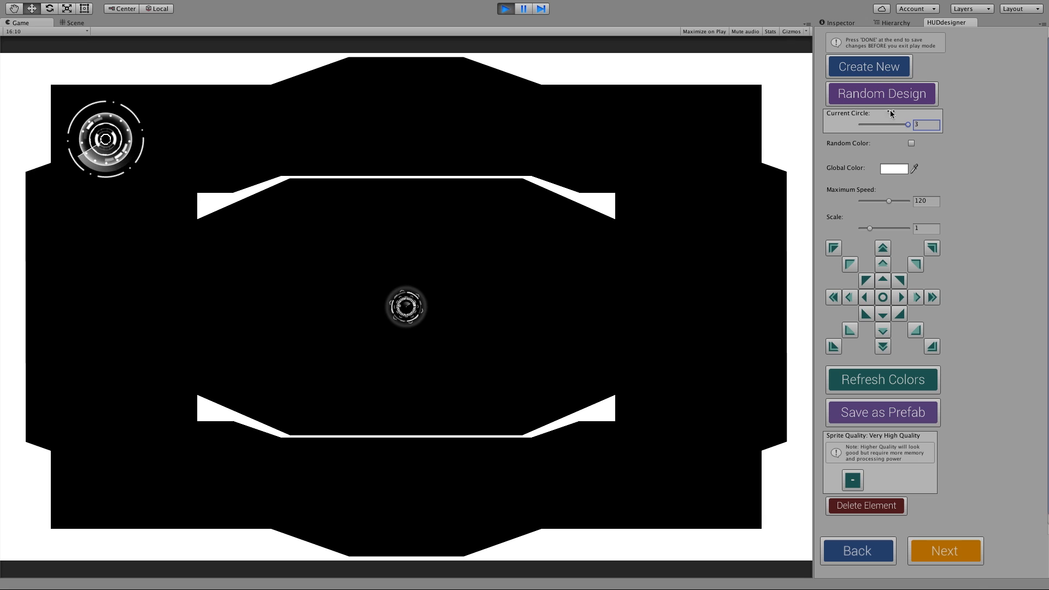
{"action": "left_click_drag", "start_coordinate": [869, 229], "coordinate": [893, 230]}
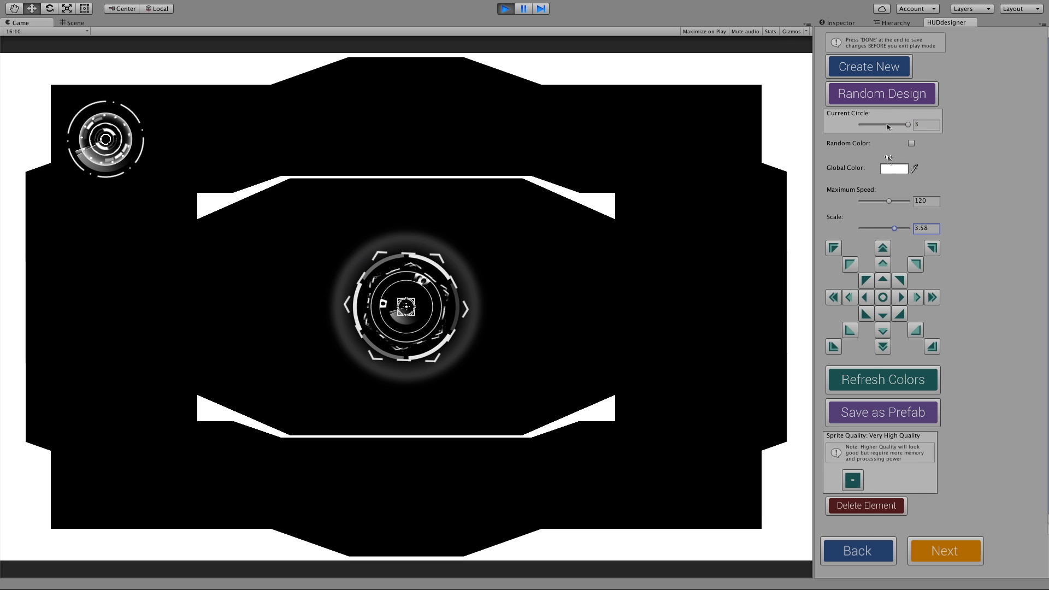
{"action": "left_click", "coordinate": [894, 101]}
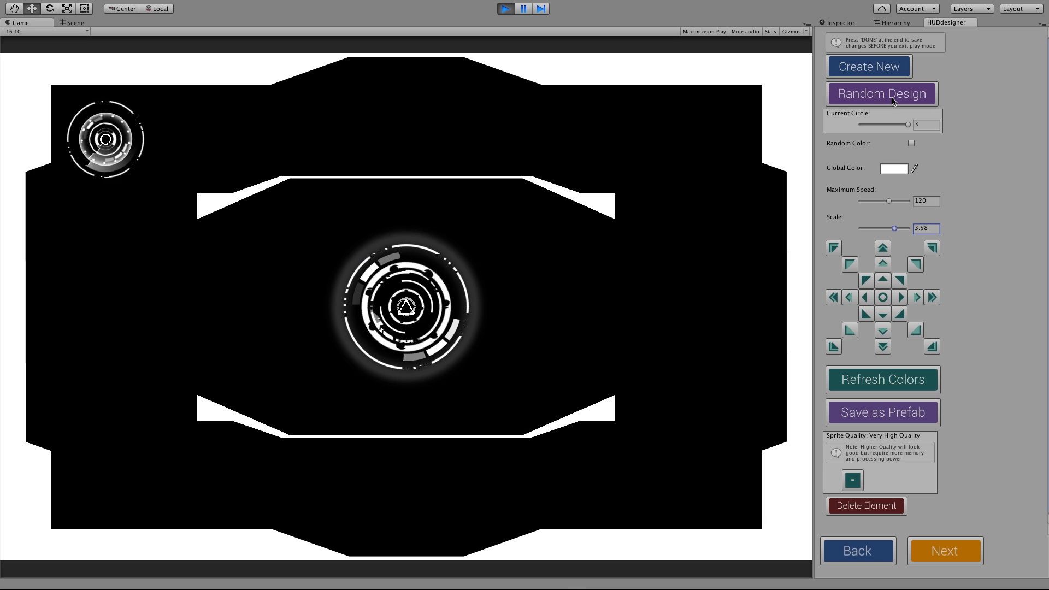
{"action": "left_click", "coordinate": [894, 101]}
{"action": "left_click", "coordinate": [893, 101]}
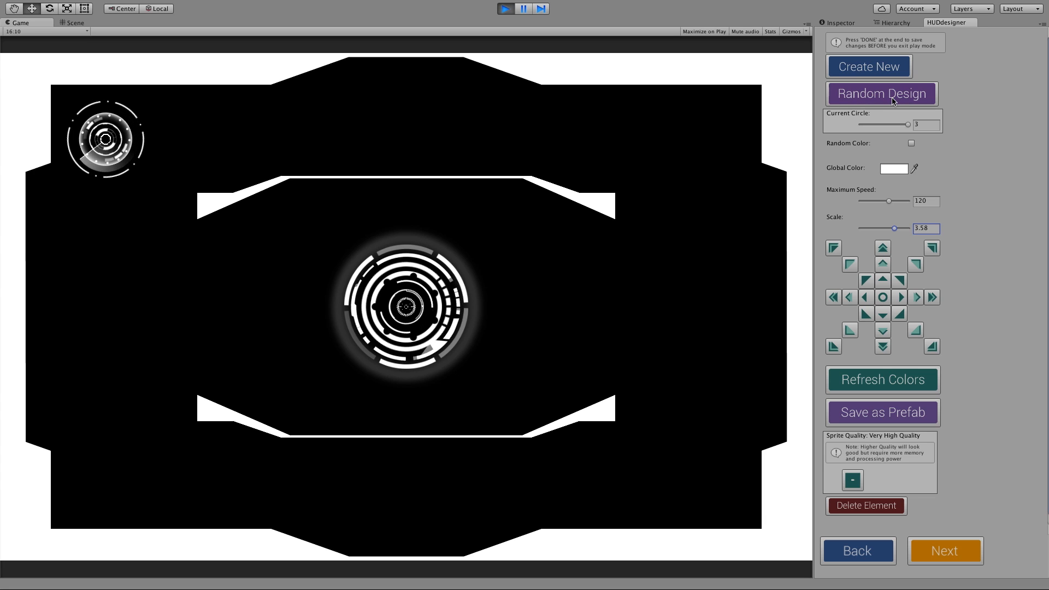
{"action": "left_click", "coordinate": [894, 101]}
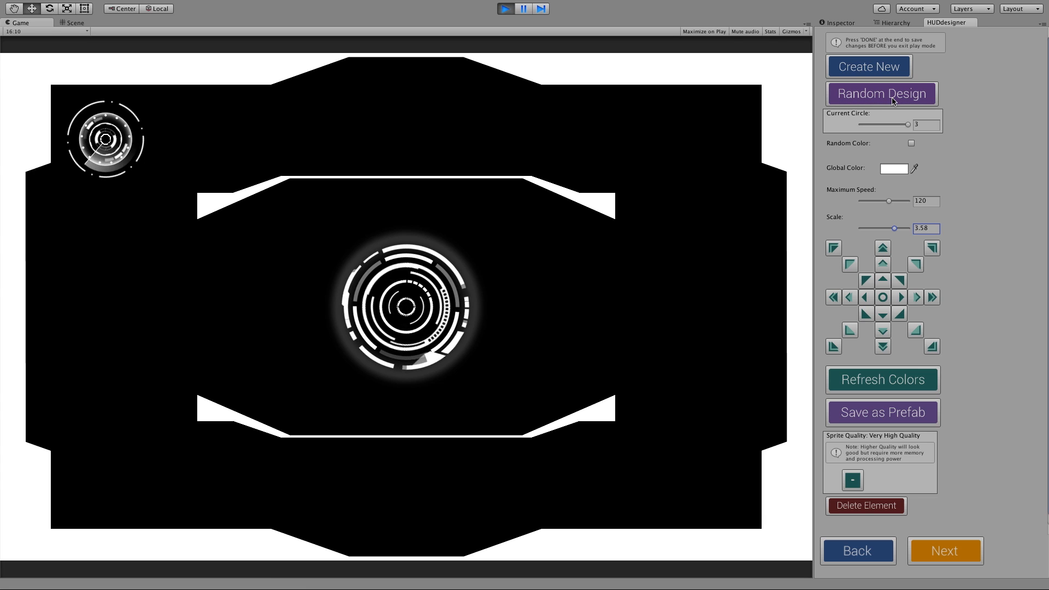
{"action": "left_click", "coordinate": [894, 101]}
{"action": "left_click", "coordinate": [894, 101]}
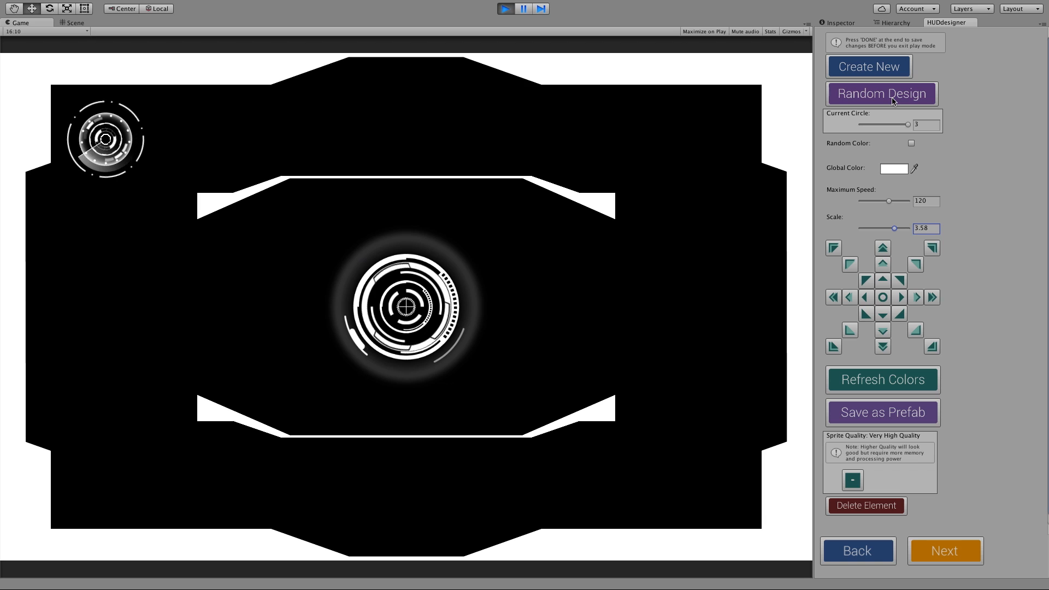
{"action": "left_click", "coordinate": [893, 101]}
{"action": "left_click", "coordinate": [894, 101]}
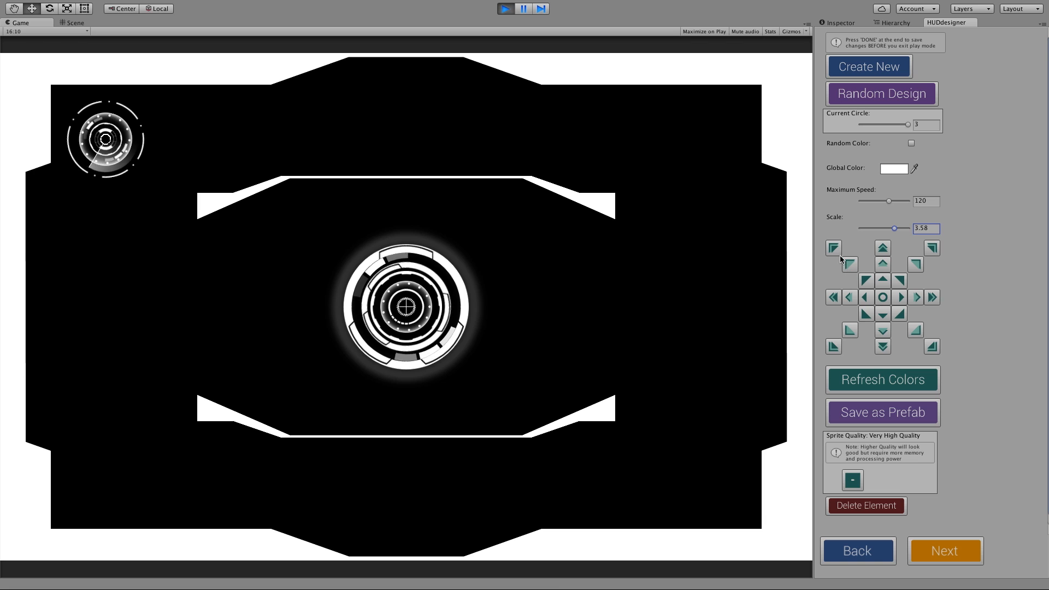
Step: Set circle 3's scale to 2.3 and place it beside circle 2 in the HUD's upper-left corner, raising circle 2 to line up
{"action": "left_click", "coordinate": [834, 249]}
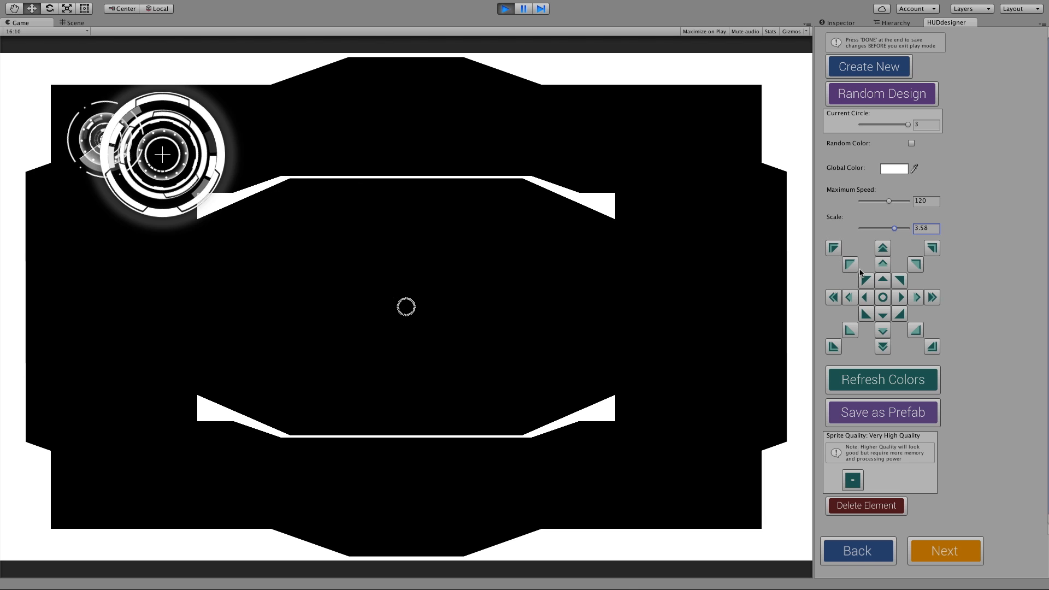
{"action": "left_click_drag", "start_coordinate": [893, 230], "coordinate": [883, 228]}
{"action": "left_click", "coordinate": [882, 265]}
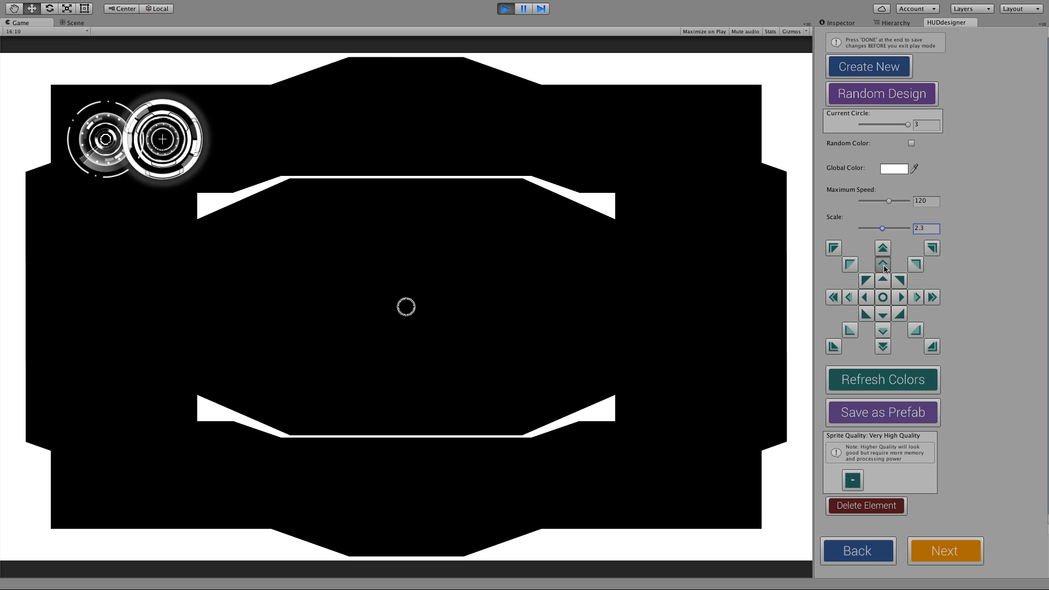
{"action": "left_click", "coordinate": [916, 297]}
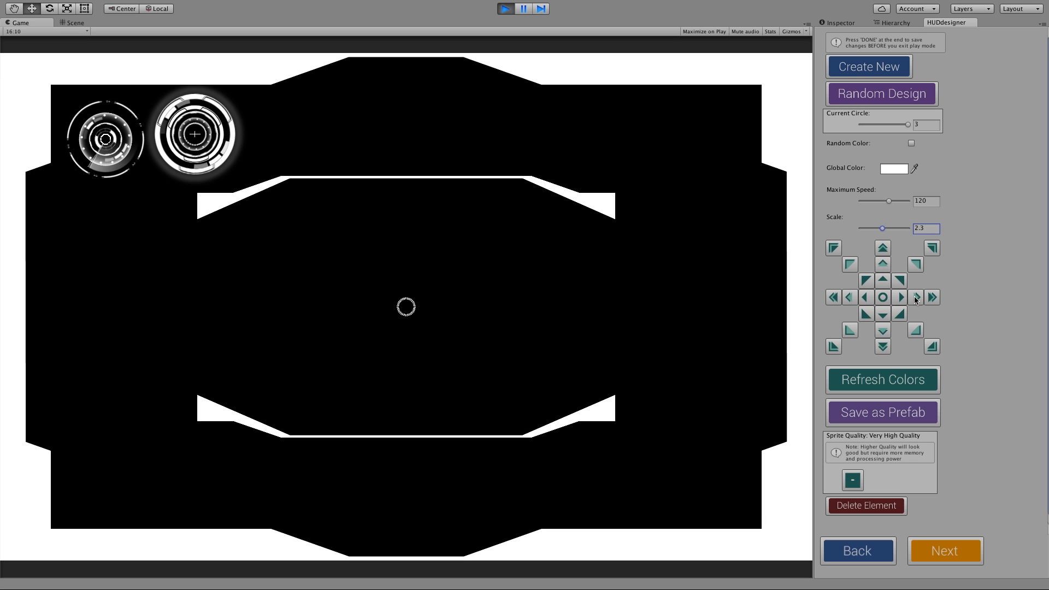
{"action": "left_click_drag", "start_coordinate": [908, 125], "coordinate": [884, 125]}
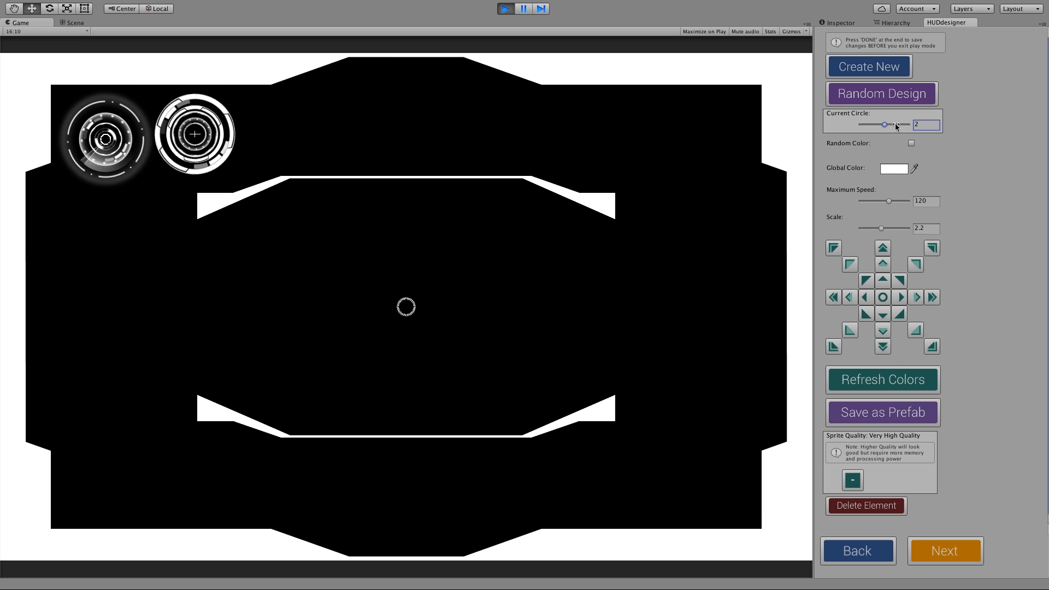
{"action": "left_click", "coordinate": [885, 266]}
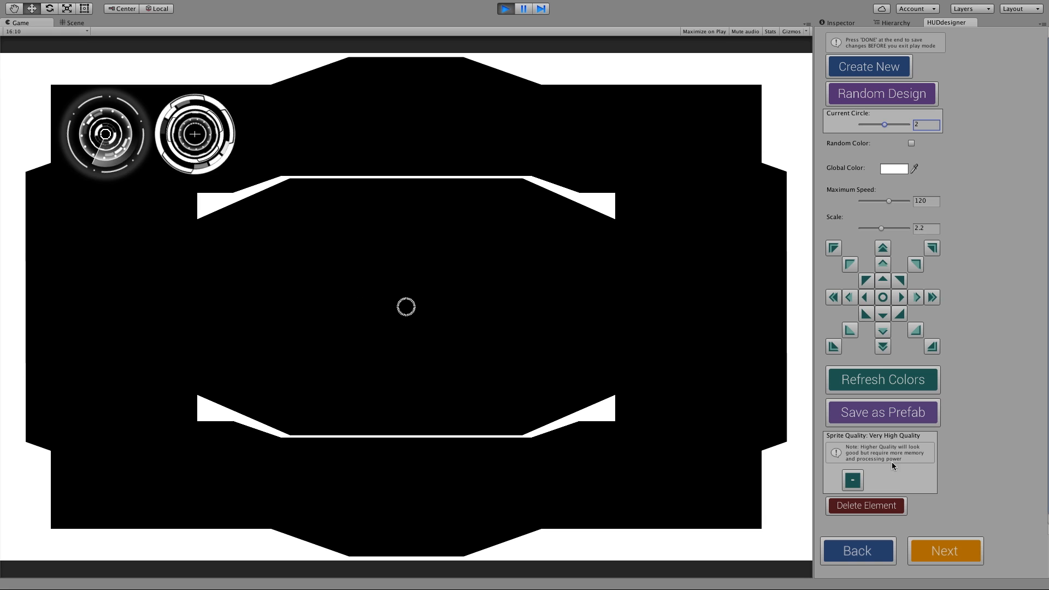
Step: Open circle 2's layer settings, set layer 6's rotation amount to 360, and update the circle
{"action": "left_click", "coordinate": [956, 555]}
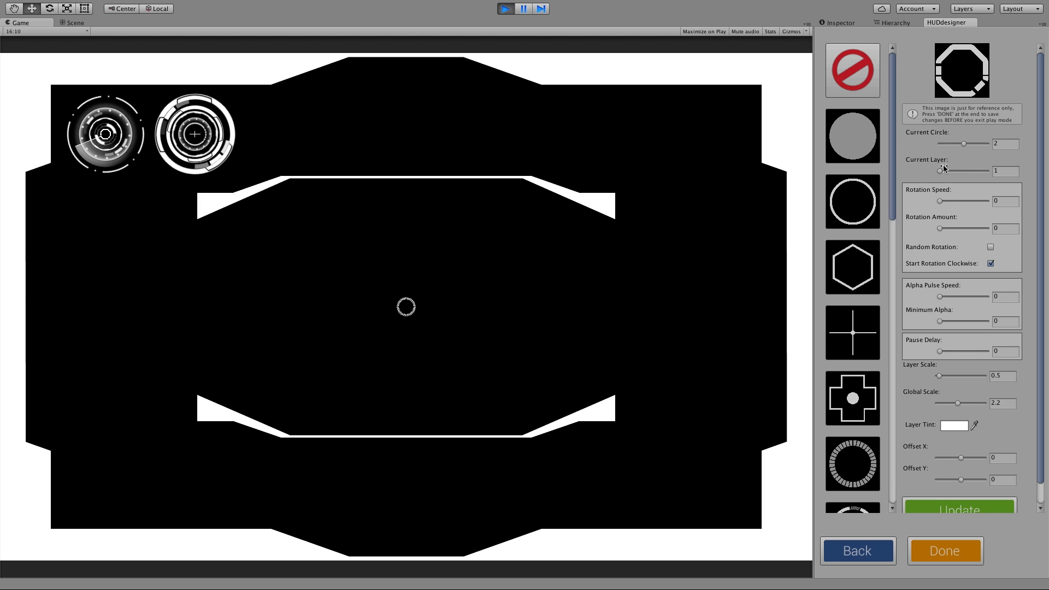
{"action": "mouse_move", "coordinate": [944, 169]}
{"action": "left_mouse_down"}
{"action": "mouse_move", "coordinate": [1000, 172]}
{"action": "mouse_move", "coordinate": [945, 173]}
{"action": "left_mouse_up"}
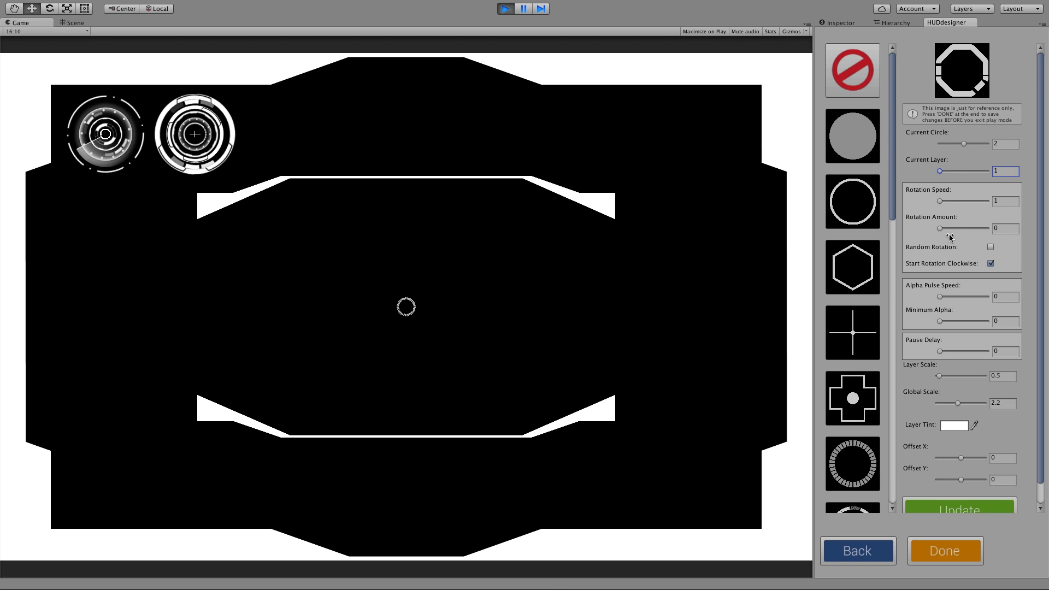
{"action": "scroll", "coordinate": [985, 405], "scroll_direction": "down", "scroll_amount": 1}
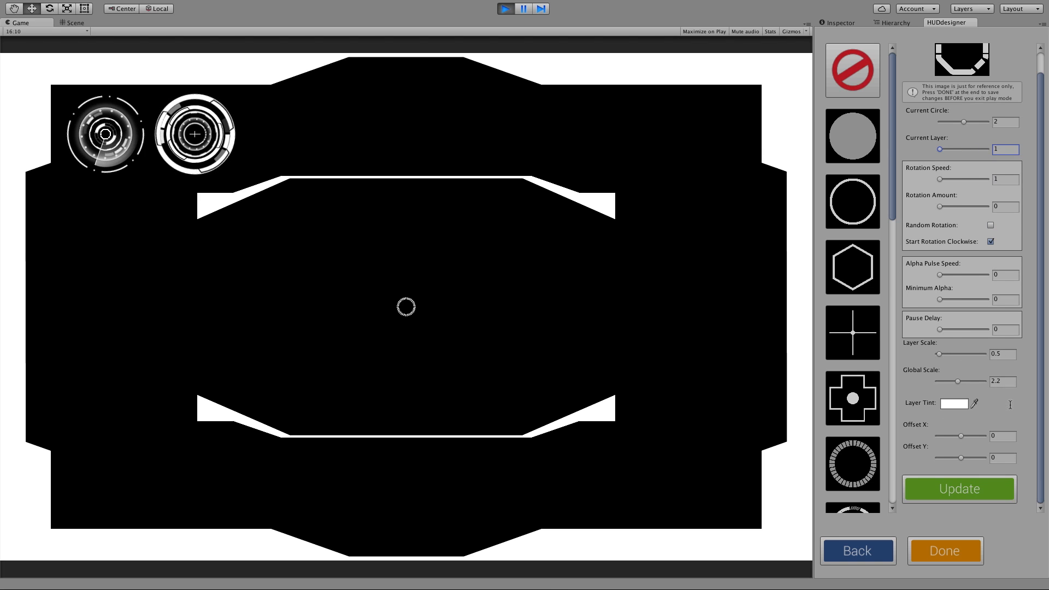
{"action": "scroll", "coordinate": [1008, 460], "scroll_direction": "up", "scroll_amount": 1}
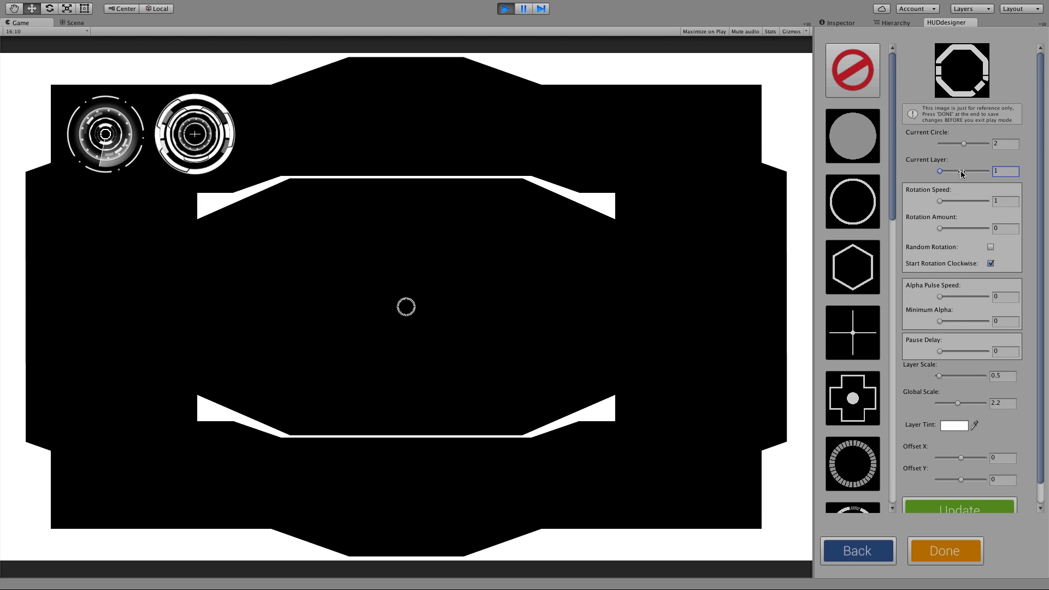
{"action": "left_click_drag", "start_coordinate": [947, 172], "coordinate": [987, 172]}
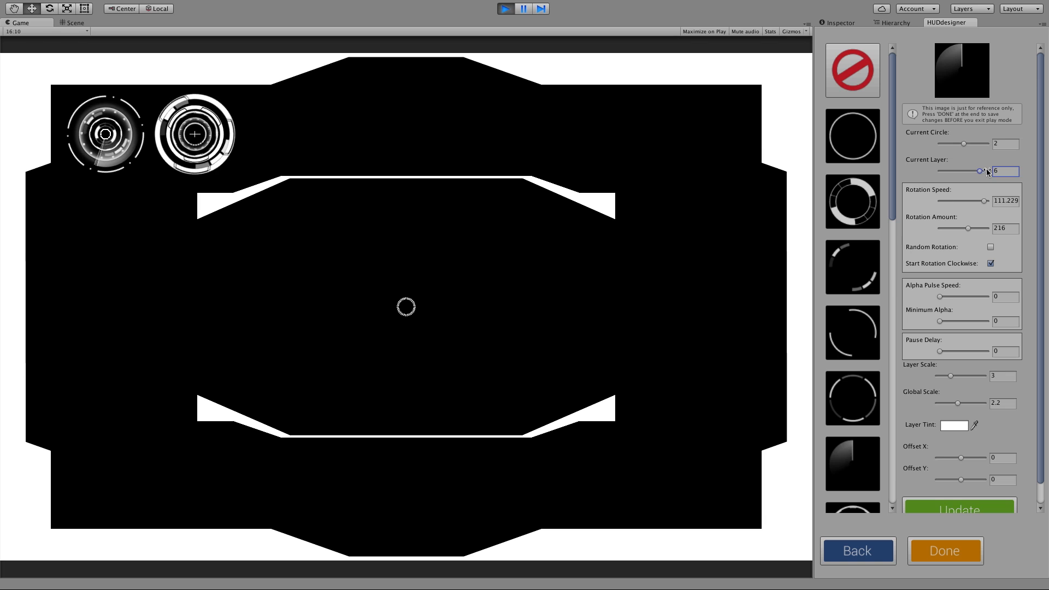
{"action": "left_click_drag", "start_coordinate": [970, 228], "coordinate": [990, 230]}
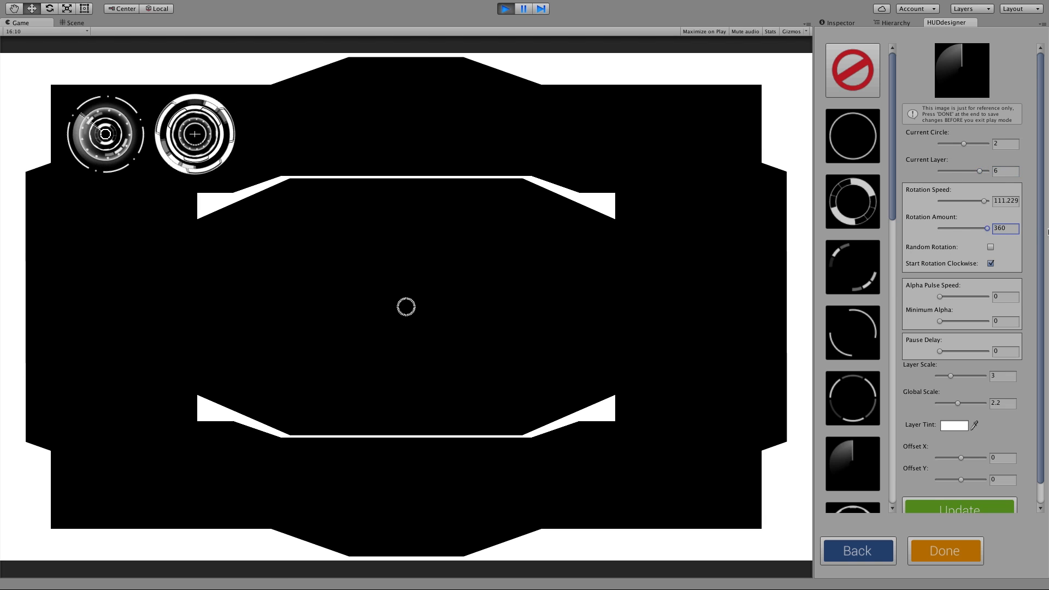
{"action": "left_click", "coordinate": [988, 505]}
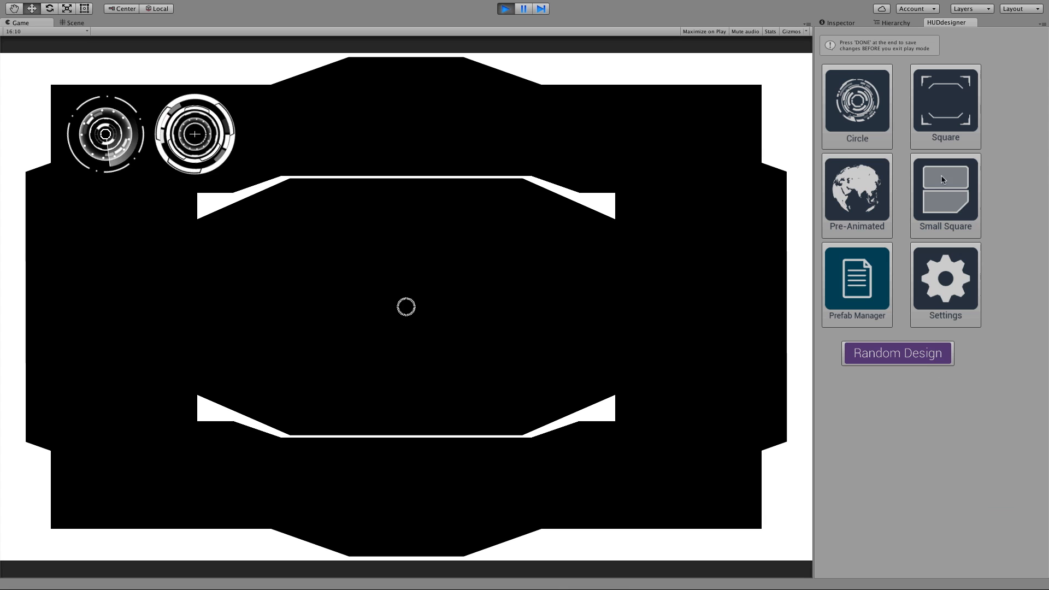
Step: Add a small square element, shrink it to a scale of about 0.2, and give it the rounded rectangle outline shape
{"action": "left_click", "coordinate": [945, 198]}
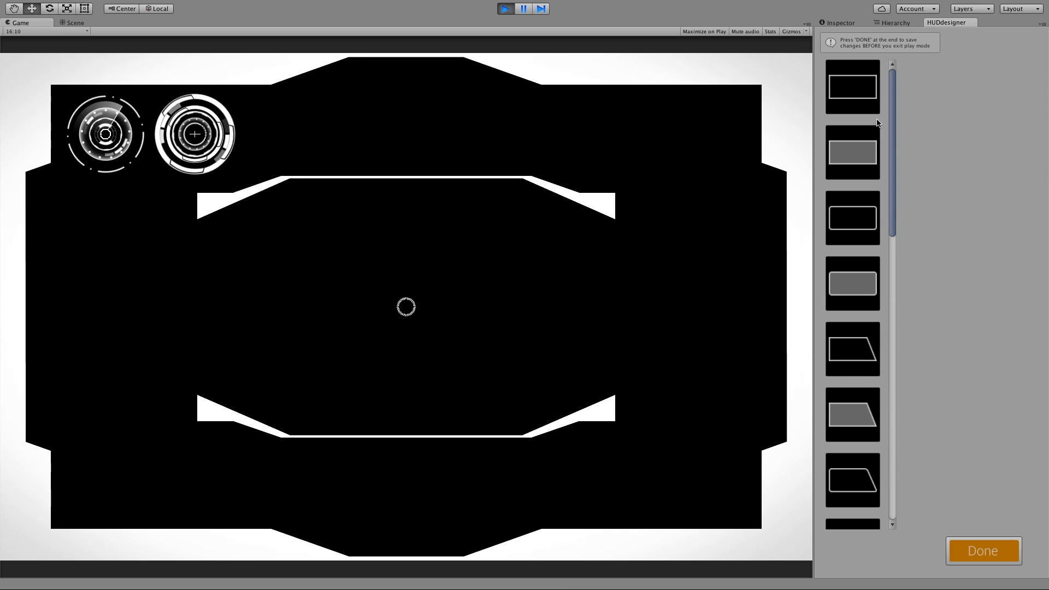
{"action": "left_click", "coordinate": [861, 151]}
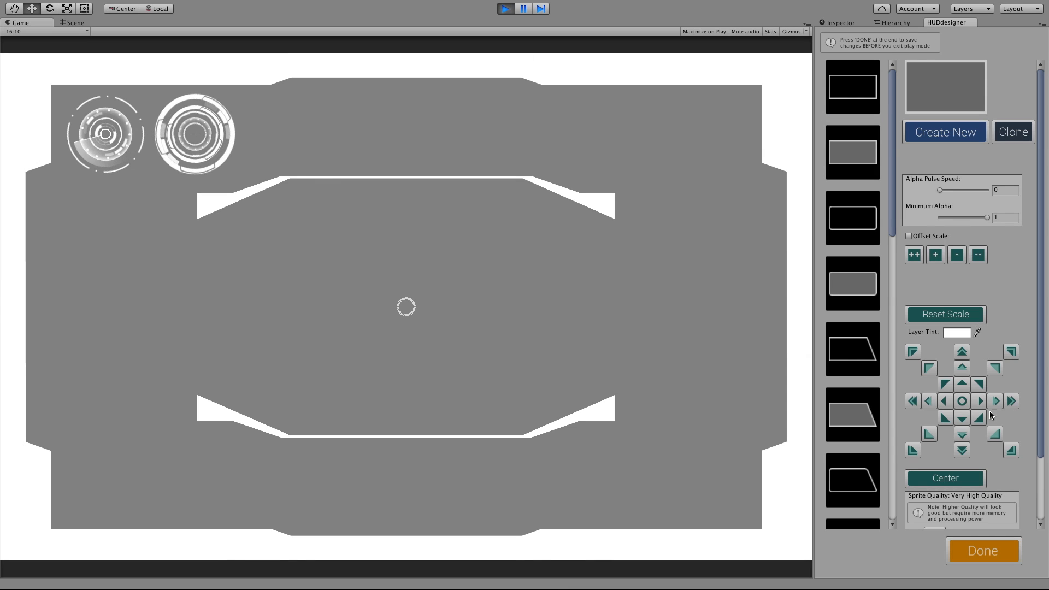
{"action": "left_click", "coordinate": [978, 255]}
{"action": "left_click", "coordinate": [978, 255]}
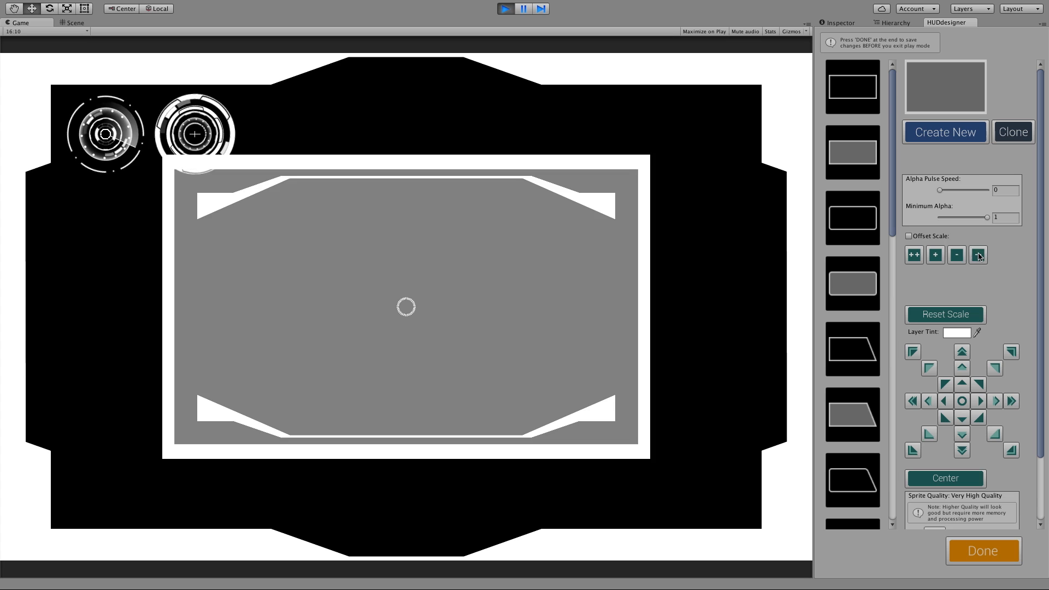
{"action": "left_click", "coordinate": [978, 255]}
{"action": "left_click", "coordinate": [978, 255]}
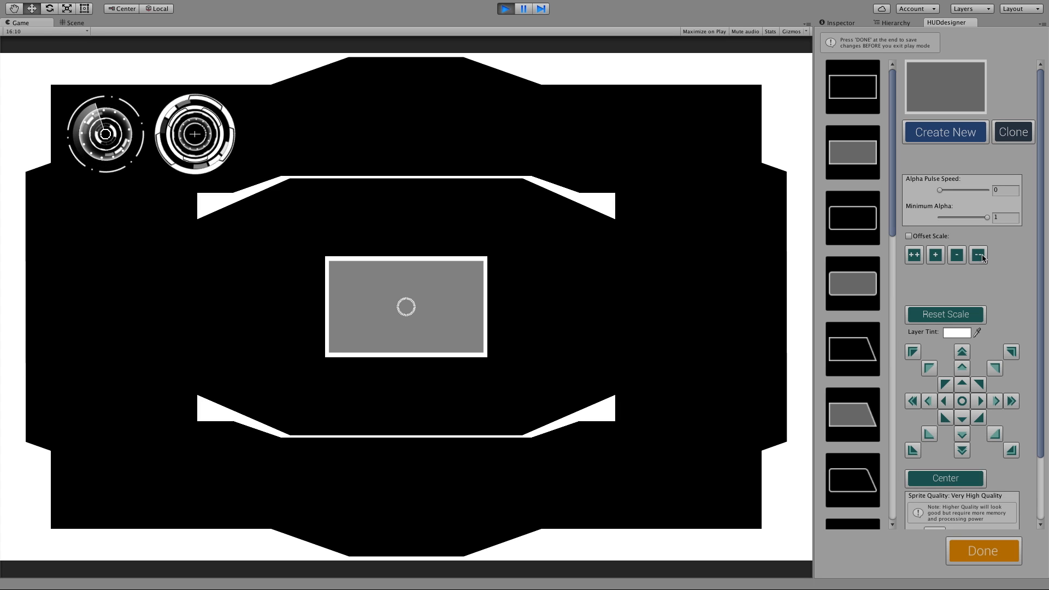
{"action": "left_click", "coordinate": [851, 206]}
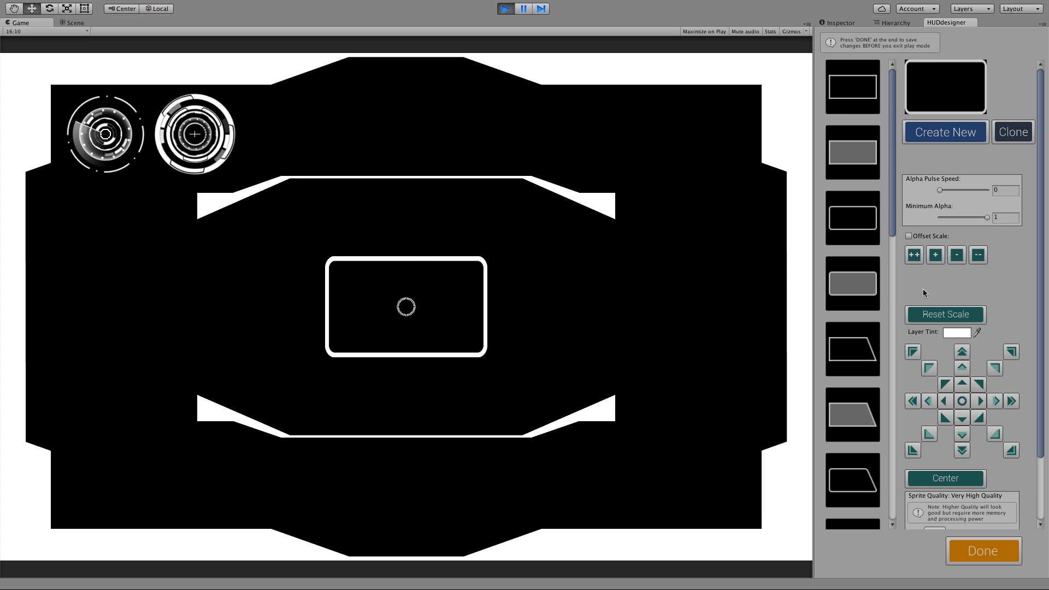
Step: Move the rounded rectangle outline into the HUD's upper-left corner, over the two circles
{"action": "left_click", "coordinate": [924, 369]}
{"action": "left_click", "coordinate": [924, 370]}
{"action": "left_click", "coordinate": [924, 370]}
{"action": "left_click", "coordinate": [924, 370]}
{"action": "left_click", "coordinate": [913, 352]}
{"action": "left_click", "coordinate": [914, 353]}
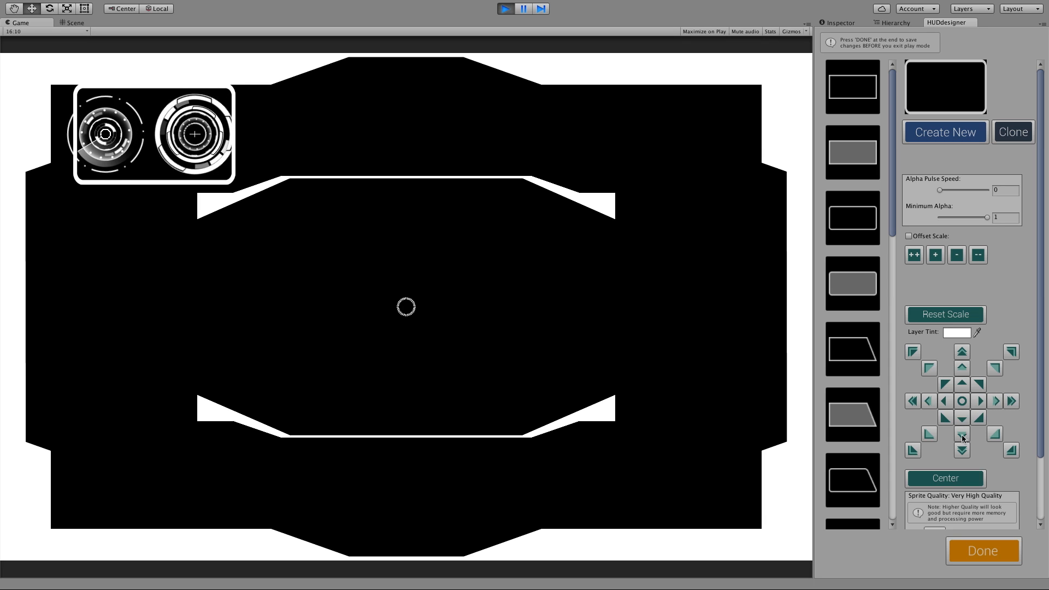
Step: Set the rounded rectangle's X scale to 0.24 independently of its height and position it to frame both circles evenly
{"action": "left_click", "coordinate": [932, 237]}
{"action": "left_click_drag", "start_coordinate": [946, 261], "coordinate": [937, 265]}
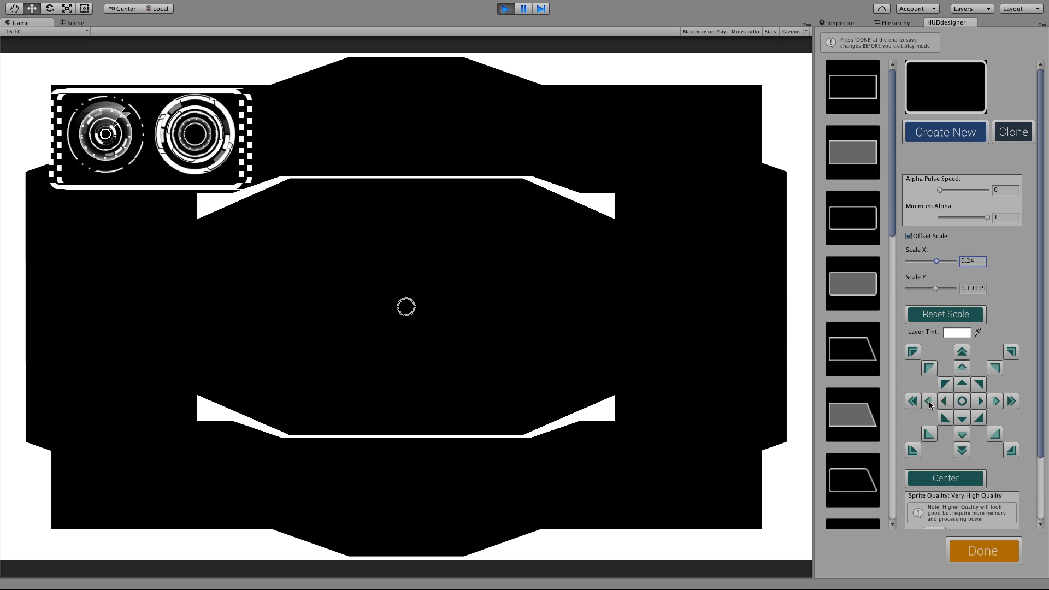
{"action": "left_click", "coordinate": [981, 401]}
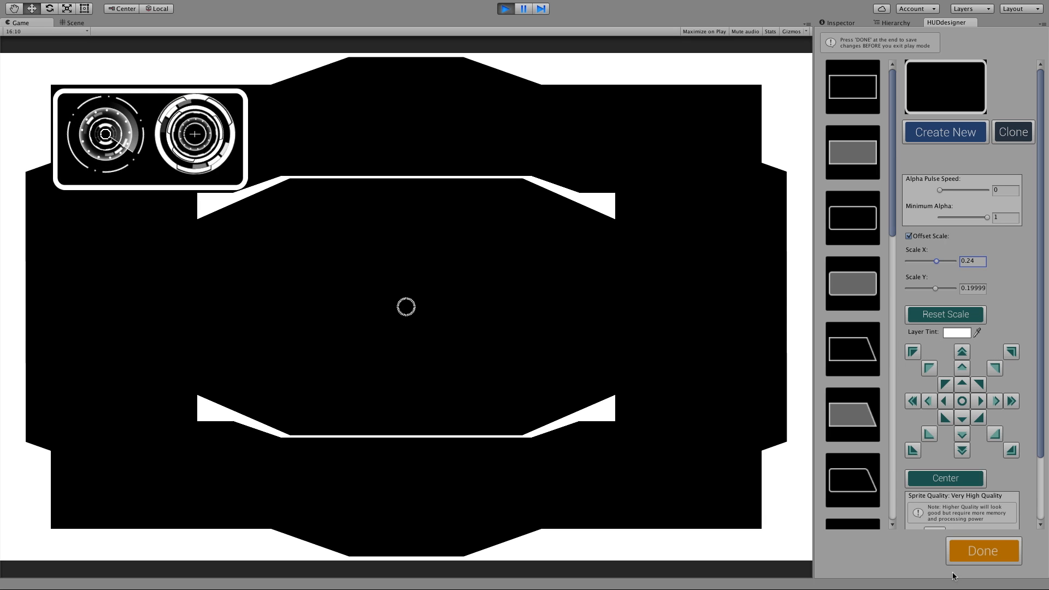
{"action": "left_click", "coordinate": [985, 551]}
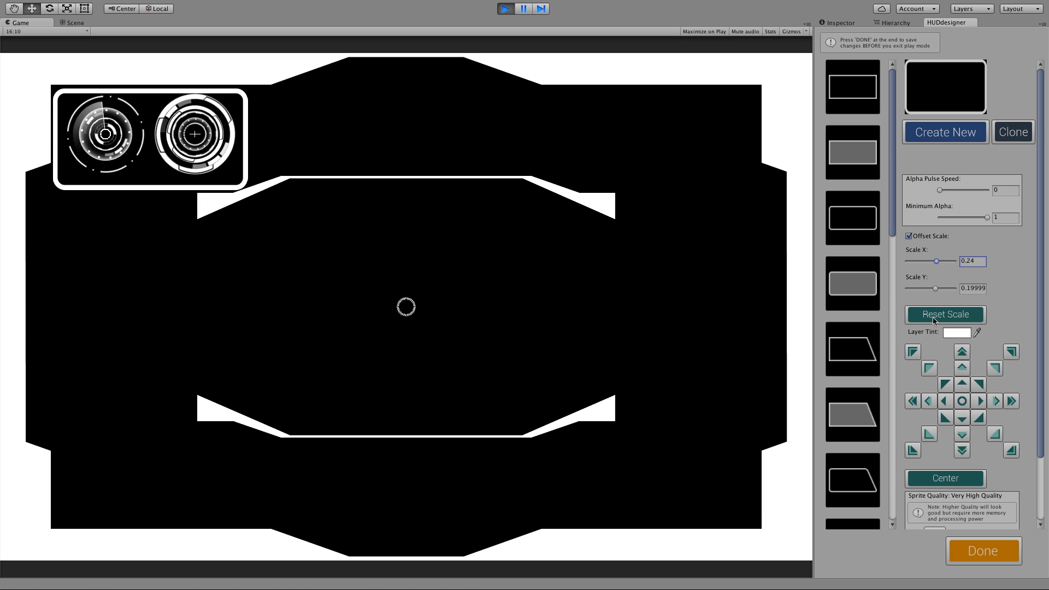
Step: Create a second small square using the filled sharp-cornered triangle shape and shrink it uniformly to a scale of about 0.3
{"action": "left_click_drag", "start_coordinate": [885, 184], "coordinate": [855, 468]}
{"action": "left_click", "coordinate": [951, 134]}
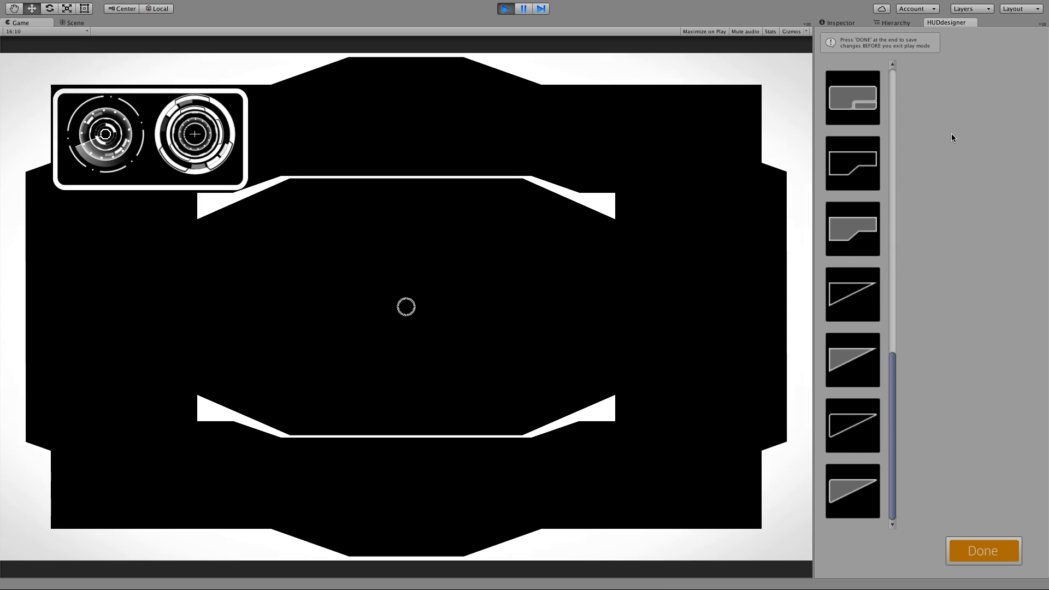
{"action": "left_click", "coordinate": [850, 365]}
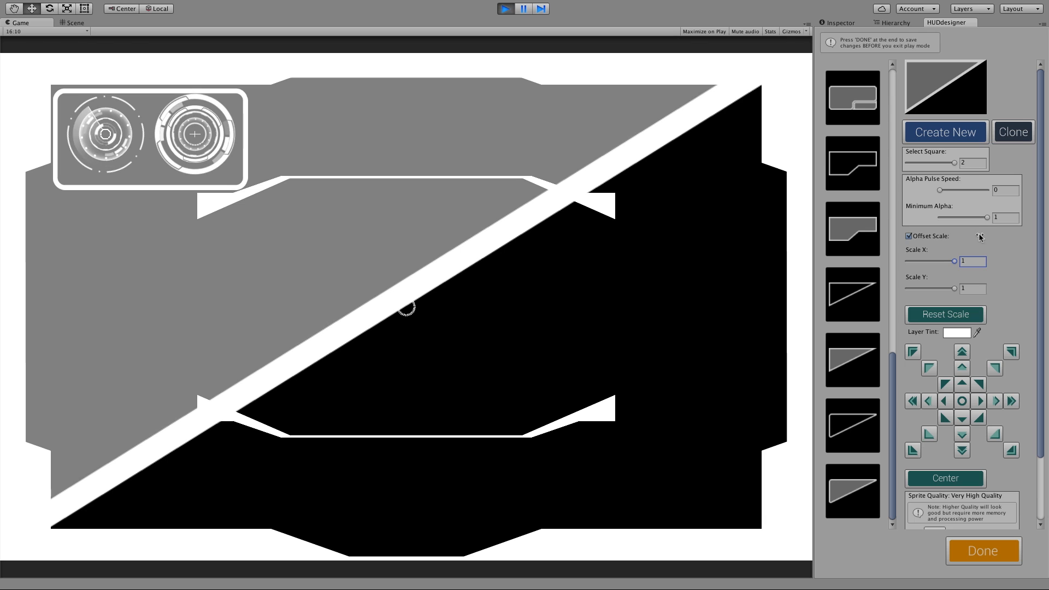
{"action": "left_click", "coordinate": [924, 236]}
{"action": "left_click", "coordinate": [978, 254]}
{"action": "left_click", "coordinate": [979, 254]}
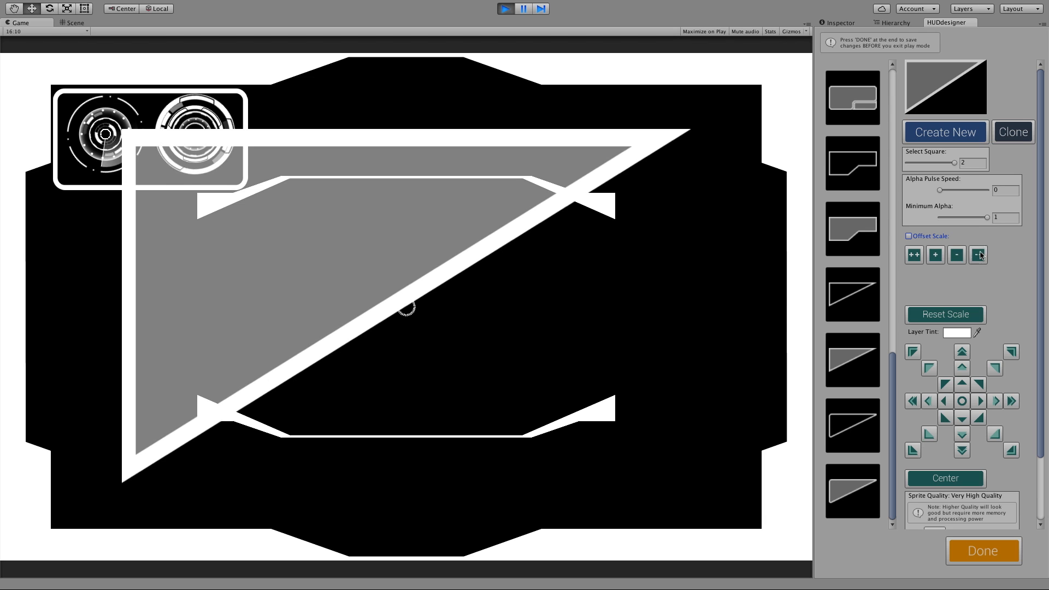
{"action": "left_click", "coordinate": [979, 254]}
{"action": "left_click", "coordinate": [978, 255]}
Step: Flip the triangle vertically with a Y scale of -0.25 and place it in the HUD's lower-left corner
{"action": "left_click", "coordinate": [923, 237]}
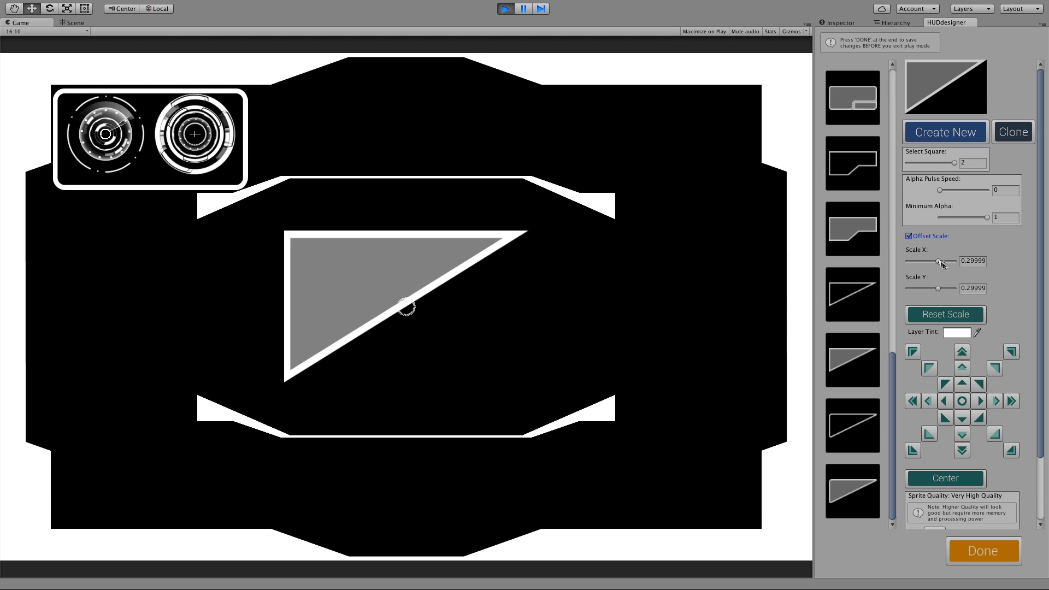
{"action": "left_click_drag", "start_coordinate": [941, 292], "coordinate": [927, 297]}
{"action": "left_click", "coordinate": [912, 450]}
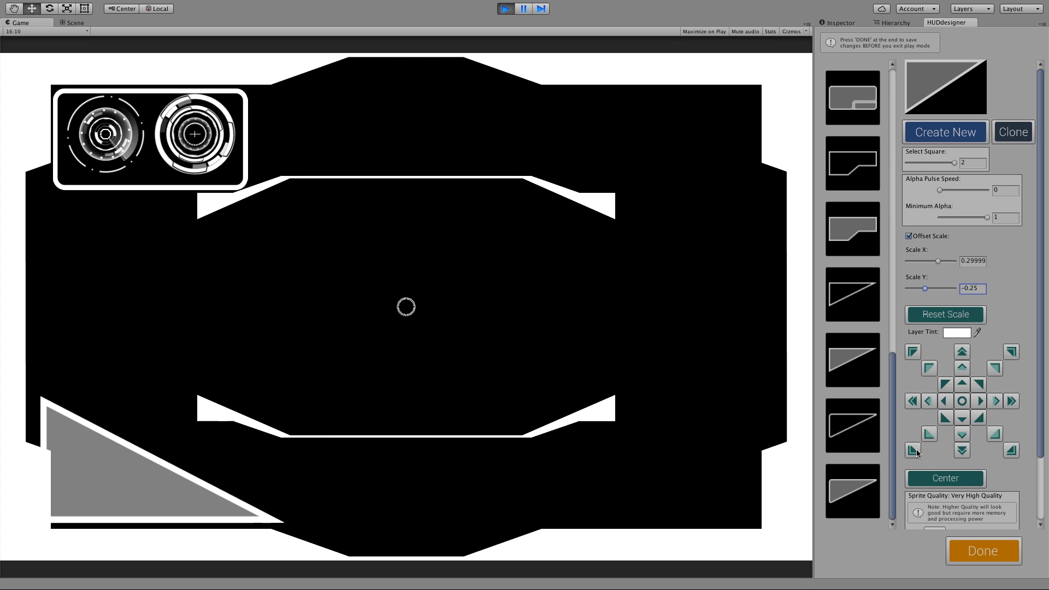
{"action": "left_click", "coordinate": [995, 401]}
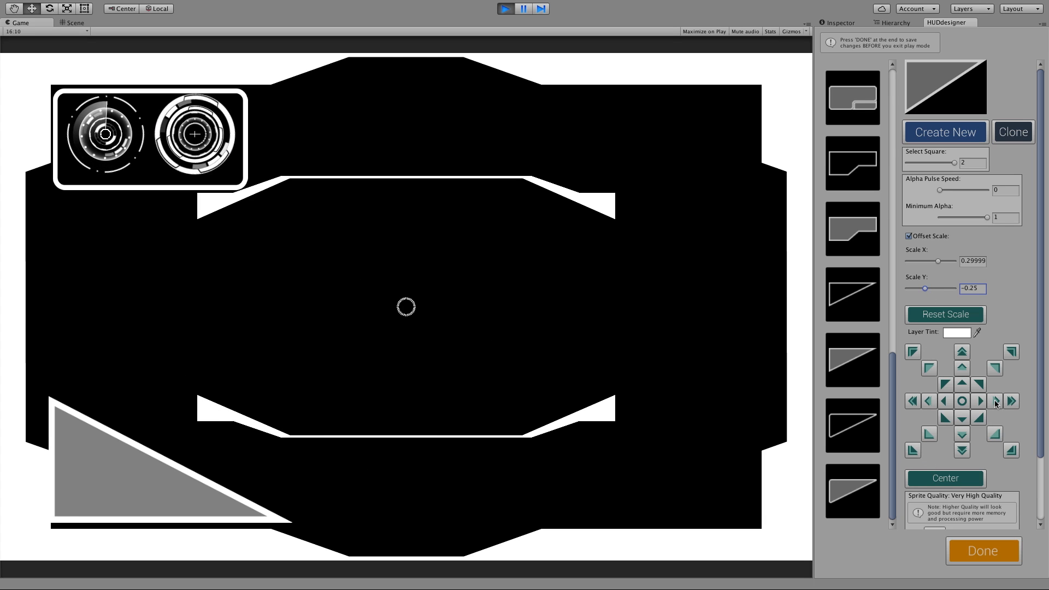
{"action": "left_click", "coordinate": [996, 401]}
{"action": "left_click", "coordinate": [995, 401]}
{"action": "left_click", "coordinate": [929, 402]}
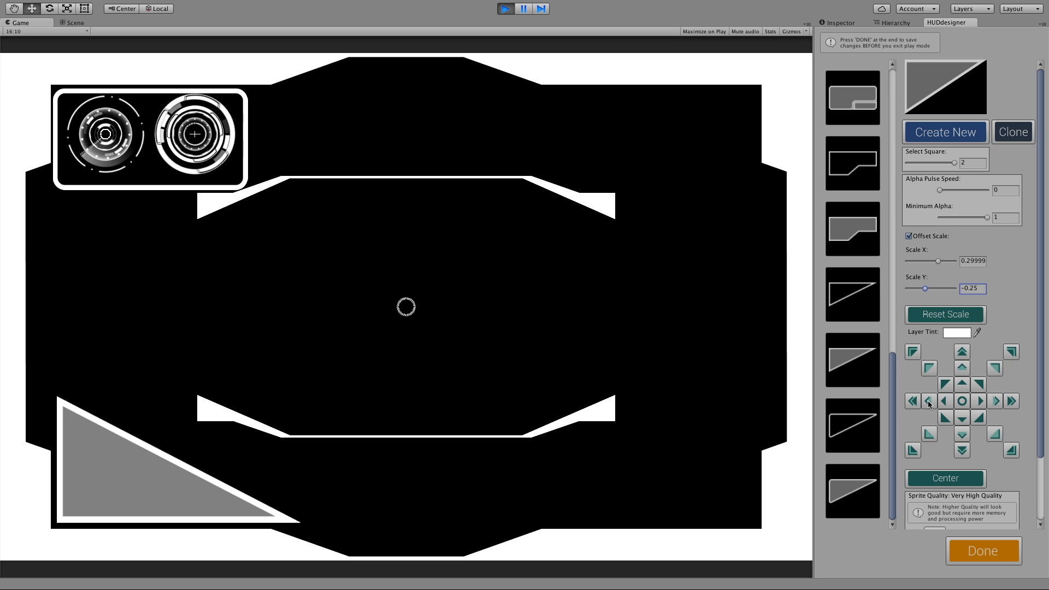
{"action": "left_click", "coordinate": [961, 419]}
{"action": "left_click", "coordinate": [962, 419]}
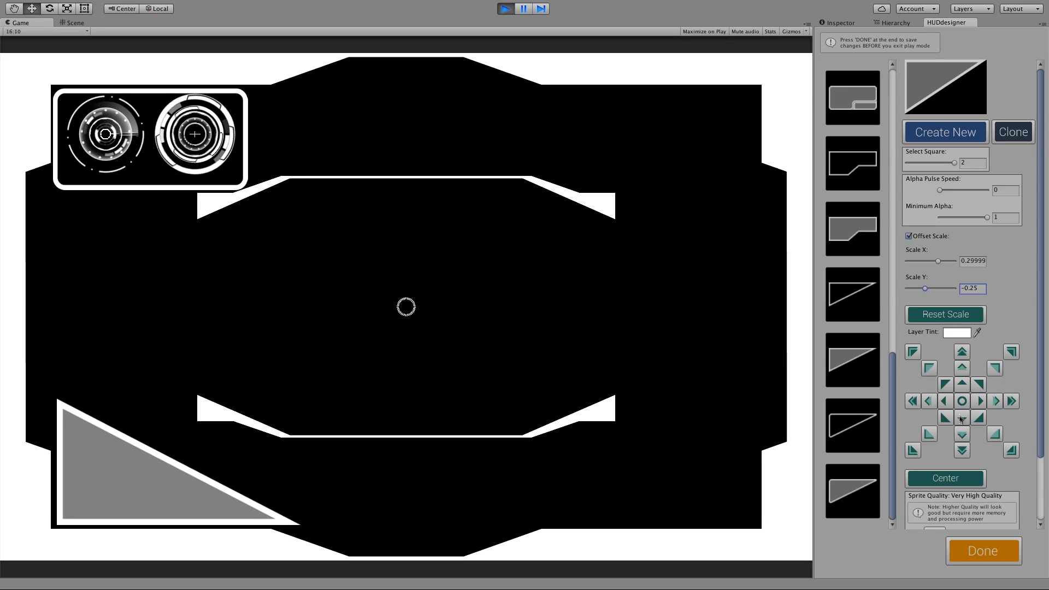
{"action": "left_click", "coordinate": [947, 404]}
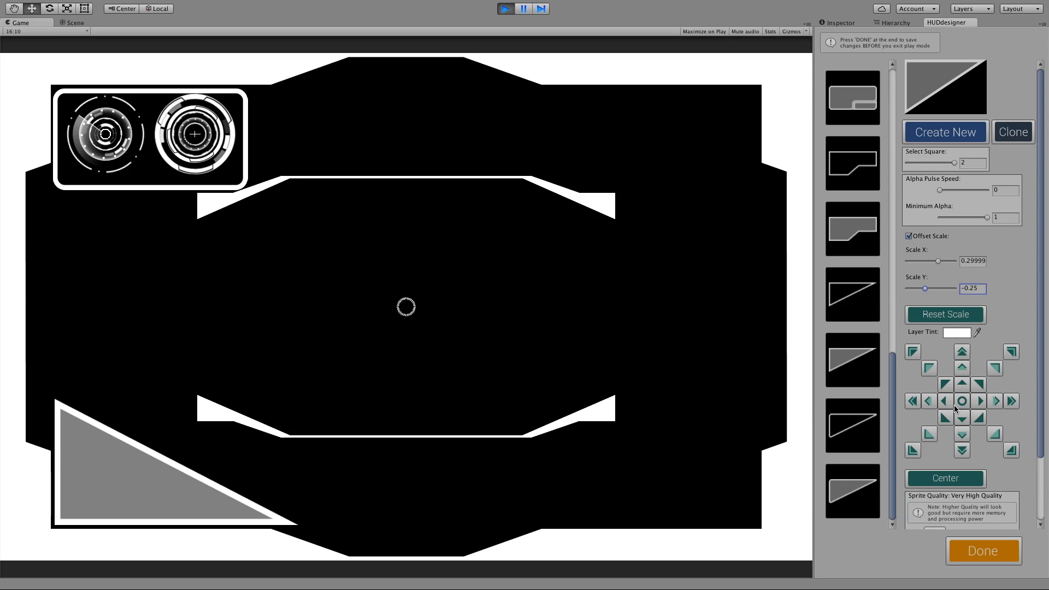
Step: Set the triangle's X scale to 0.23 and Y scale to -0.16, and move it down and left into the HUD's corner
{"action": "left_click_drag", "start_coordinate": [940, 266], "coordinate": [927, 289]}
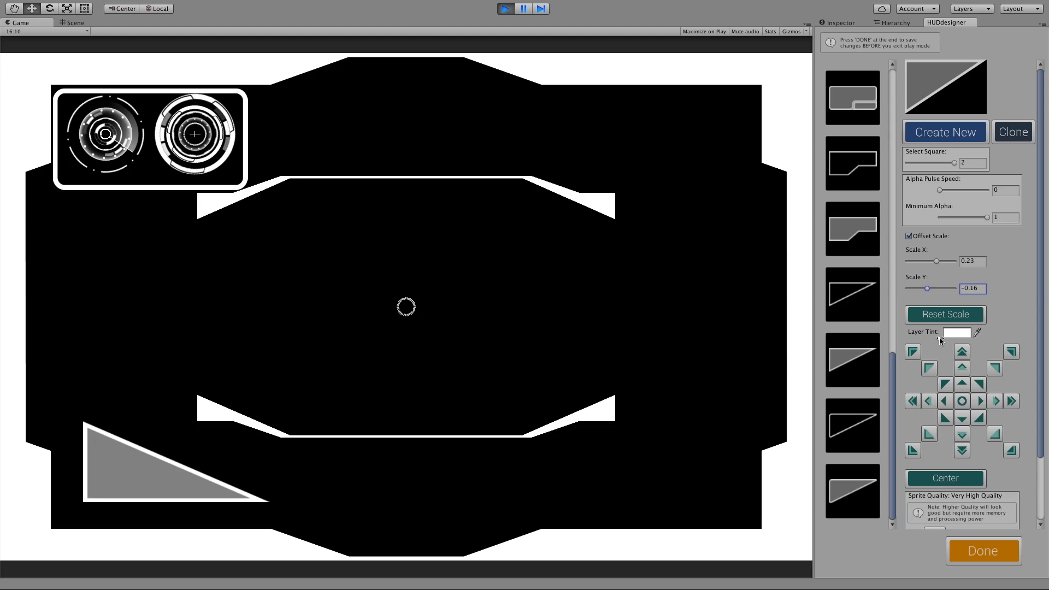
{"action": "left_click", "coordinate": [929, 434]}
{"action": "left_click", "coordinate": [929, 434]}
{"action": "left_click", "coordinate": [929, 434]}
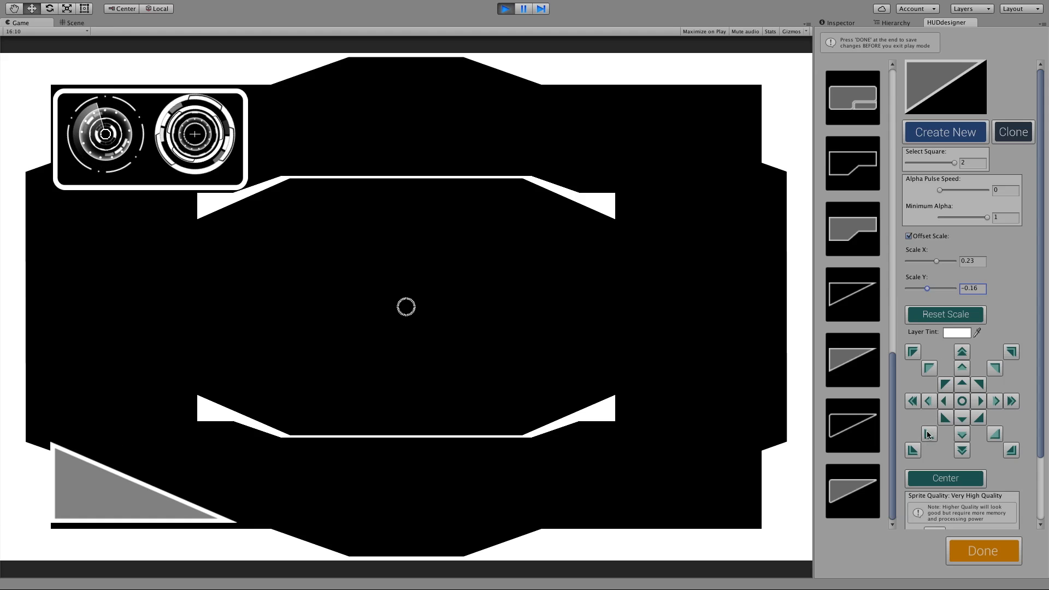
{"action": "left_click", "coordinate": [963, 434]}
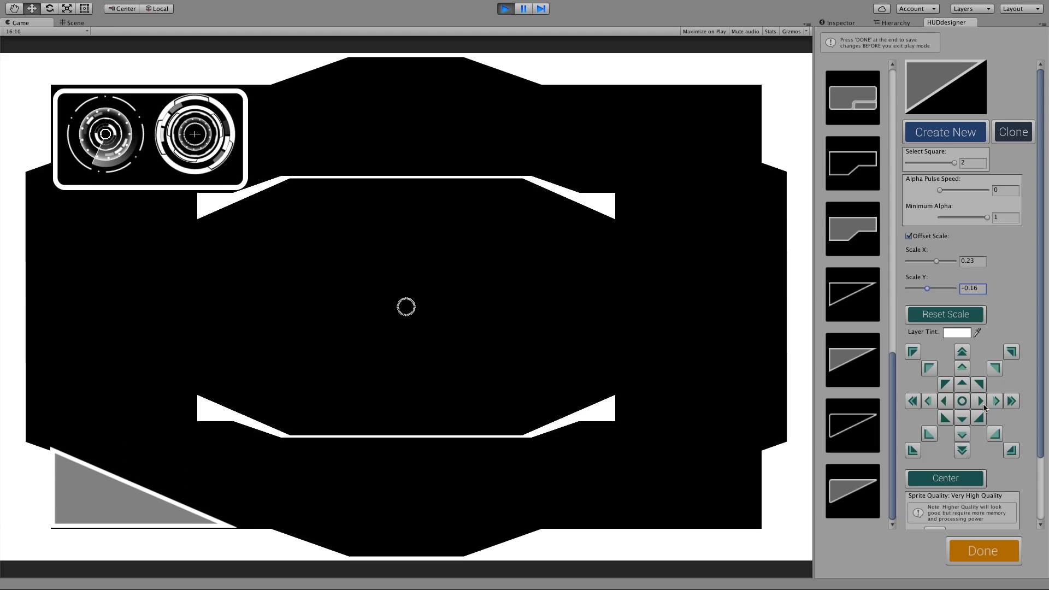
Step: Nudge the triangle slightly right and up so it sits inside the HUD's lower-left corner, and finish editing small squares
{"action": "left_click", "coordinate": [995, 402]}
{"action": "left_click", "coordinate": [945, 401]}
{"action": "left_click", "coordinate": [945, 402]}
{"action": "left_click", "coordinate": [962, 383]}
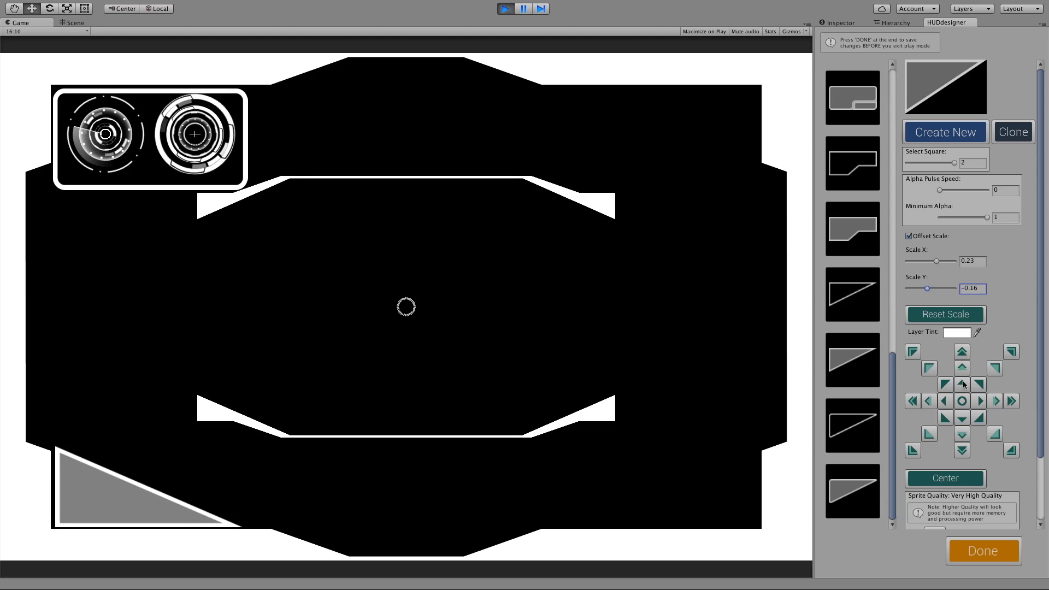
{"action": "left_click", "coordinate": [963, 383]}
{"action": "left_click", "coordinate": [962, 383]}
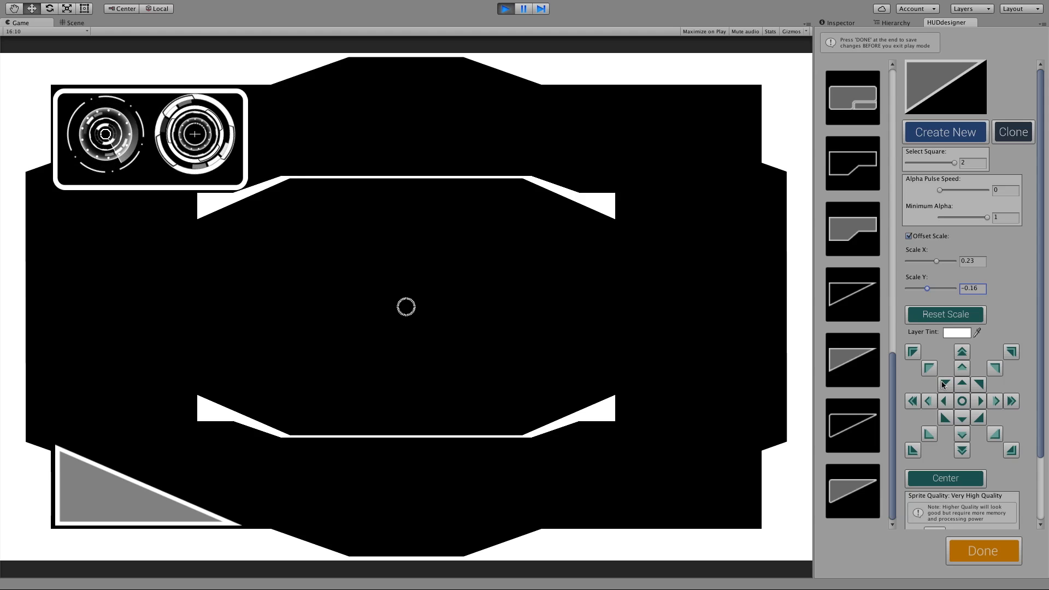
{"action": "left_click", "coordinate": [995, 546]}
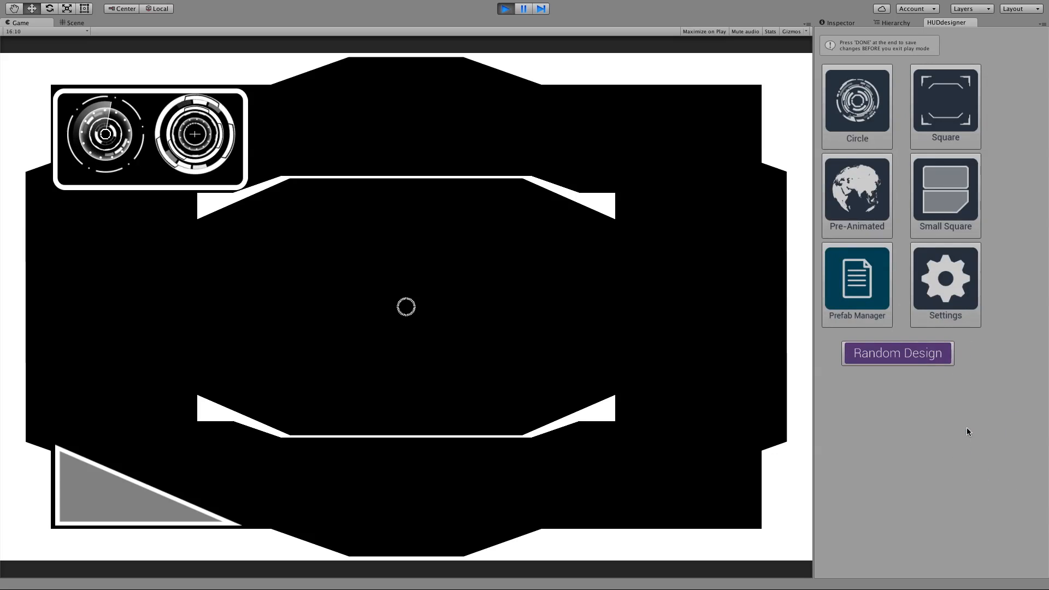
Step: Add the first full-body human figure from the pre-animated elements to the HUD
{"action": "left_click", "coordinate": [860, 199]}
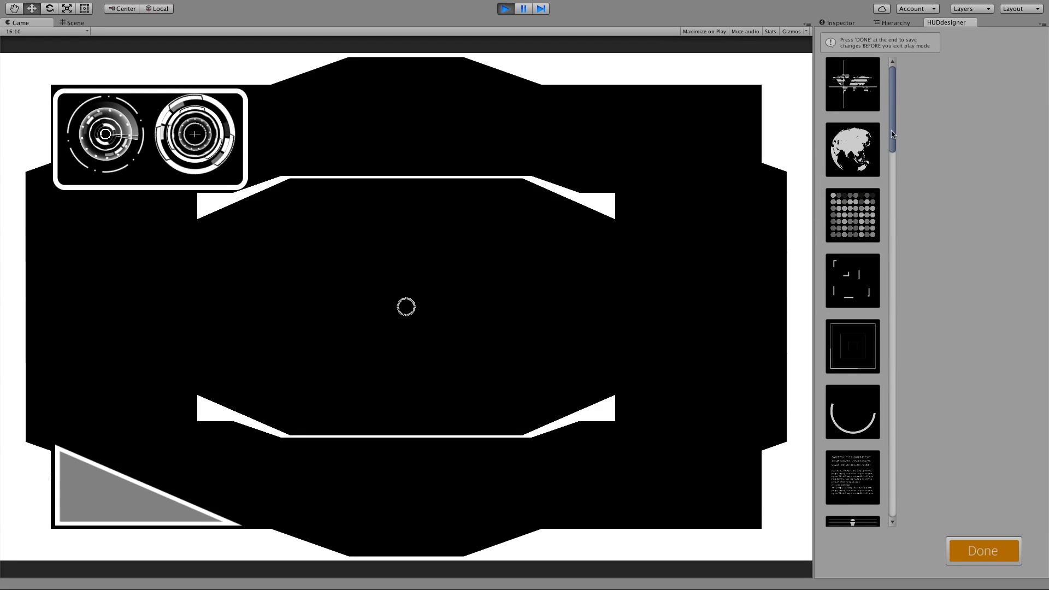
{"action": "left_click_drag", "start_coordinate": [895, 102], "coordinate": [889, 375]}
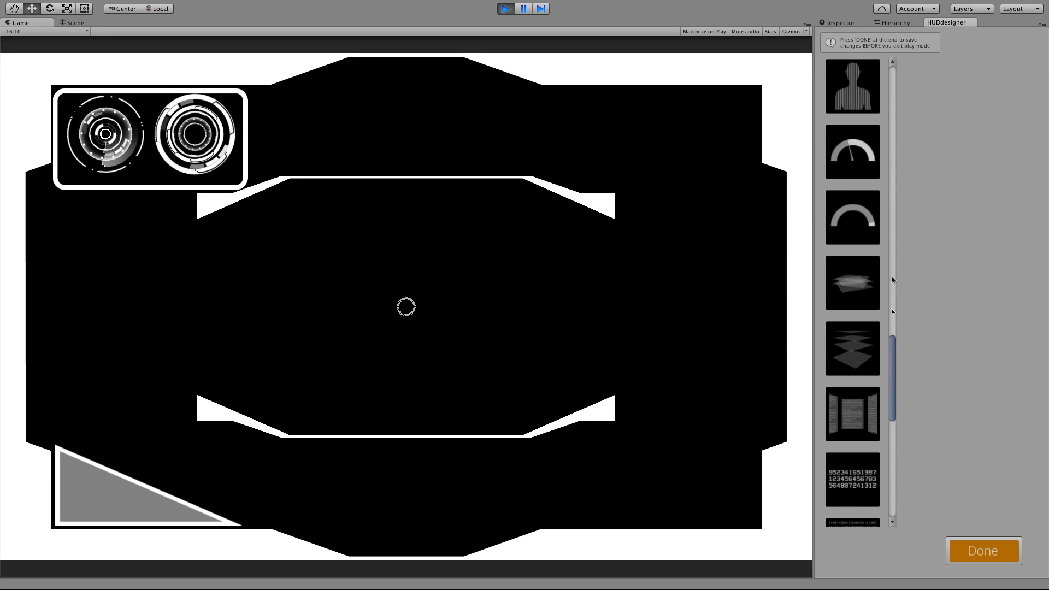
{"action": "left_click_drag", "start_coordinate": [889, 394], "coordinate": [893, 475]}
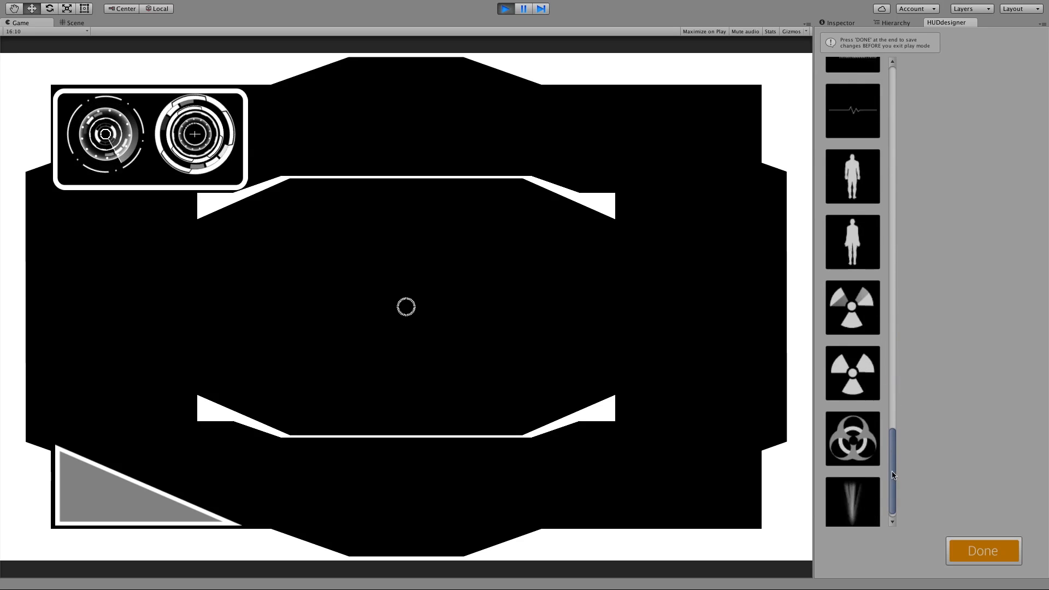
{"action": "left_click", "coordinate": [855, 184]}
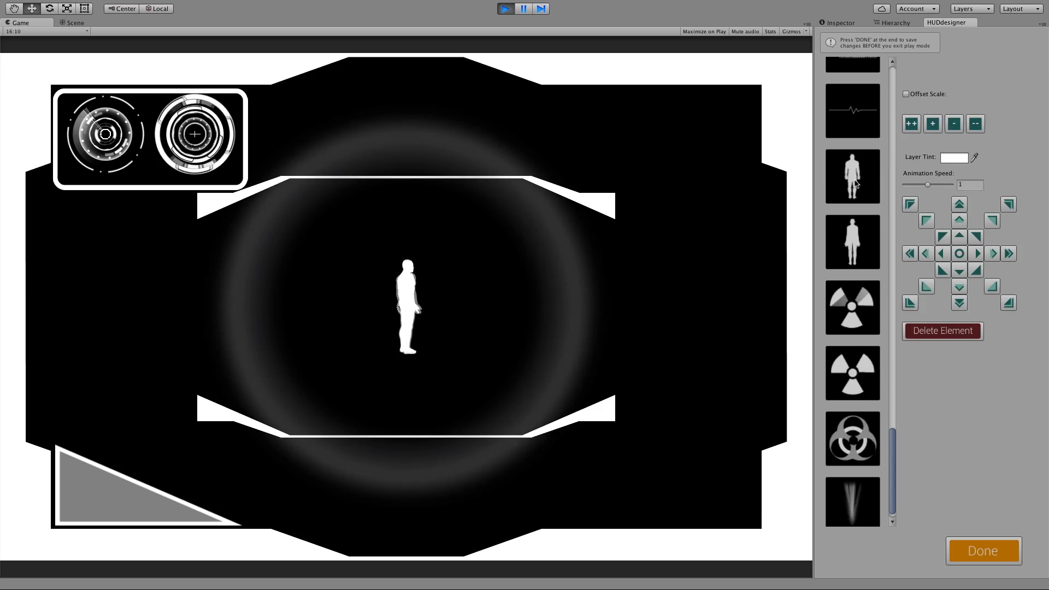
Step: Move the human figure to the HUD's lower-left corner and raise it so its feet stand over the triangle
{"action": "left_click", "coordinate": [910, 302]}
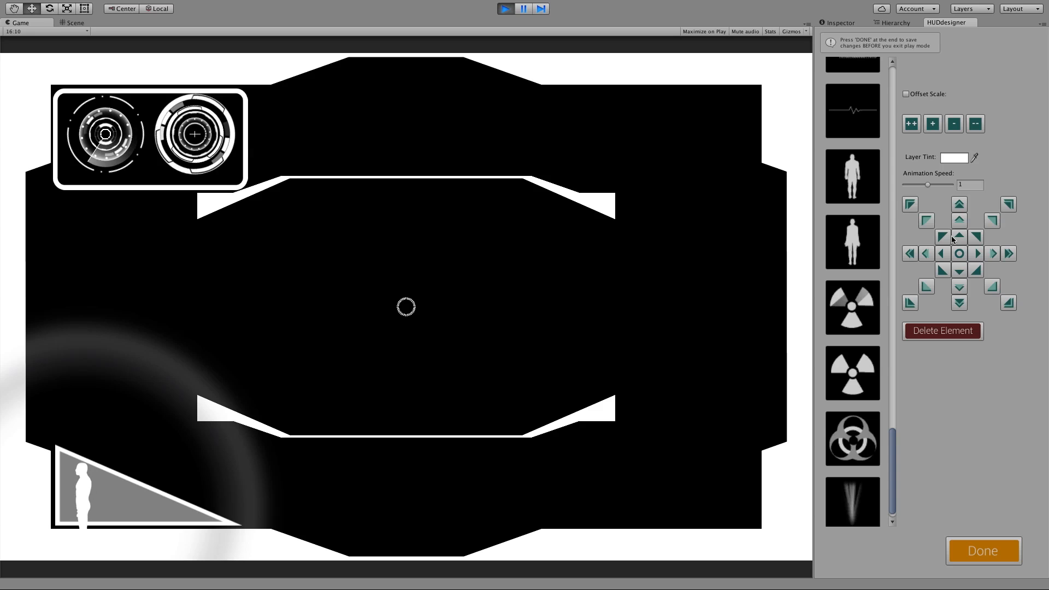
{"action": "left_click", "coordinate": [961, 222]}
{"action": "left_click", "coordinate": [963, 222]}
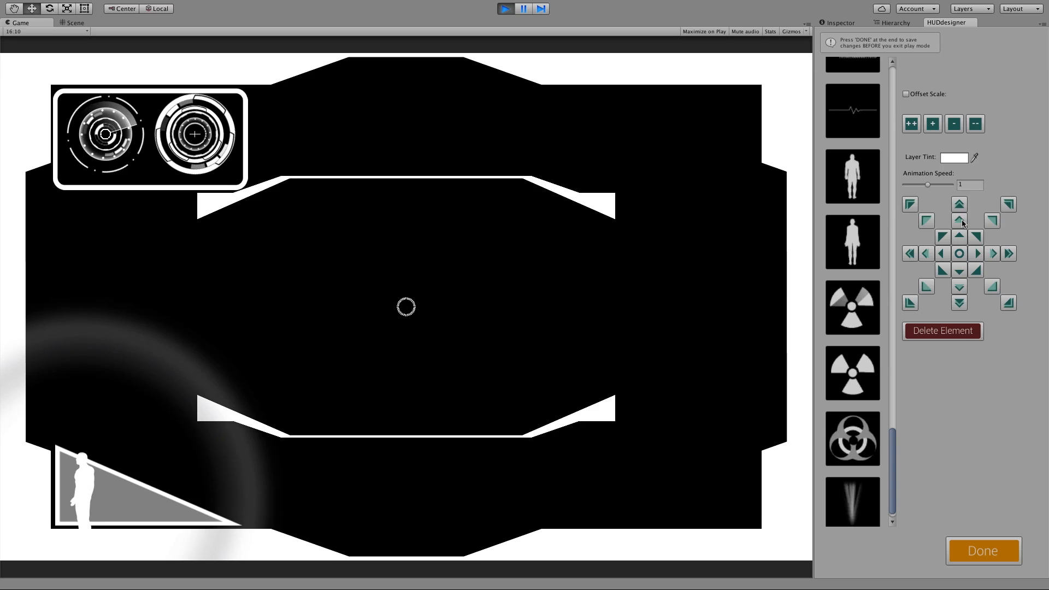
Step: Shrink the human figure to fit the triangle's height and place it just inside the triangle's left edge
{"action": "left_click", "coordinate": [933, 123]}
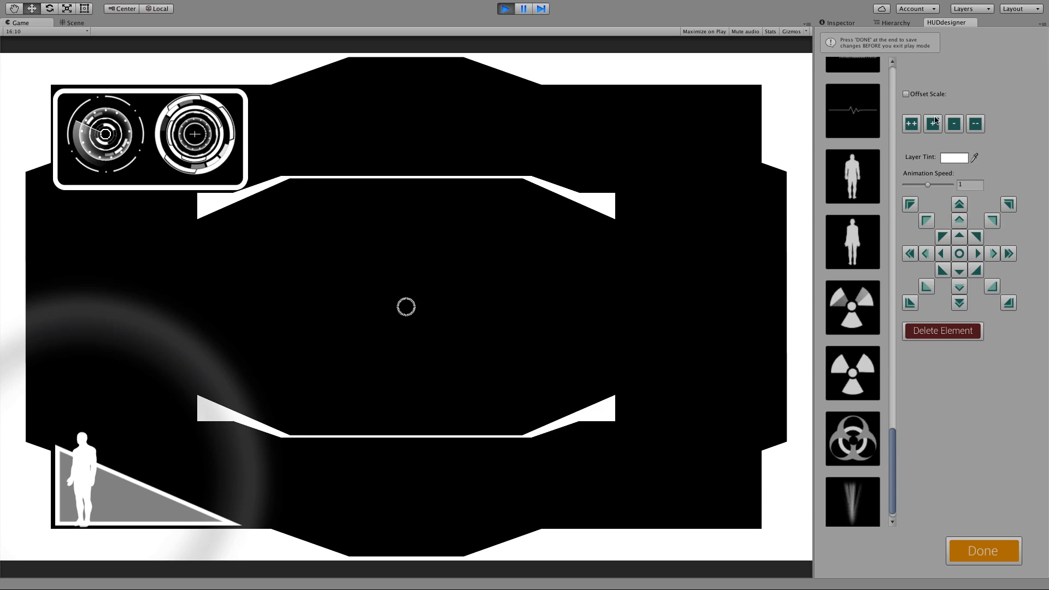
{"action": "left_click", "coordinate": [975, 124]}
{"action": "left_click", "coordinate": [975, 125]}
{"action": "left_click", "coordinate": [926, 286]}
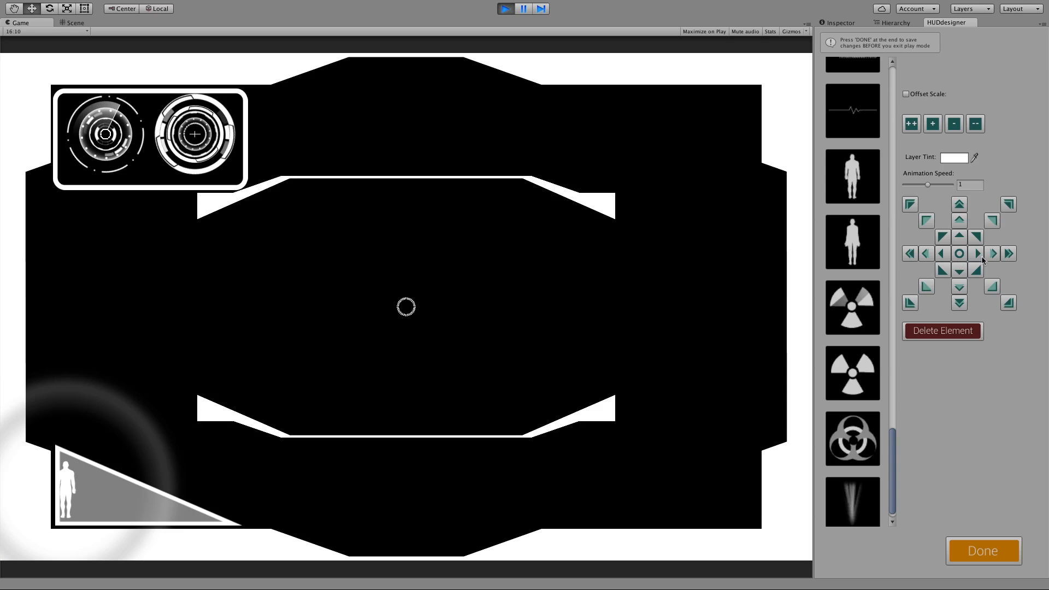
{"action": "left_click", "coordinate": [979, 253]}
{"action": "left_click", "coordinate": [979, 254]}
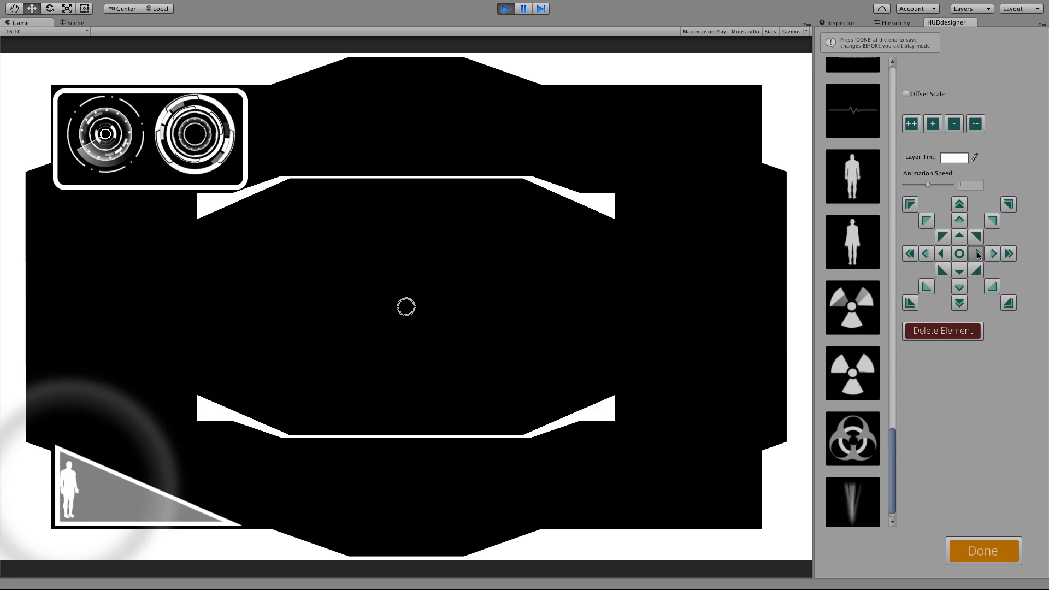
{"action": "left_click", "coordinate": [978, 255]}
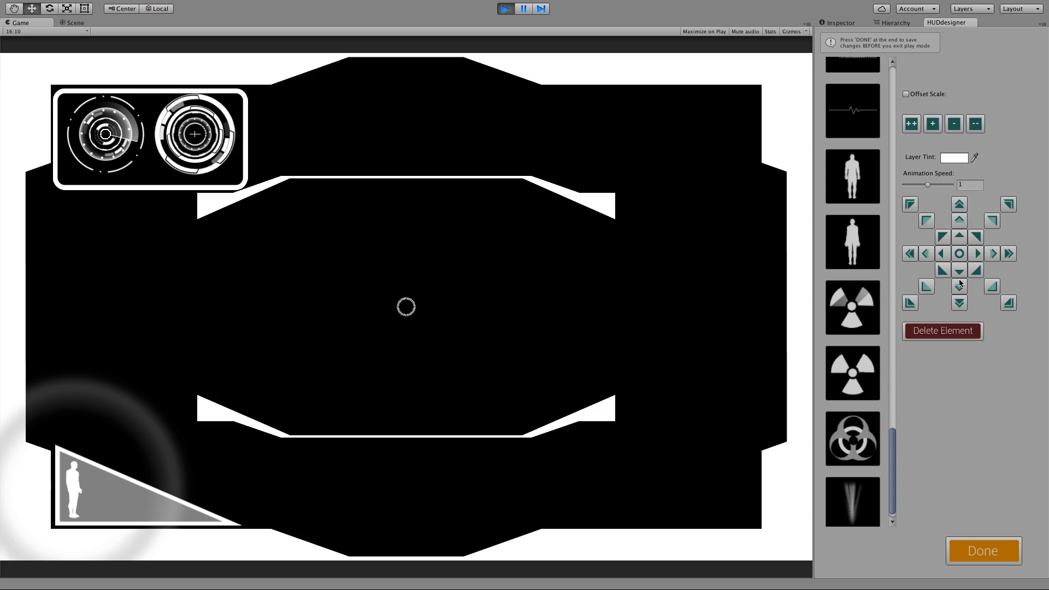
Step: Add the heartbeat line from the pre-animated elements, move it toward the lower-left triangle, and set its animation speed to 1.64
{"action": "left_click_drag", "start_coordinate": [898, 448], "coordinate": [896, 407]}
{"action": "left_click", "coordinate": [856, 377]}
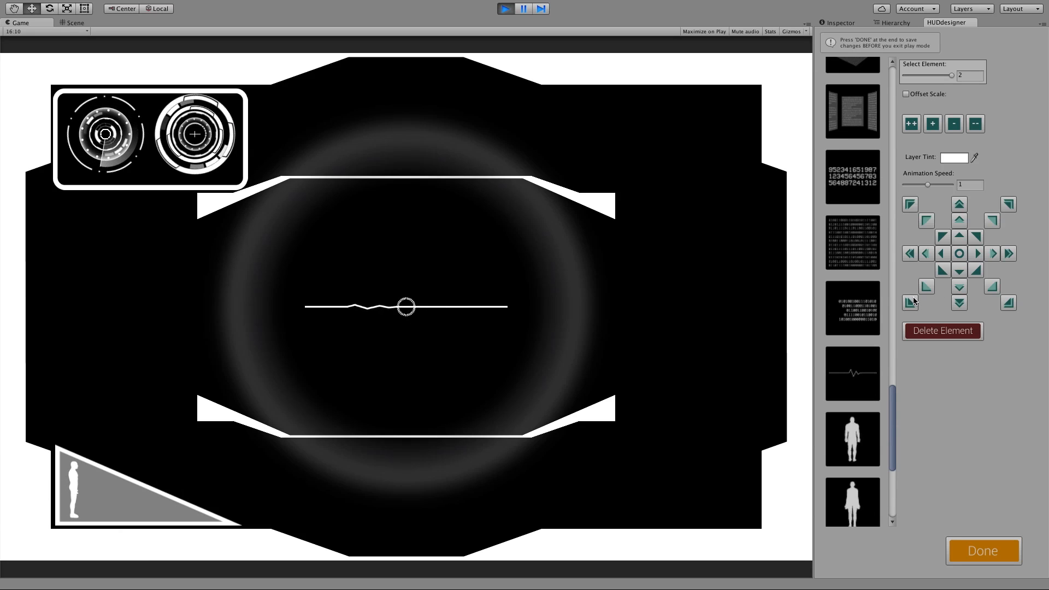
{"action": "left_click", "coordinate": [911, 302]}
{"action": "left_click", "coordinate": [912, 302]}
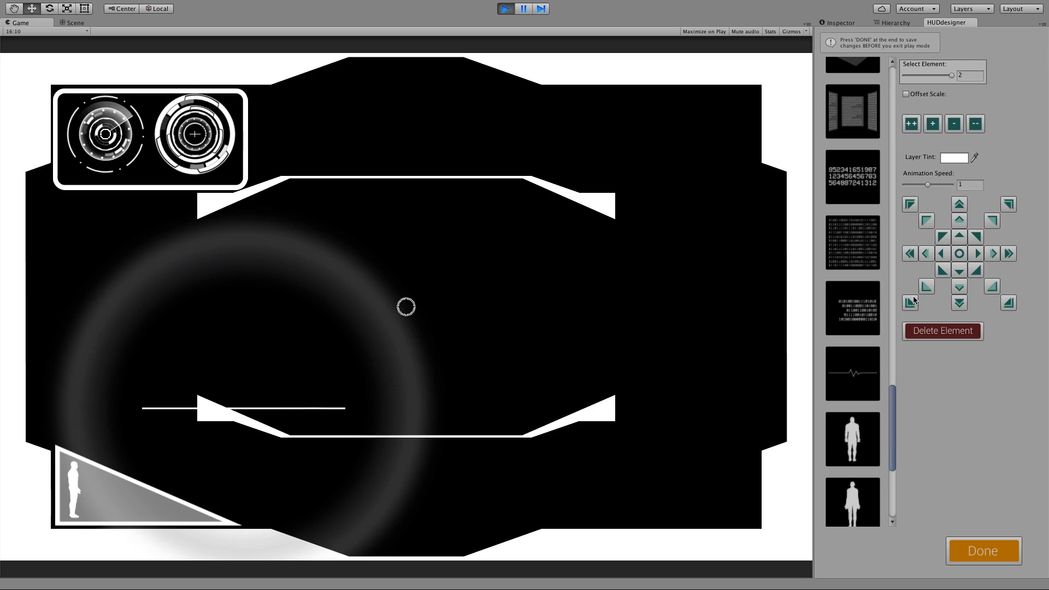
{"action": "left_click_drag", "start_coordinate": [921, 184], "coordinate": [944, 184]}
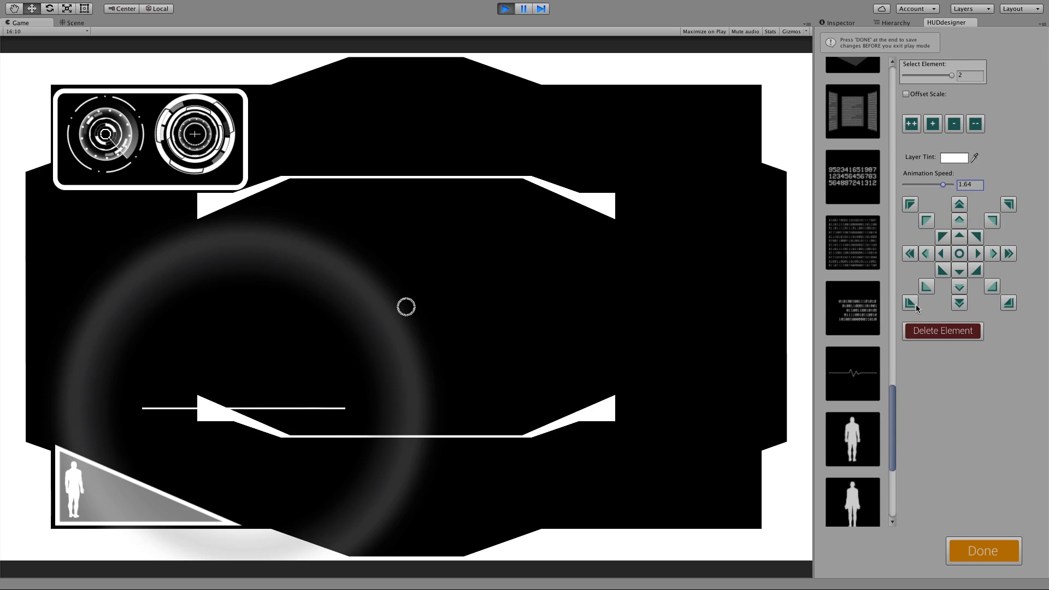
Step: Move the heartbeat line further down and left toward the triangle and shrink it to a small fraction of its size
{"action": "left_click", "coordinate": [926, 287]}
{"action": "left_click", "coordinate": [926, 287]}
{"action": "left_click", "coordinate": [926, 287]}
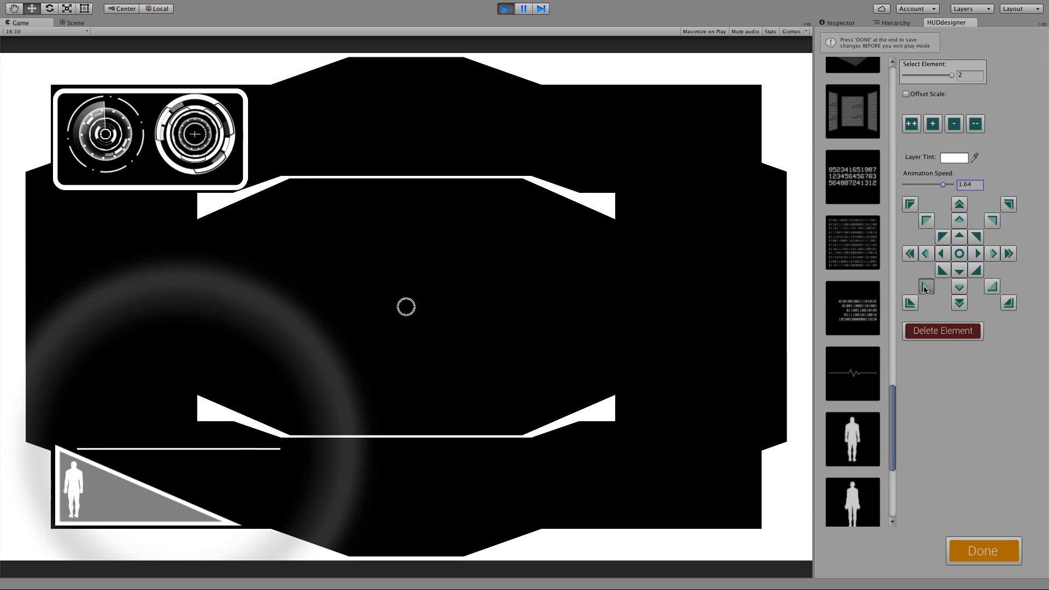
{"action": "left_click", "coordinate": [926, 287]}
{"action": "left_click", "coordinate": [975, 124]}
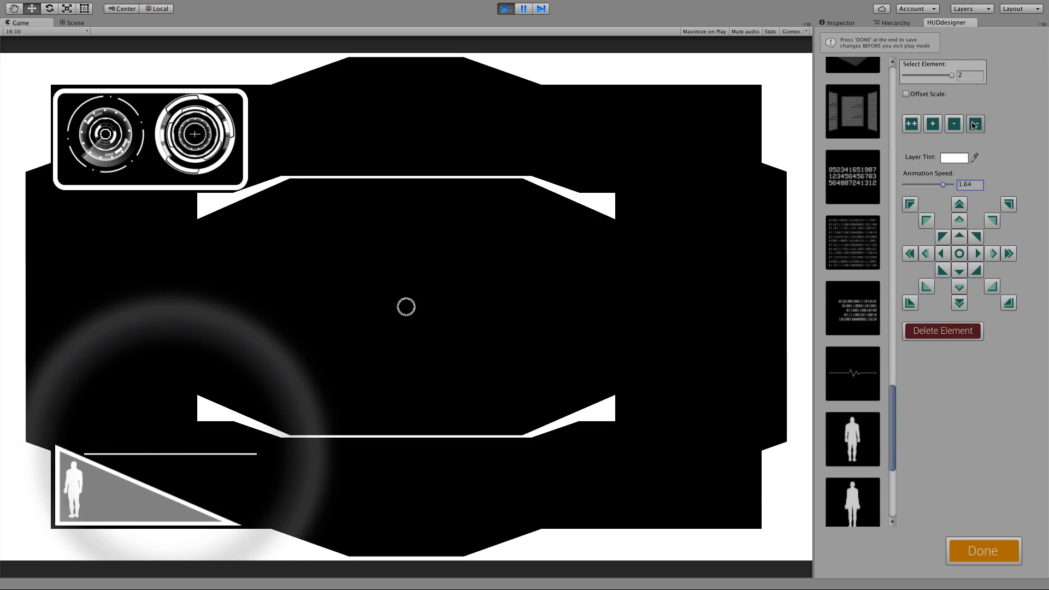
{"action": "left_click", "coordinate": [975, 124]}
{"action": "left_click", "coordinate": [975, 124]}
{"action": "left_click", "coordinate": [975, 124]}
{"action": "left_click", "coordinate": [975, 124]}
{"action": "left_click", "coordinate": [975, 124]}
{"action": "left_click", "coordinate": [975, 124]}
Step: Position the small heartbeat line inside the lower part of the triangle, to the right of the human figure
{"action": "left_click", "coordinate": [910, 303]}
{"action": "left_click", "coordinate": [910, 302]}
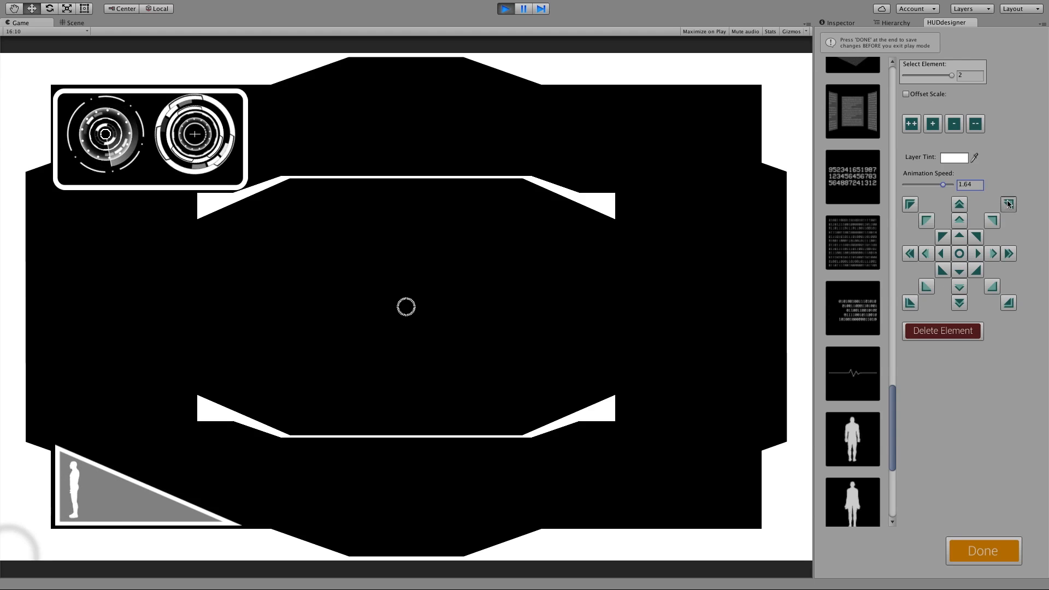
{"action": "left_click", "coordinate": [1008, 204]}
{"action": "left_click", "coordinate": [995, 257]}
{"action": "left_click", "coordinate": [996, 258]}
{"action": "left_click", "coordinate": [995, 258]}
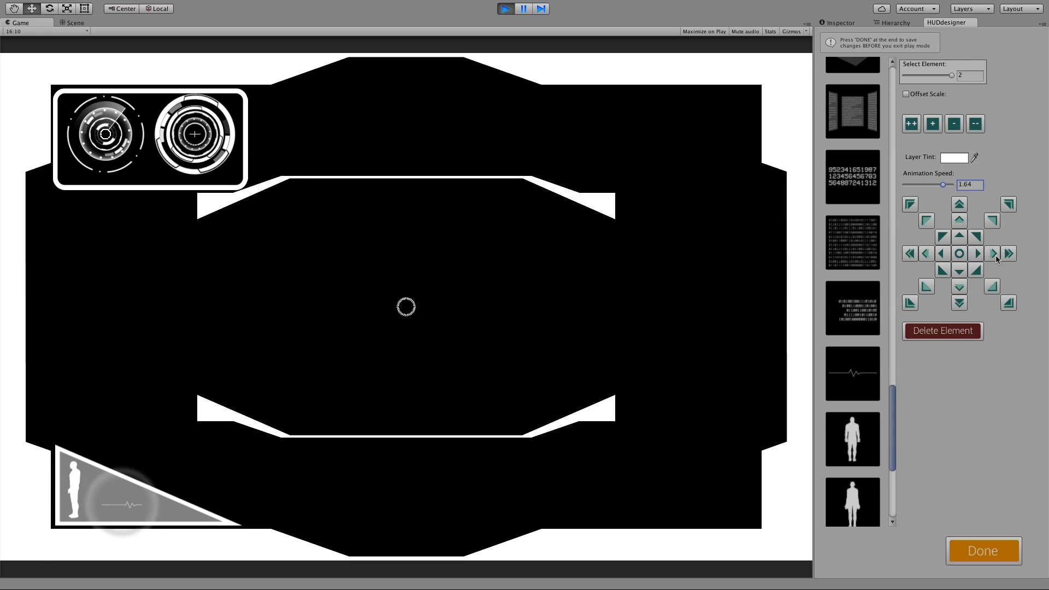
{"action": "left_click", "coordinate": [960, 271]}
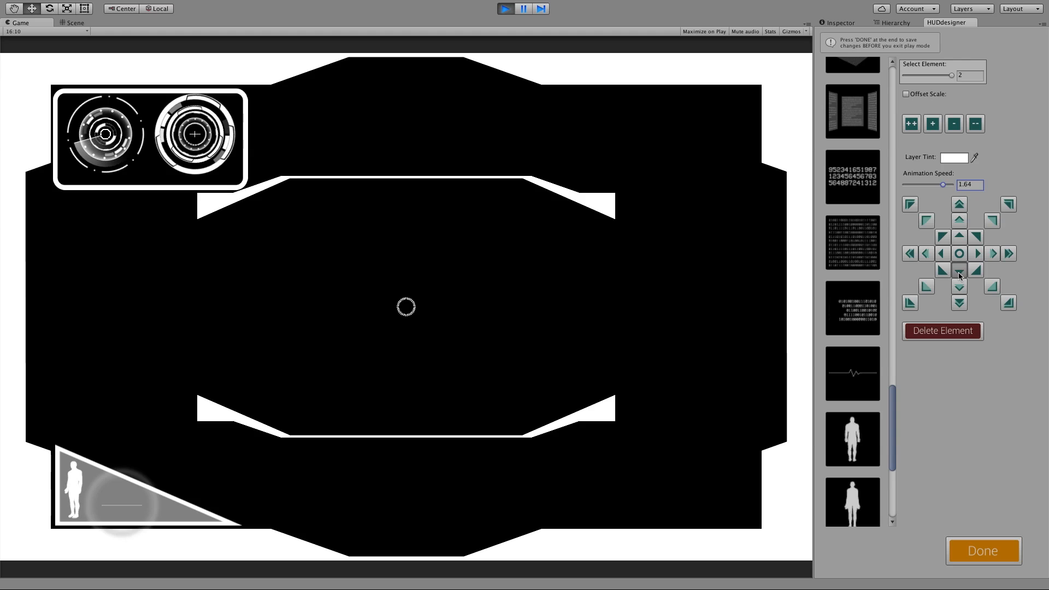
{"action": "left_click", "coordinate": [960, 271]}
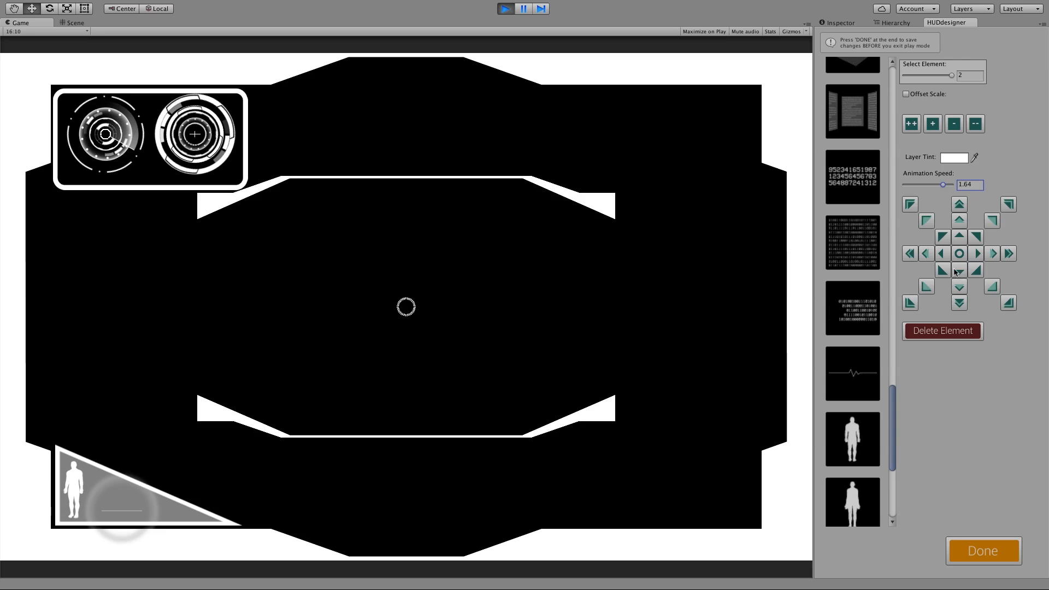
Step: Enlarge the heartbeat line proportionally until it spans the area beside the figure's legs, with offset scaling left off
{"action": "left_click", "coordinate": [931, 94]}
{"action": "left_click", "coordinate": [921, 93]}
{"action": "left_click", "coordinate": [910, 126]}
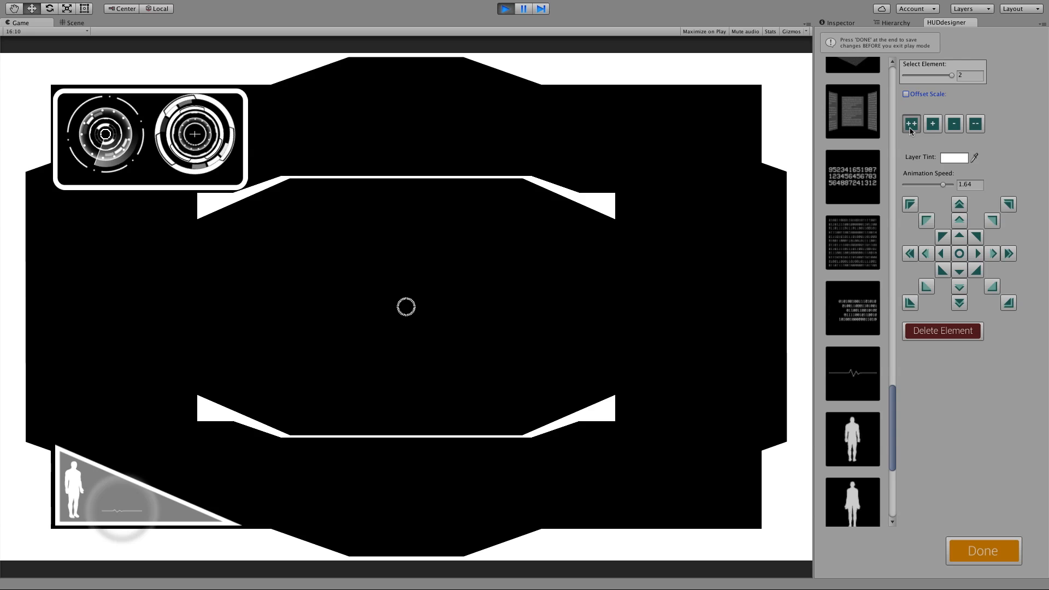
{"action": "left_click", "coordinate": [910, 126]}
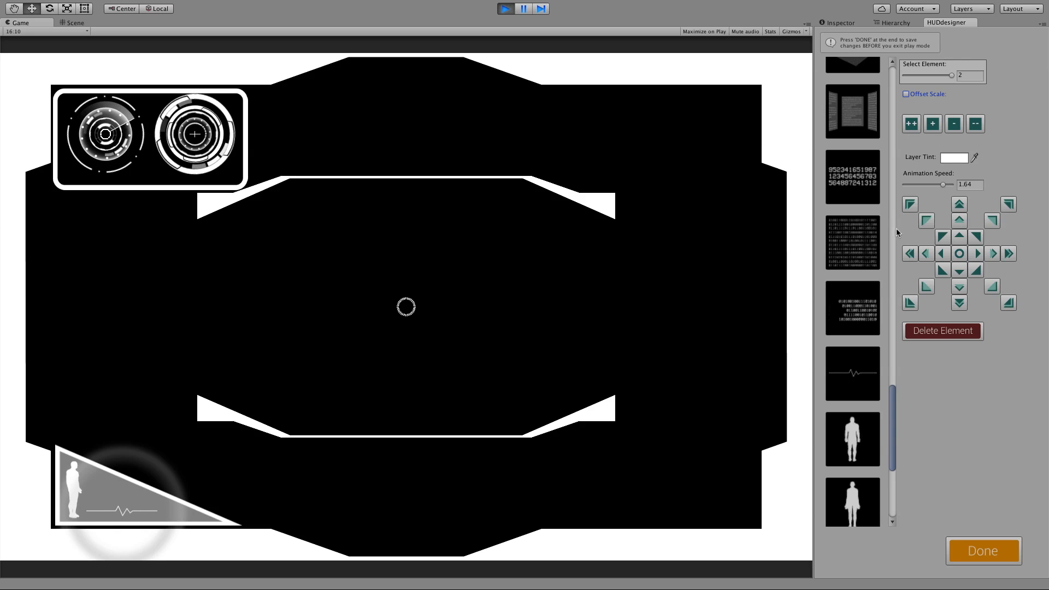
Step: Add the small scrolling binary-code block with an animation speed of 0.36 and move it over the lower-left triangle
{"action": "left_click", "coordinate": [854, 301]}
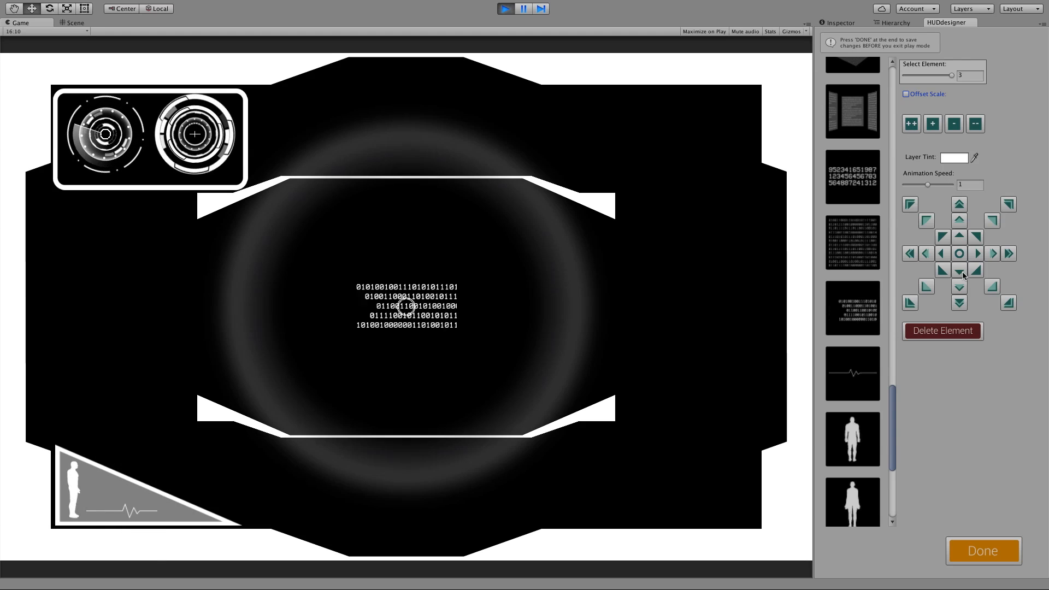
{"action": "left_click_drag", "start_coordinate": [927, 185], "coordinate": [912, 185]}
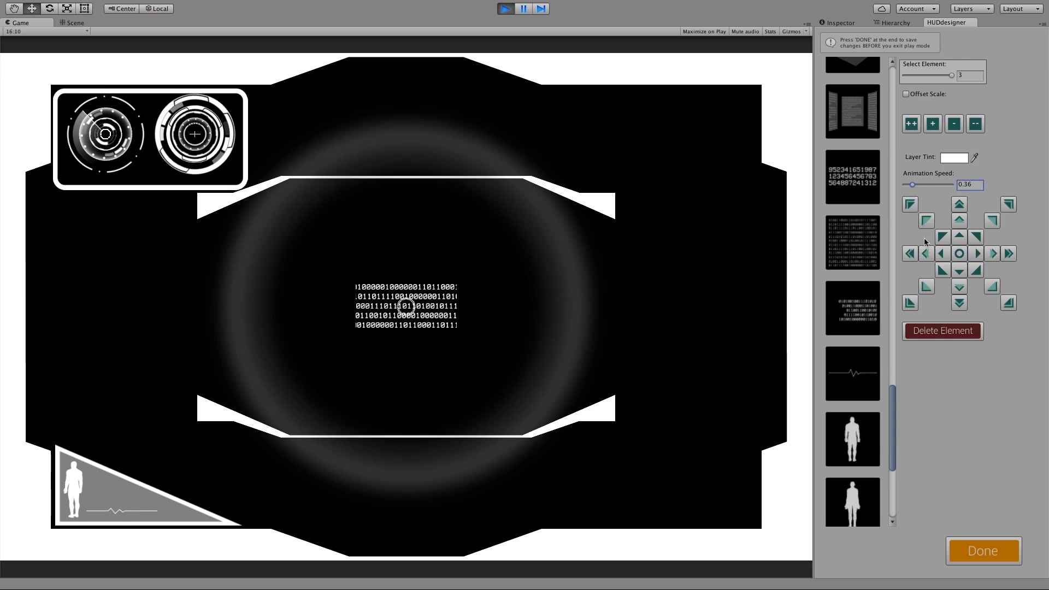
{"action": "left_click", "coordinate": [910, 303]}
{"action": "left_click", "coordinate": [977, 237]}
{"action": "left_click", "coordinate": [977, 238]}
{"action": "left_click", "coordinate": [993, 224]}
{"action": "left_click", "coordinate": [992, 224]}
{"action": "left_click", "coordinate": [992, 224]}
{"action": "left_click", "coordinate": [992, 224]}
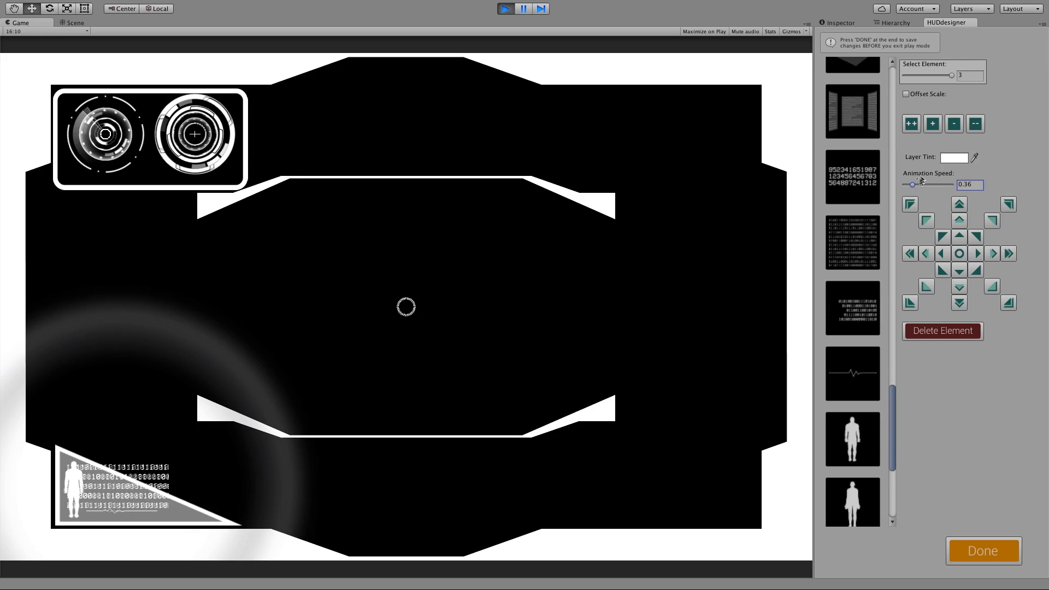
Step: Shrink the binary-code block, fit it between the figure and the heartbeat line, and set its animation speed to 0.65
{"action": "left_click_drag", "start_coordinate": [912, 185], "coordinate": [902, 185]}
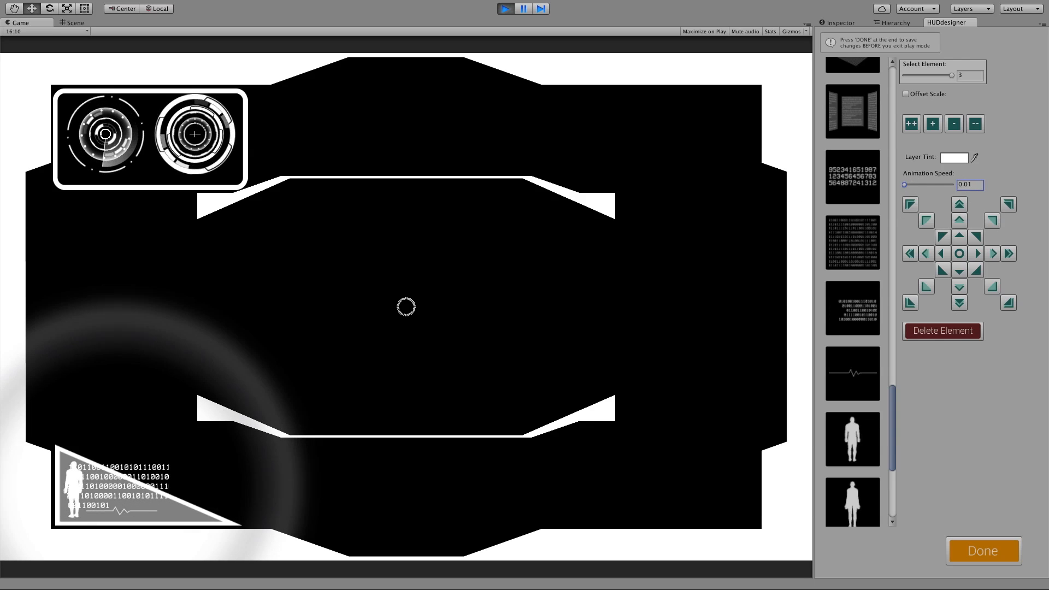
{"action": "left_click", "coordinate": [976, 124]}
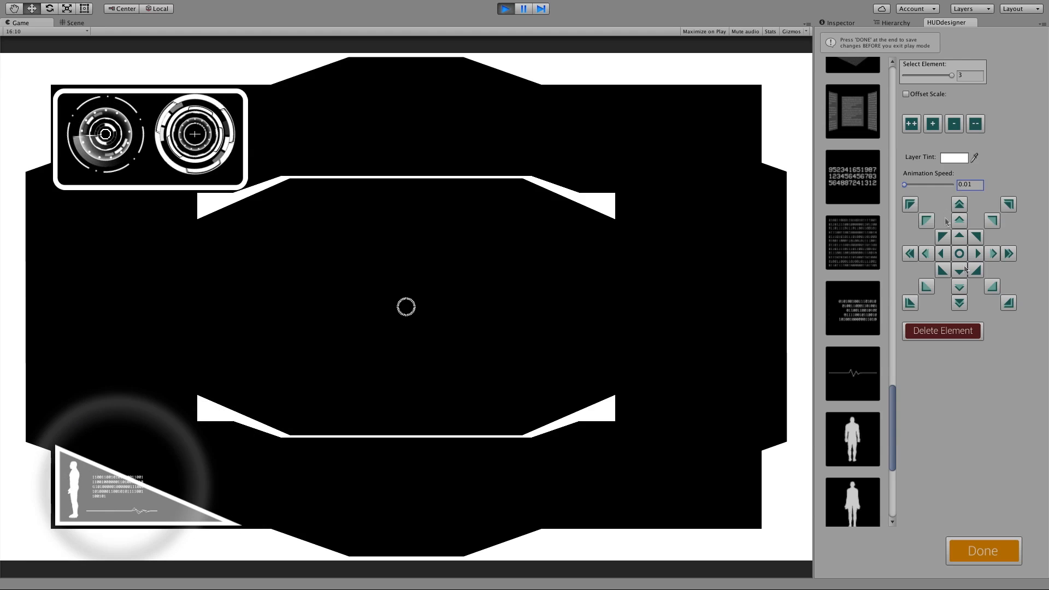
{"action": "left_click", "coordinate": [960, 287]}
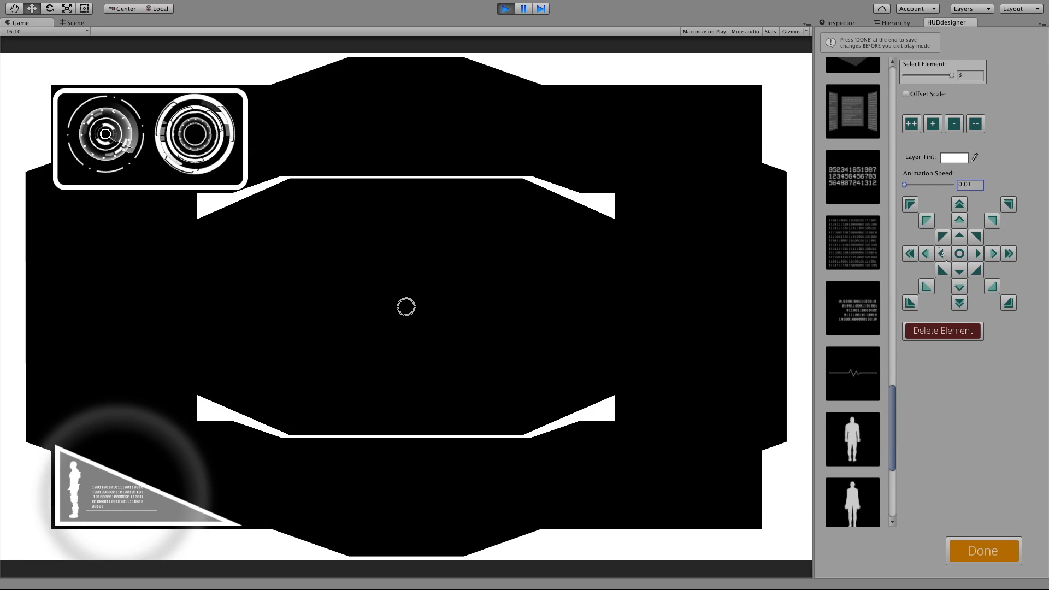
{"action": "left_click", "coordinate": [927, 254]}
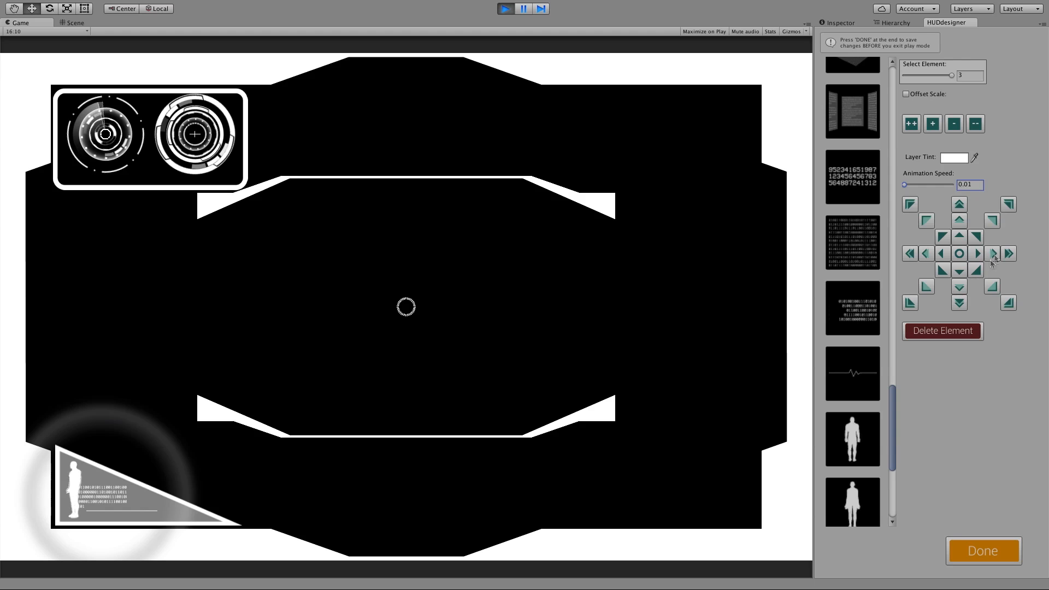
{"action": "left_click", "coordinate": [976, 253]}
{"action": "left_click", "coordinate": [976, 253]}
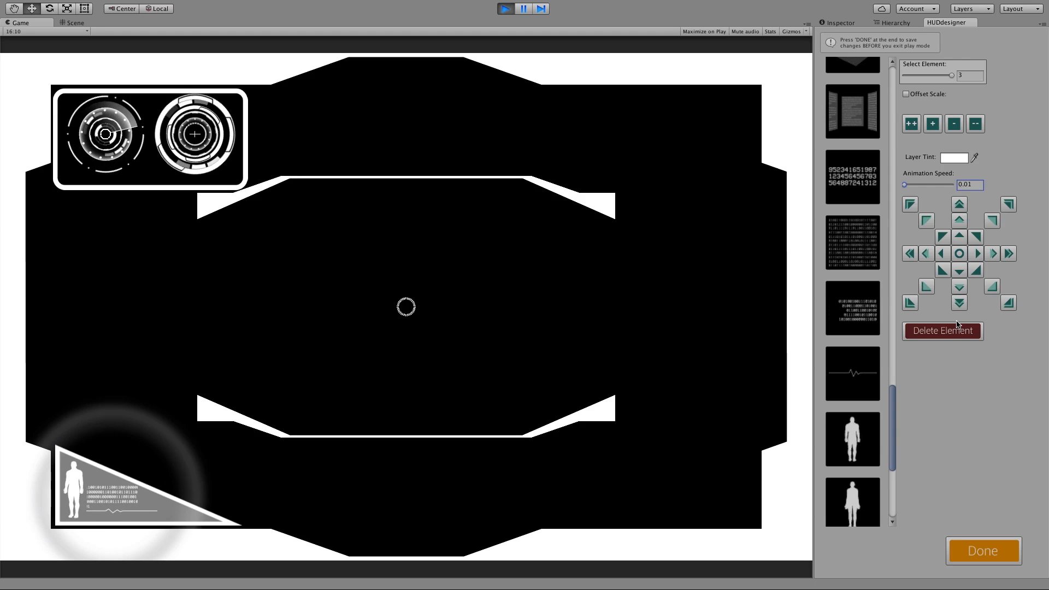
{"action": "left_click_drag", "start_coordinate": [904, 186], "coordinate": [917, 186]}
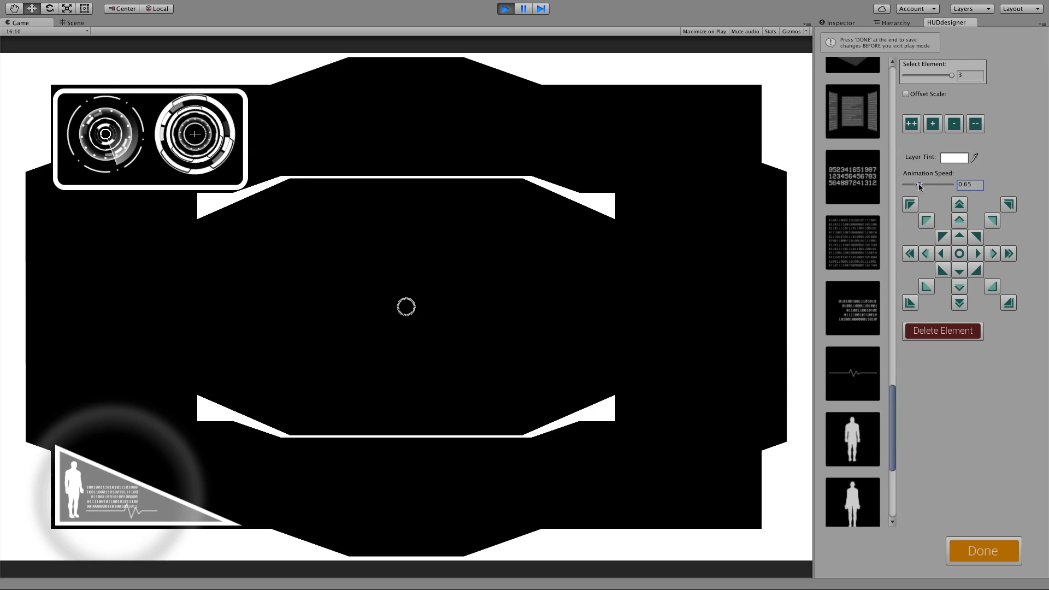
Step: Select element 1 and then element 2 to review them, and finish editing the pre-animated elements
{"action": "left_click", "coordinate": [948, 76]}
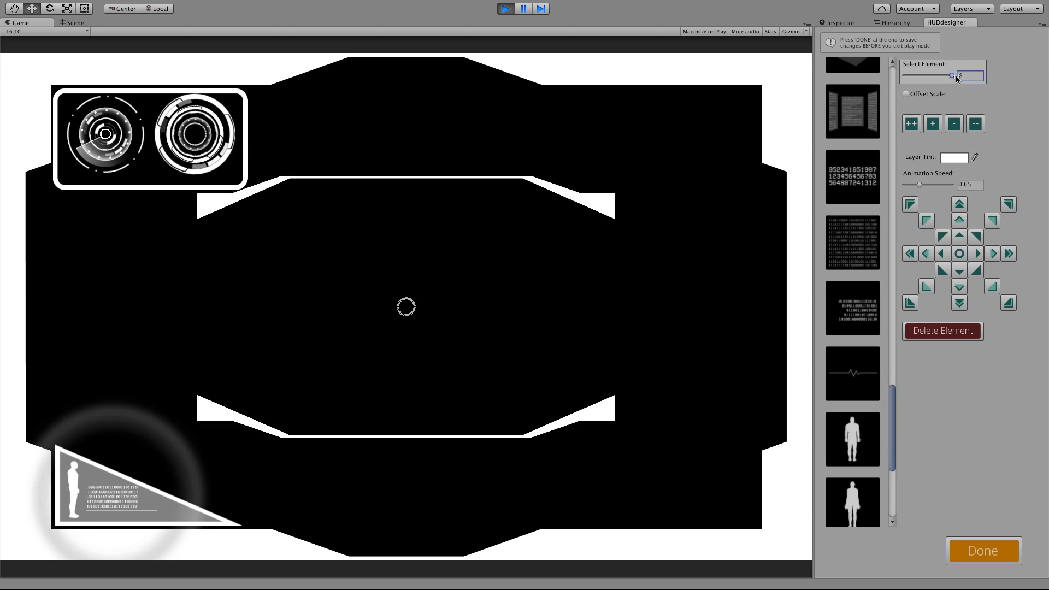
{"action": "left_click", "coordinate": [920, 80]}
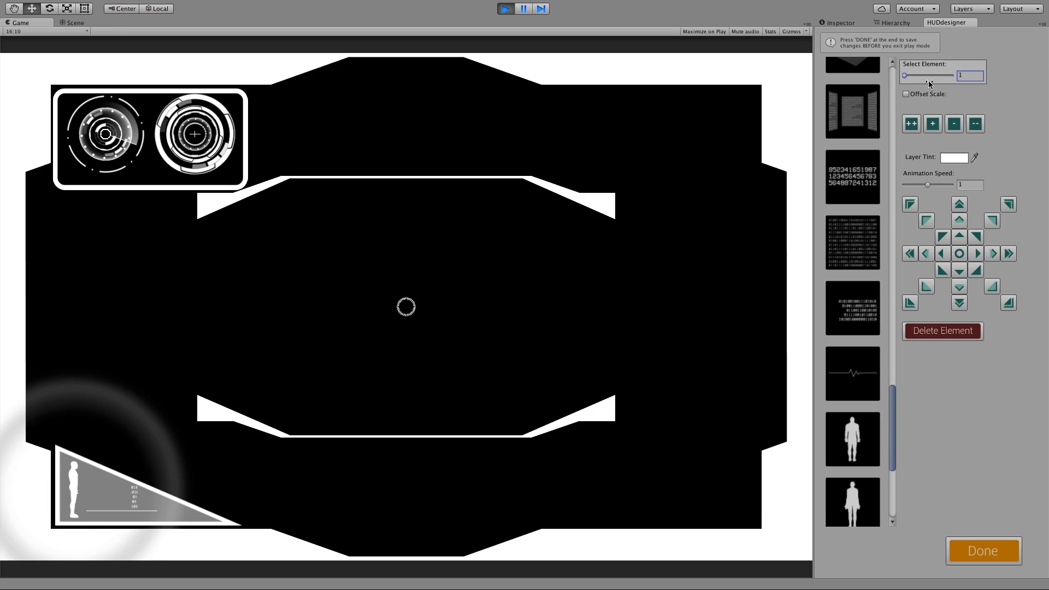
{"action": "left_click", "coordinate": [927, 77]}
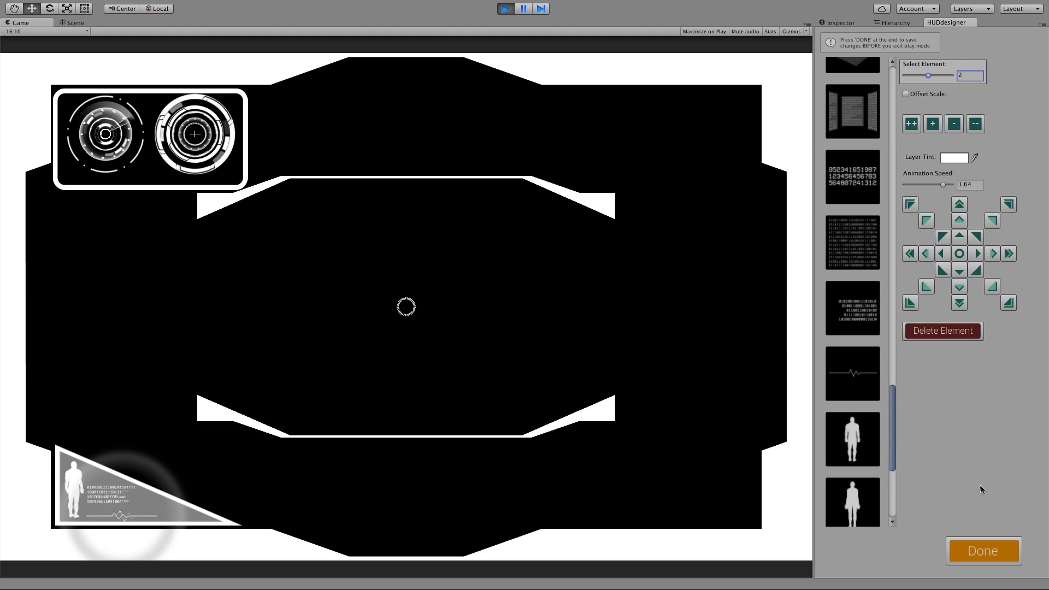
{"action": "left_click", "coordinate": [984, 551]}
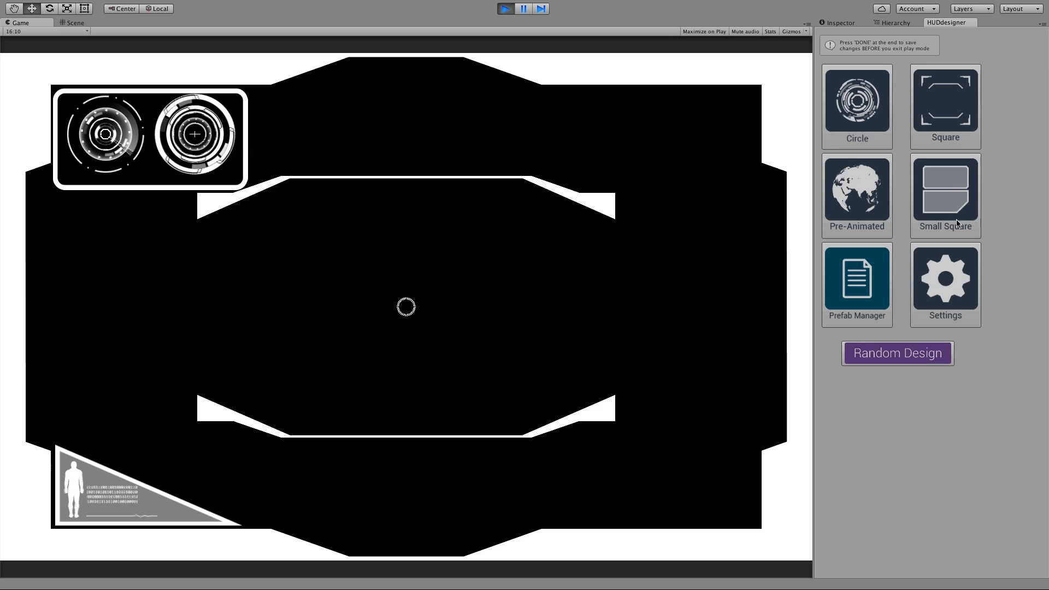
Step: Add the filled small square with a cut lower-right corner to the HUD and shrink it proportionally
{"action": "left_click", "coordinate": [952, 208]}
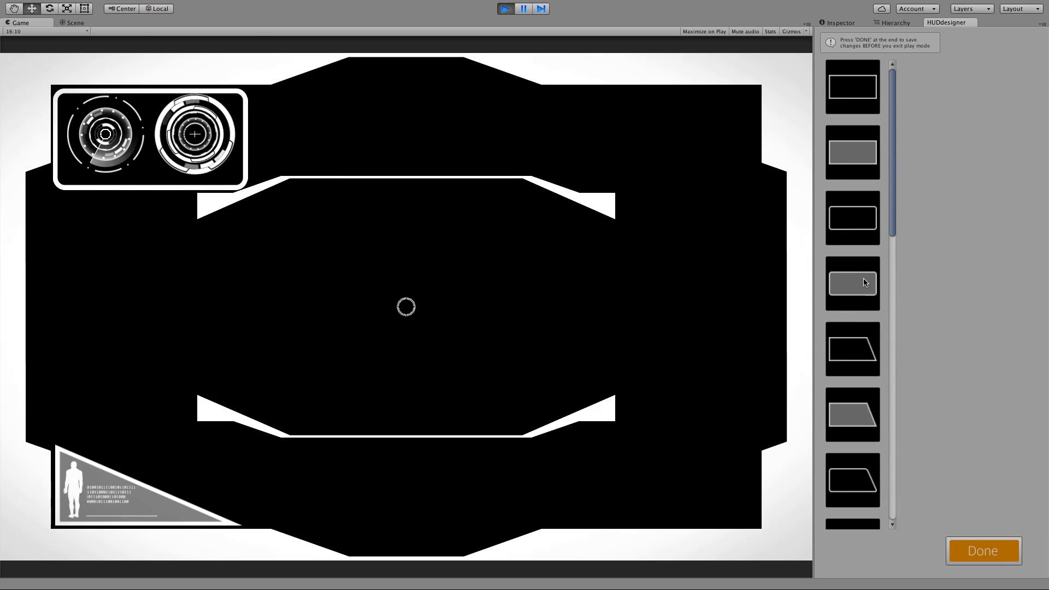
{"action": "scroll", "coordinate": [869, 284], "scroll_direction": "down", "scroll_amount": 3}
{"action": "scroll", "coordinate": [863, 316], "scroll_direction": "up", "scroll_amount": 1}
{"action": "left_click", "coordinate": [856, 455]}
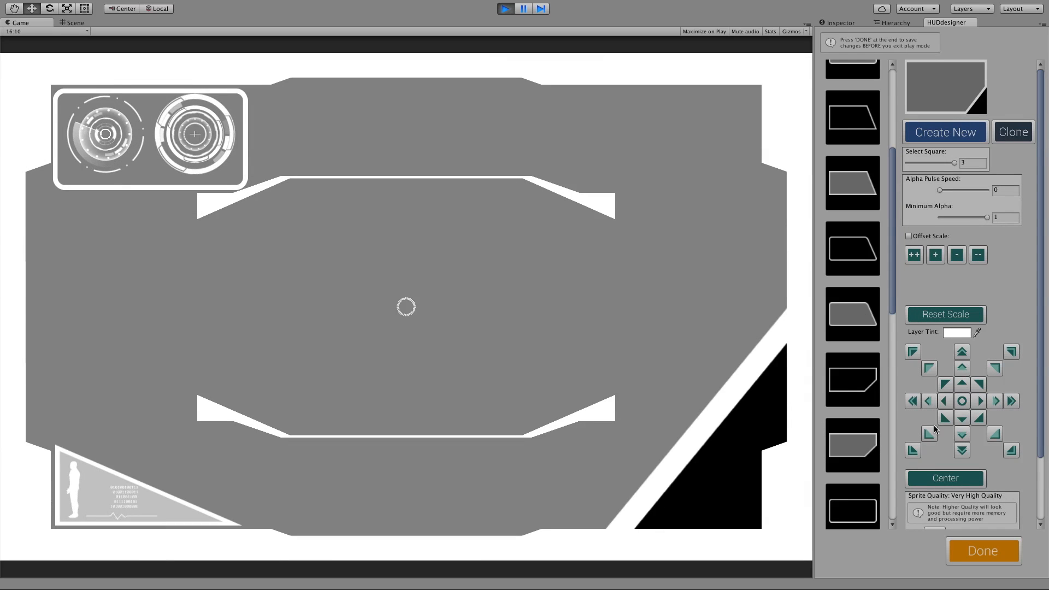
{"action": "left_click", "coordinate": [978, 259]}
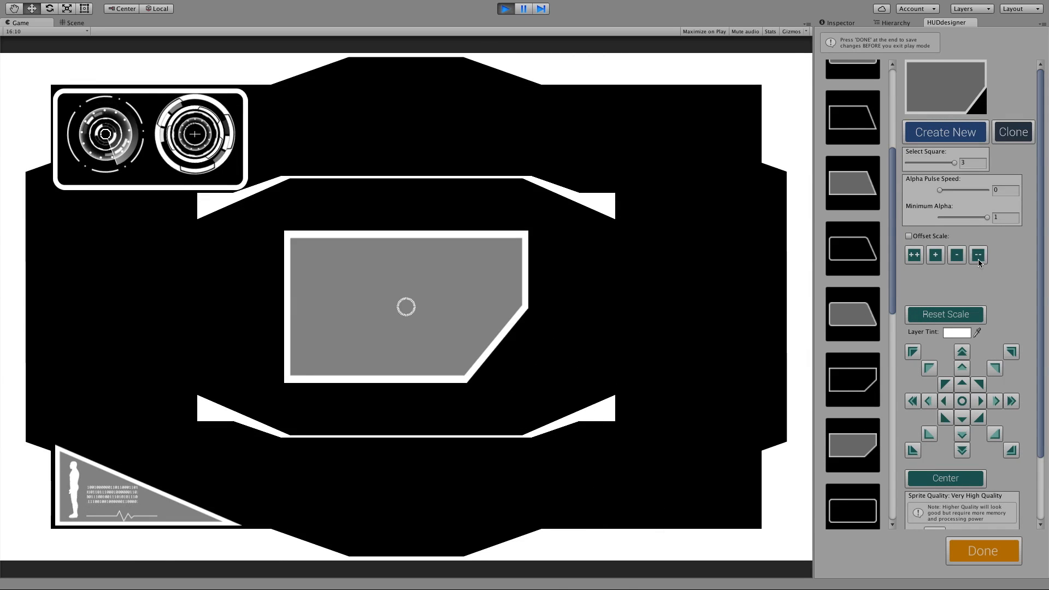
Step: Move the cut-corner frame to the HUD's lower-right area and flip it with offset scales of X -0.25 and Y -0.18
{"action": "left_click", "coordinate": [1012, 450]}
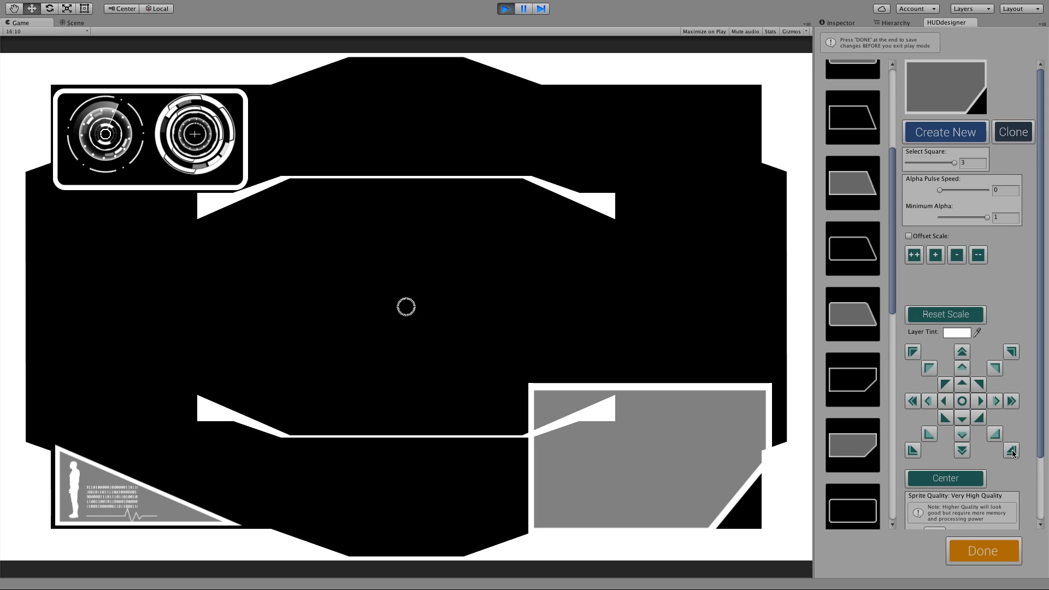
{"action": "left_click", "coordinate": [932, 237]}
{"action": "left_click_drag", "start_coordinate": [937, 261], "coordinate": [924, 295]}
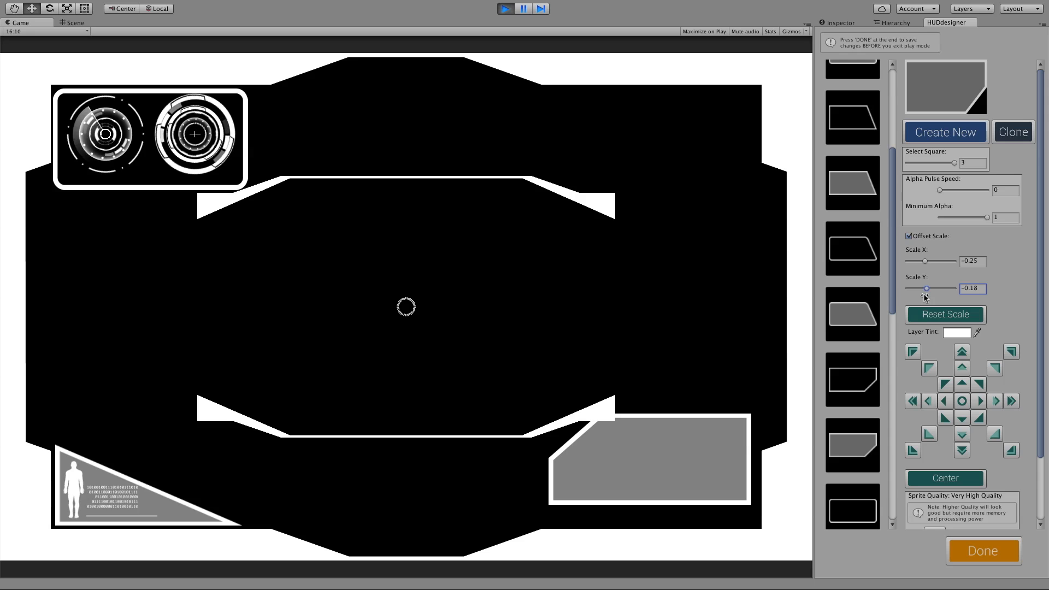
Step: Move the cut-corner frame down and slightly right so it sits inside the HUD's lower-right corner
{"action": "left_click", "coordinate": [965, 439]}
{"action": "left_click", "coordinate": [965, 436]}
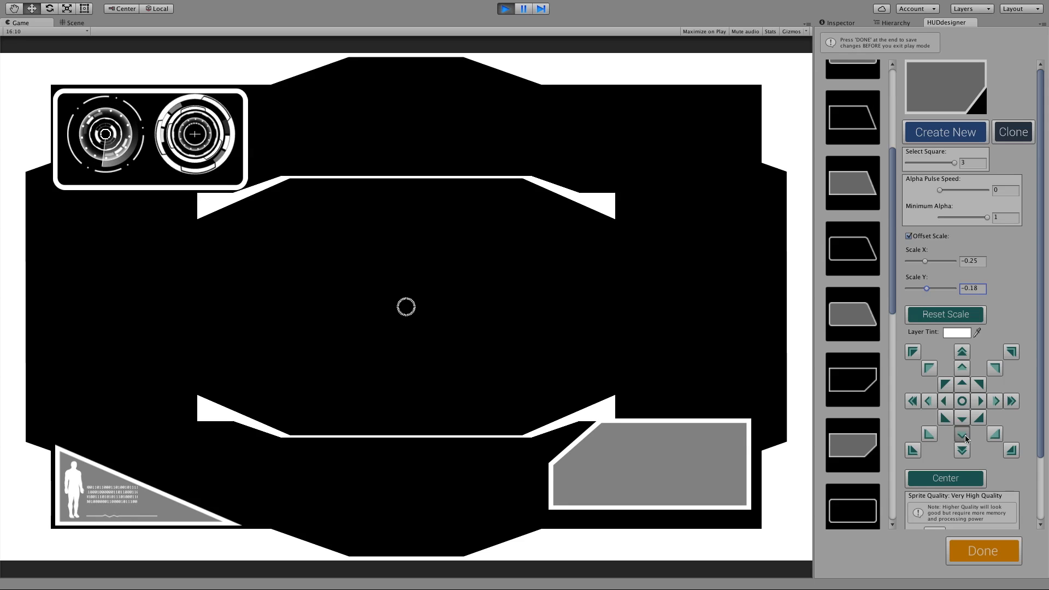
{"action": "left_click", "coordinate": [965, 435]}
{"action": "left_click", "coordinate": [965, 435]}
{"action": "left_click", "coordinate": [995, 401]}
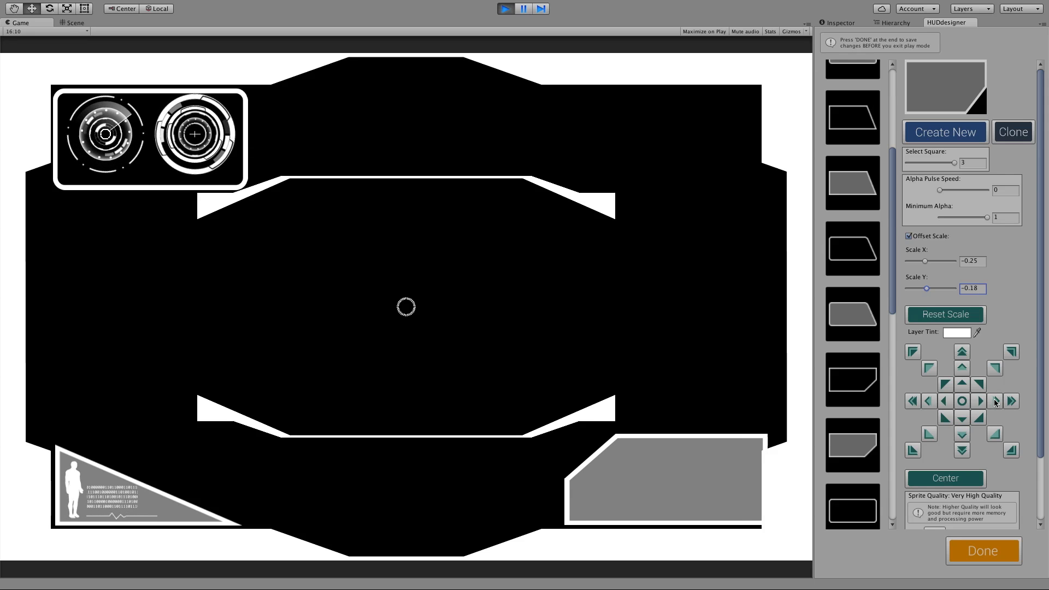
{"action": "left_click", "coordinate": [929, 403]}
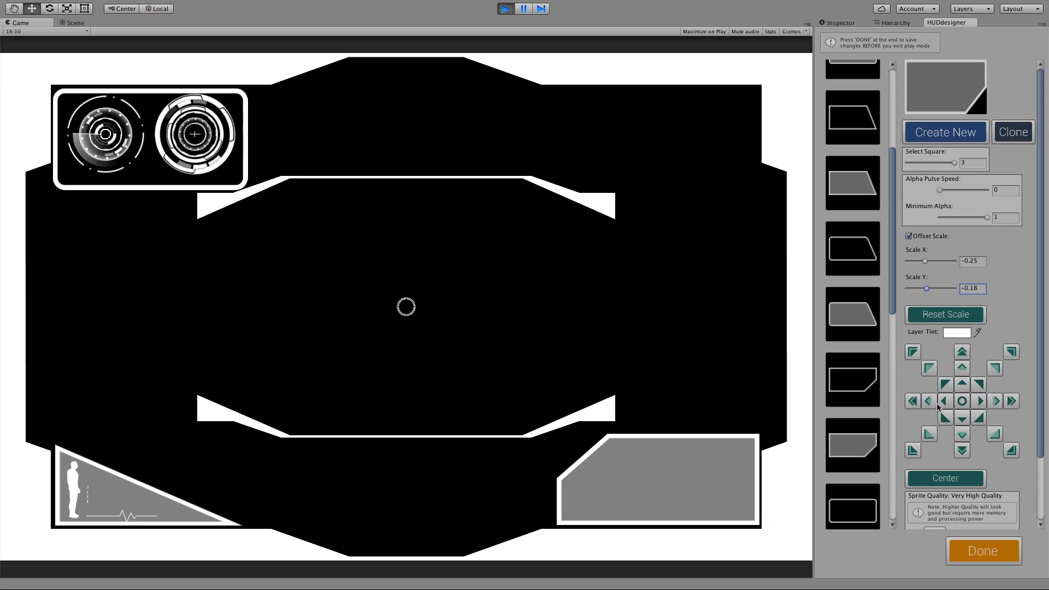
Step: Set the cut-corner frame's Y scale to -0.16, nudge it down to the corner and finish editing small squares
{"action": "left_click_drag", "start_coordinate": [928, 292], "coordinate": [929, 293]}
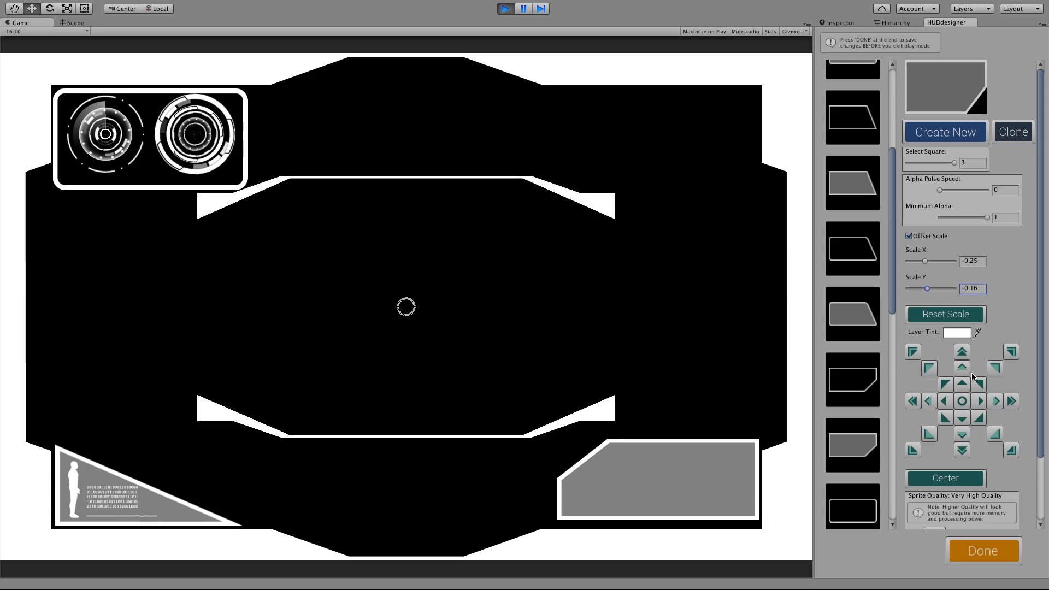
{"action": "left_click", "coordinate": [964, 420]}
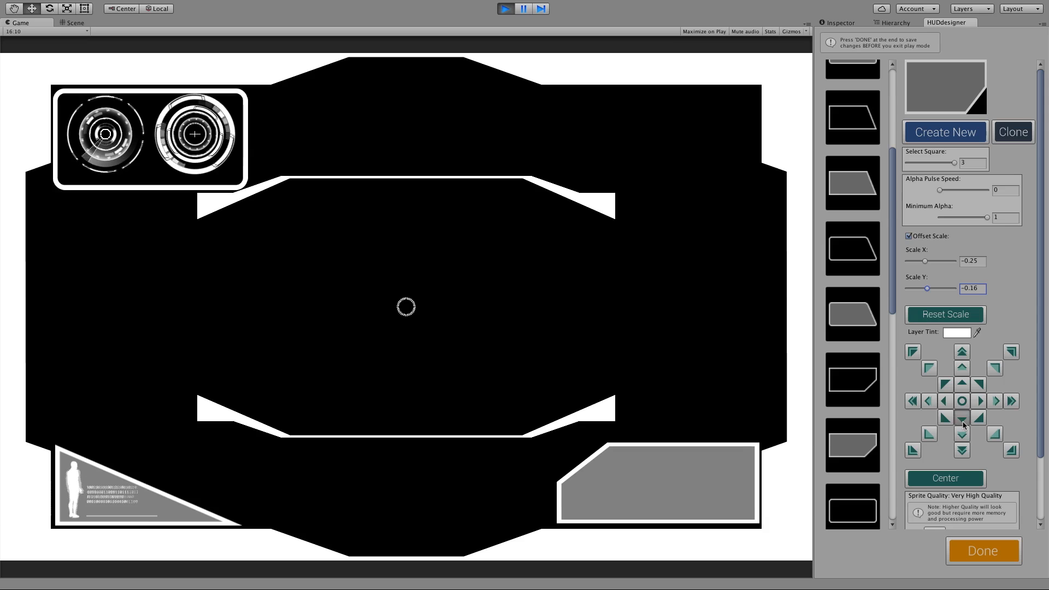
{"action": "left_click", "coordinate": [1003, 561]}
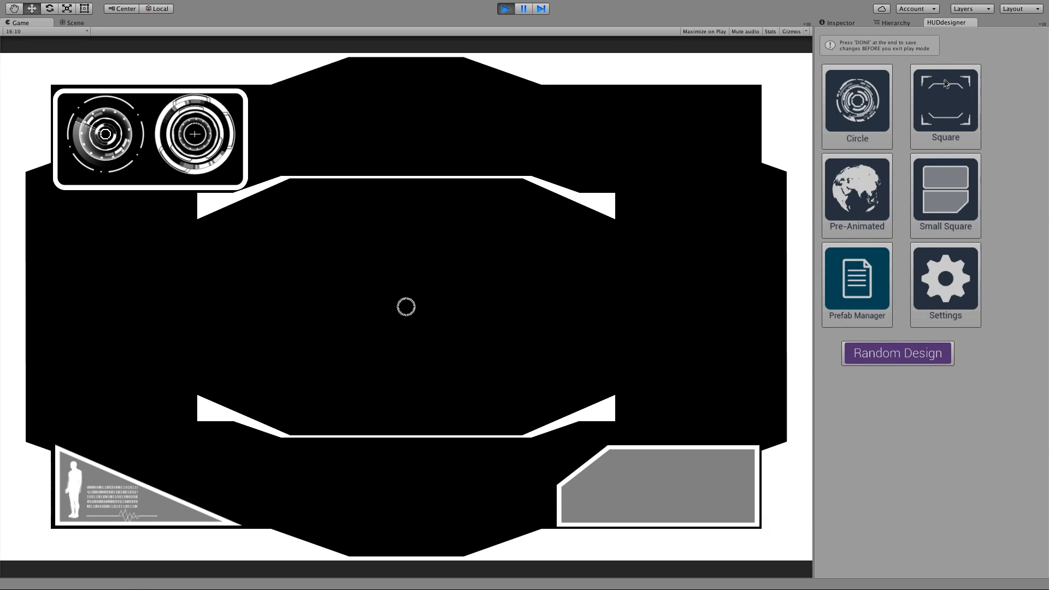
Step: Create a new circle at scale 1, place it in the lower-left part of the cut-corner frame and finish editing circles
{"action": "left_click", "coordinate": [859, 100]}
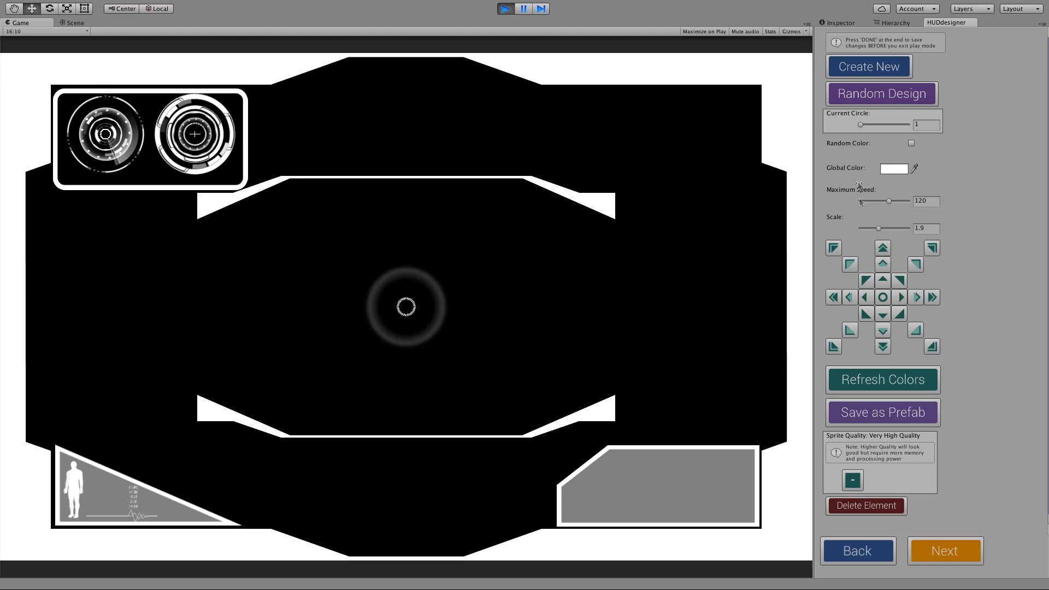
{"action": "left_click", "coordinate": [874, 67]}
{"action": "left_click", "coordinate": [933, 346]}
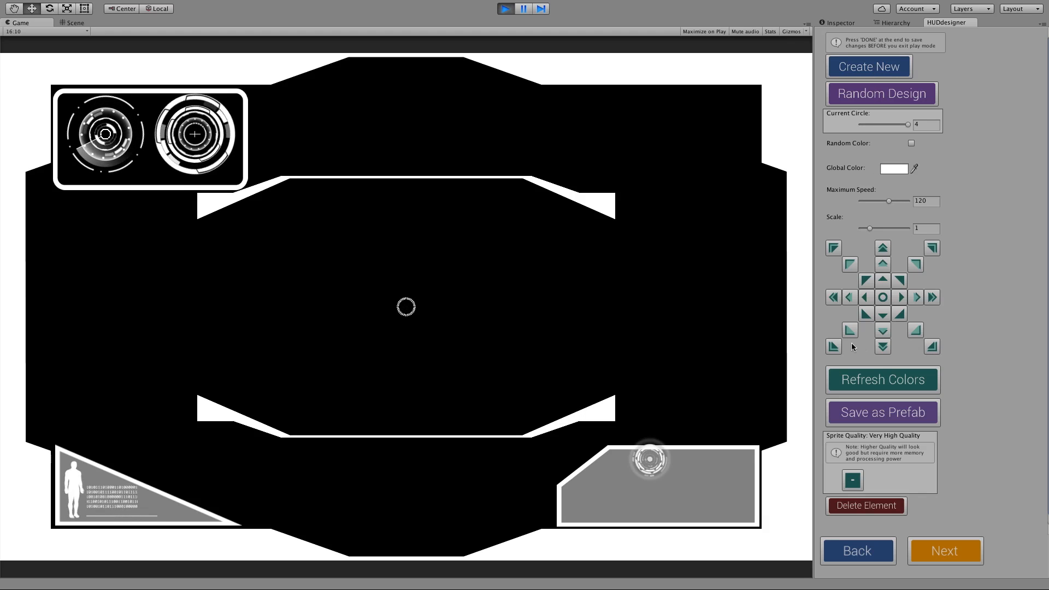
{"action": "left_click", "coordinate": [834, 346]}
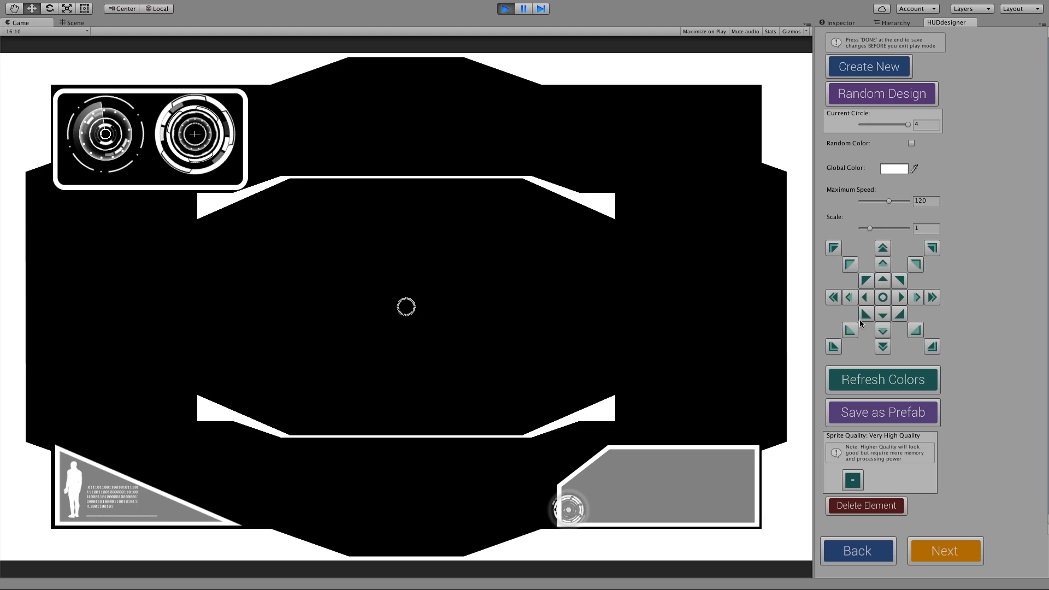
{"action": "left_click", "coordinate": [915, 265]}
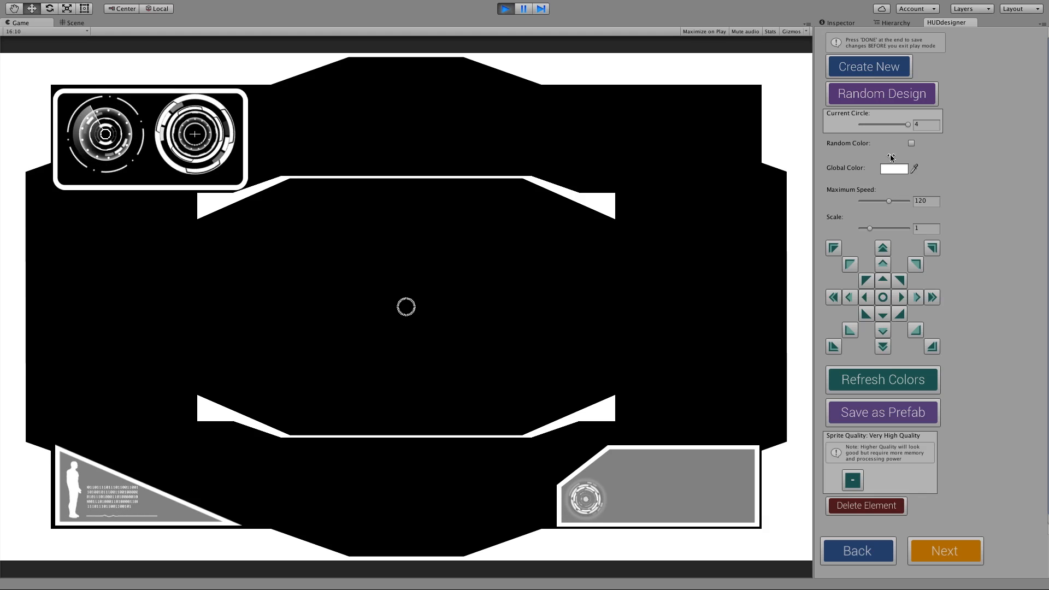
{"action": "left_click", "coordinate": [945, 550]}
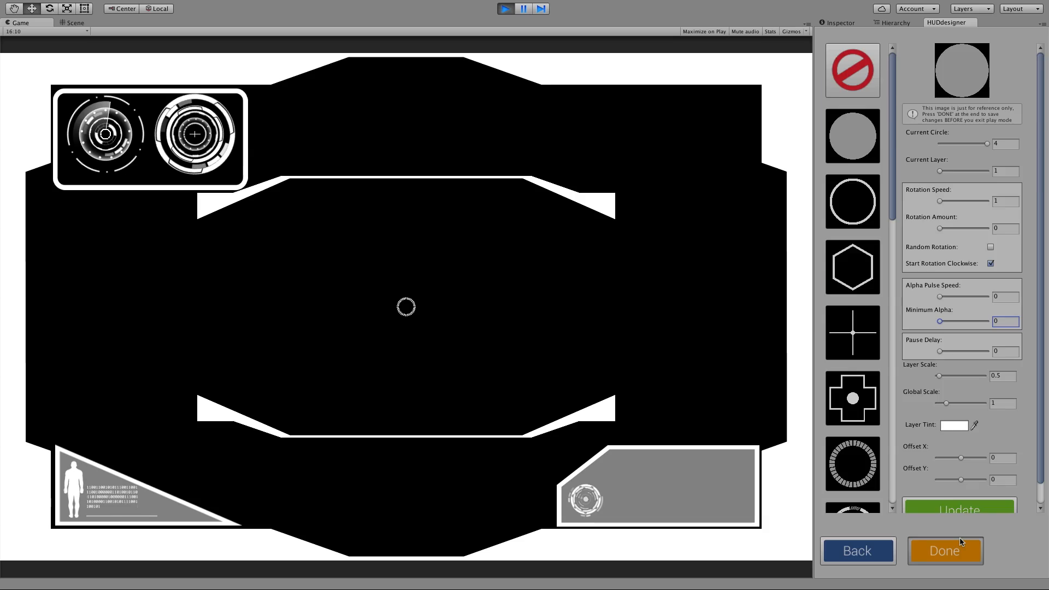
{"action": "left_click", "coordinate": [960, 537]}
Step: Add the solid pre-animated globe, move it towards the HUD's lower-right corner and shrink it to fit the cut-corner frame
{"action": "left_click", "coordinate": [877, 190]}
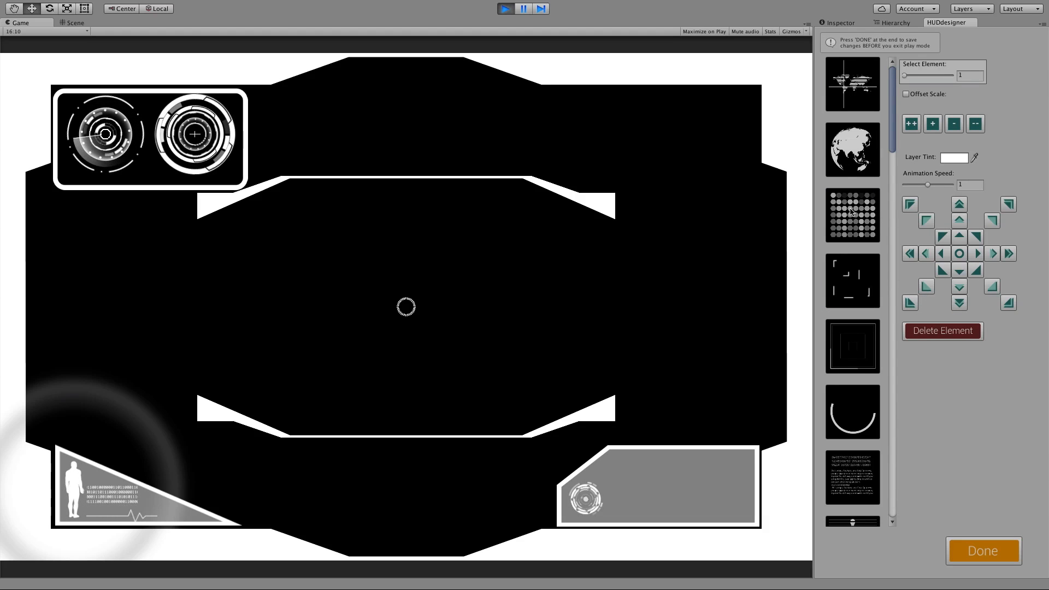
{"action": "left_click", "coordinate": [846, 143]}
{"action": "left_click", "coordinate": [1009, 302]}
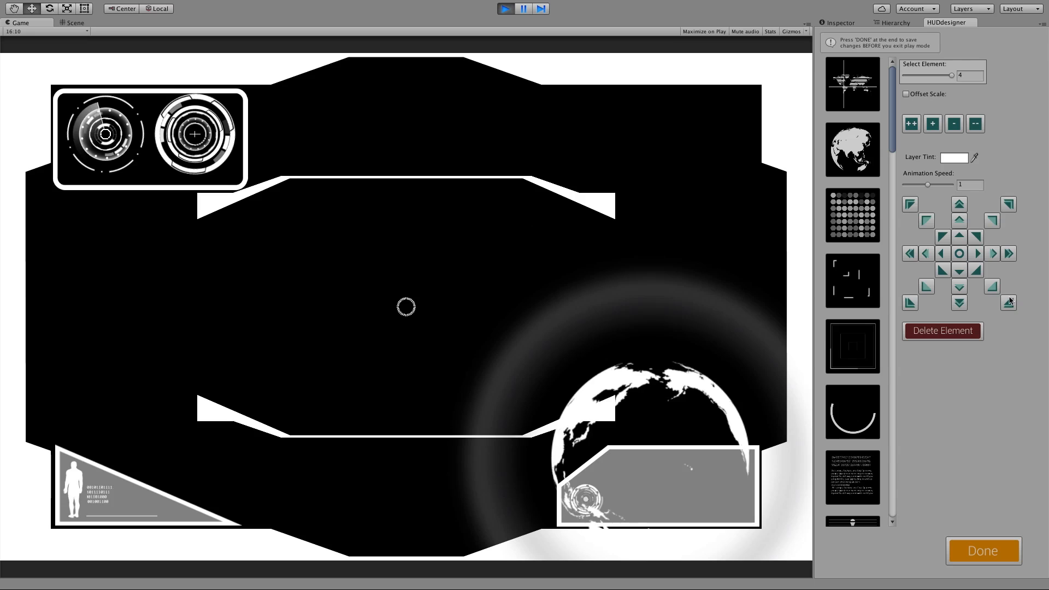
{"action": "left_click", "coordinate": [975, 124]}
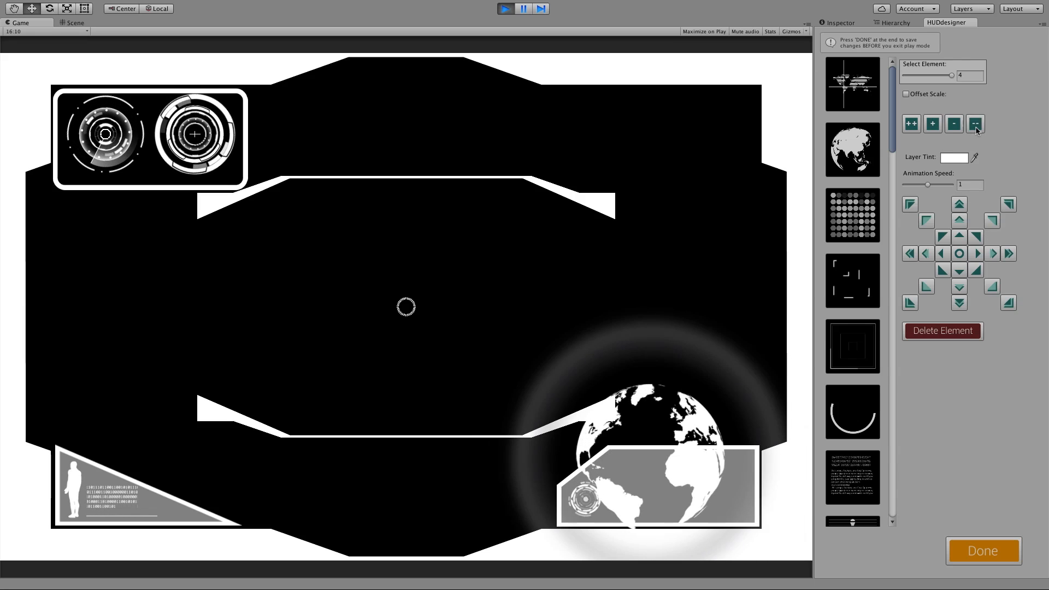
{"action": "left_click", "coordinate": [976, 131]}
{"action": "left_click", "coordinate": [977, 131]}
{"action": "left_click", "coordinate": [976, 131]}
{"action": "left_click", "coordinate": [976, 131]}
{"action": "left_click", "coordinate": [976, 131]}
{"action": "left_click", "coordinate": [976, 131]}
{"action": "left_click", "coordinate": [977, 130]}
{"action": "left_click", "coordinate": [977, 130]}
{"action": "left_click", "coordinate": [976, 130]}
Step: Position the small globe in the upper-right part of the cut-corner frame
{"action": "left_click", "coordinate": [1009, 254]}
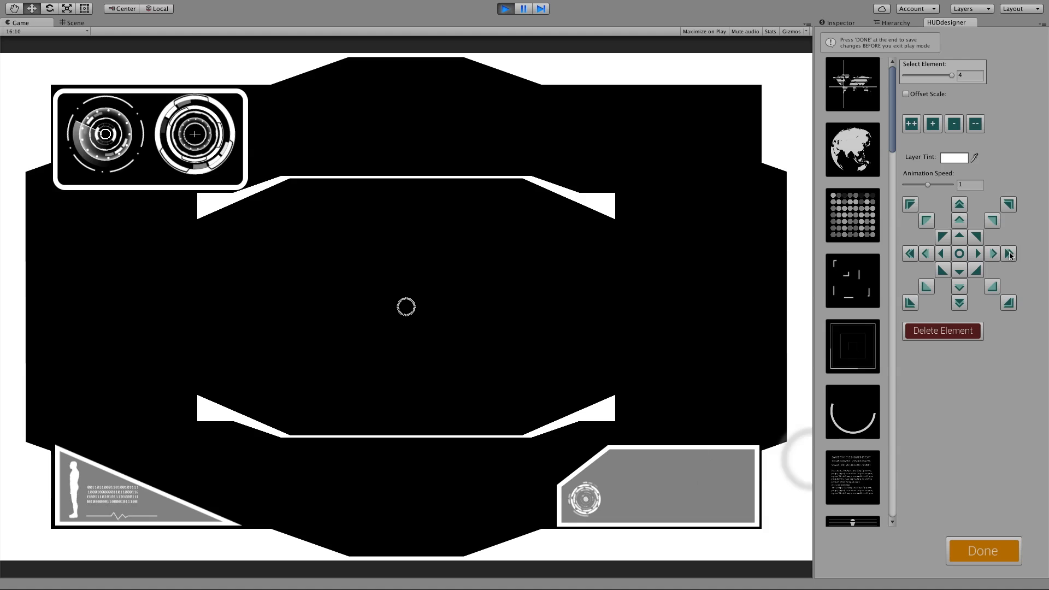
{"action": "left_click", "coordinate": [910, 253]}
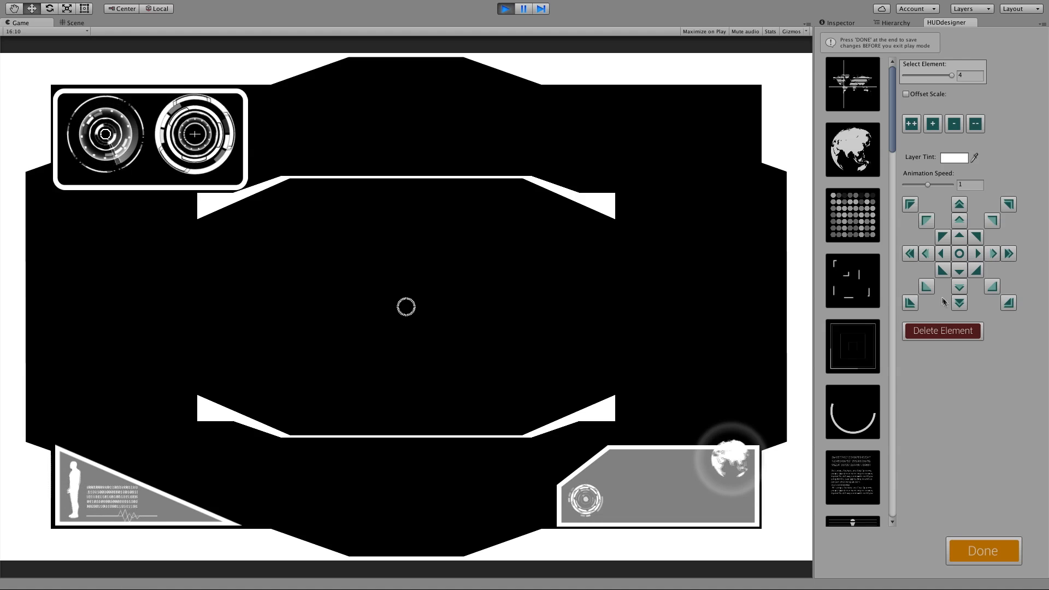
{"action": "left_click", "coordinate": [960, 287]}
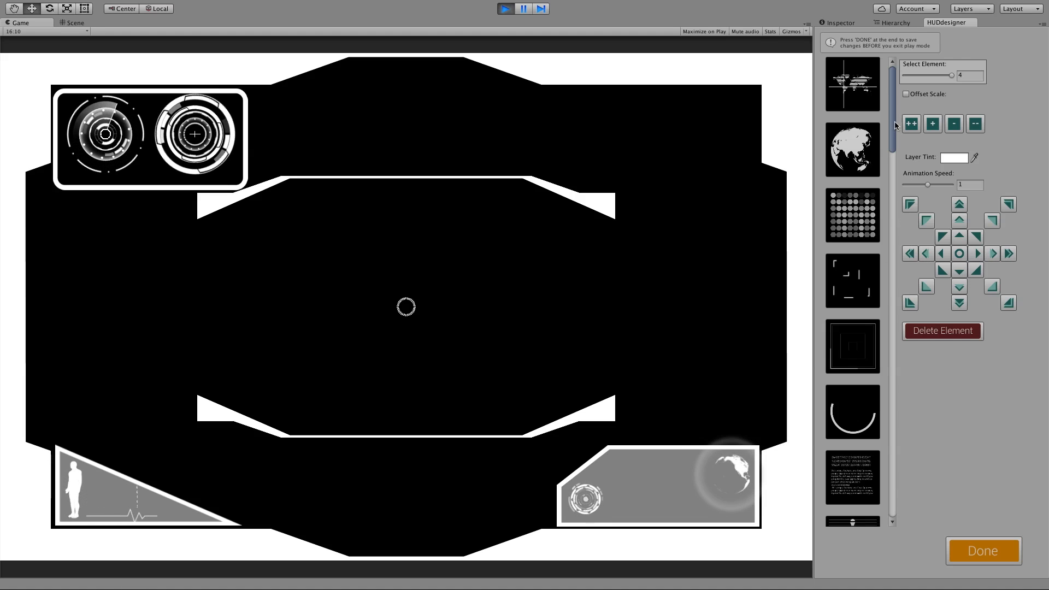
Step: Add the pre-animated light beam and move it to the lower-right over the globe
{"action": "scroll", "coordinate": [914, 476], "scroll_direction": "down", "scroll_amount": 10}
{"action": "scroll", "coordinate": [911, 491], "scroll_direction": "down", "scroll_amount": 5}
{"action": "left_click", "coordinate": [868, 486]}
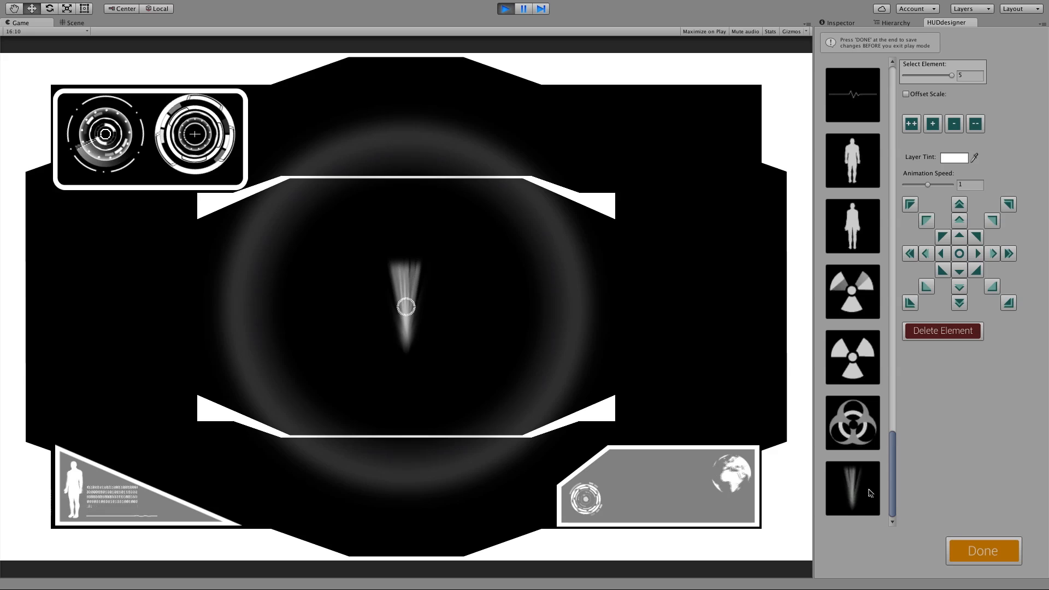
{"action": "left_click", "coordinate": [1008, 304]}
{"action": "left_click", "coordinate": [1008, 304]}
{"action": "left_click", "coordinate": [1008, 304]}
{"action": "left_click", "coordinate": [1009, 304]}
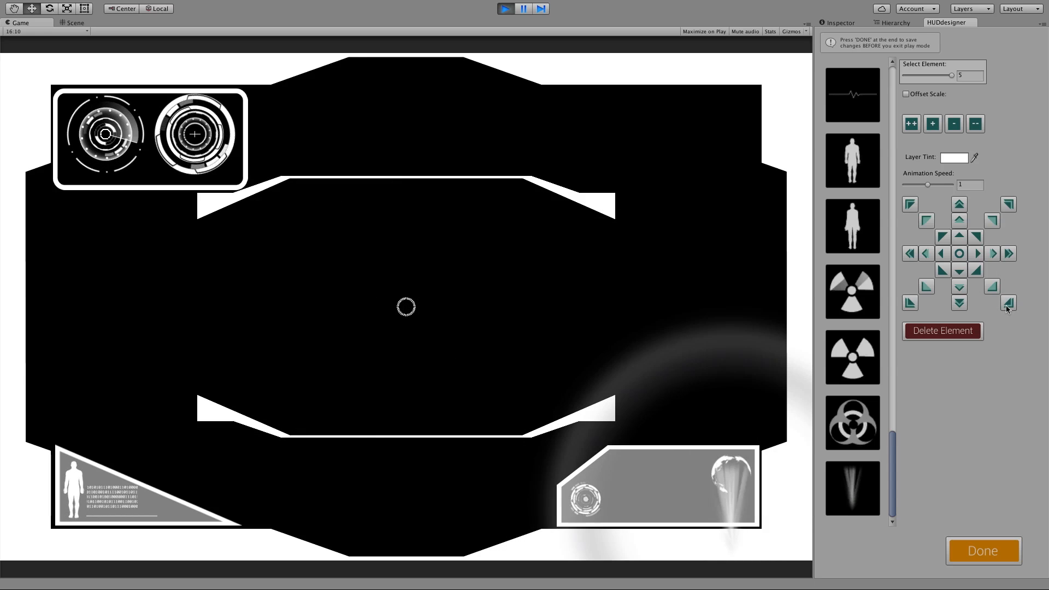
Step: Raise the light beam into the frame, set its offset Y scale to 1.38 and align it beneath the globe
{"action": "left_click", "coordinate": [960, 221]}
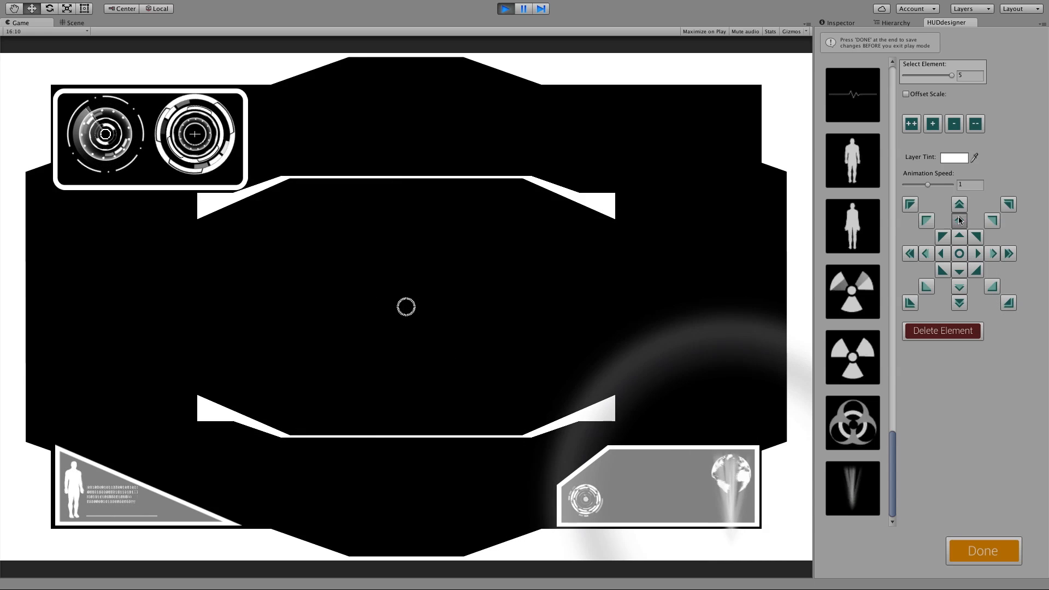
{"action": "left_click", "coordinate": [959, 221]}
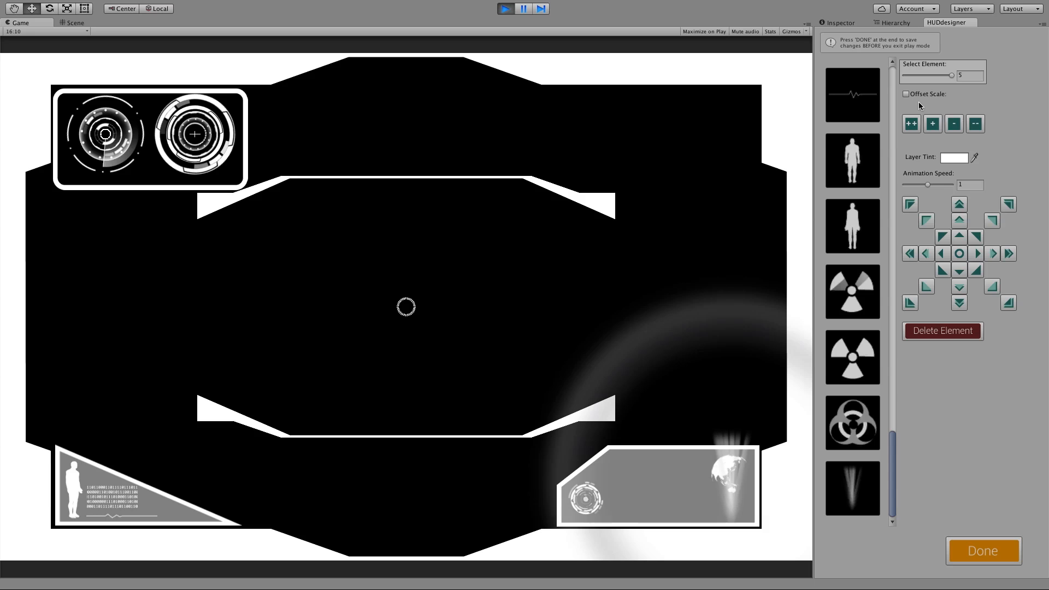
{"action": "left_click", "coordinate": [920, 94]}
{"action": "left_click", "coordinate": [940, 142]}
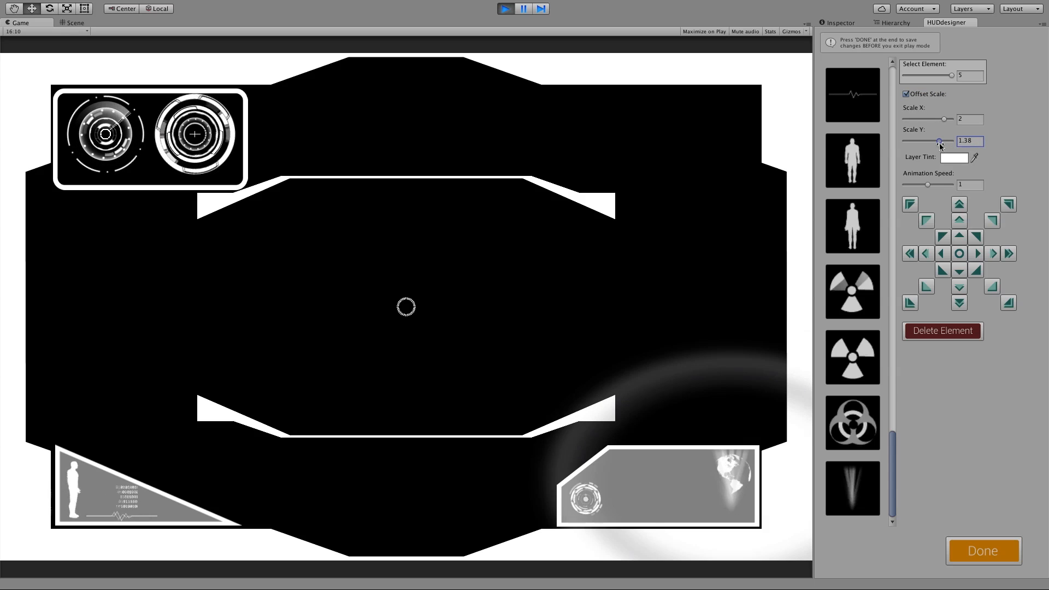
{"action": "left_click", "coordinate": [960, 288]}
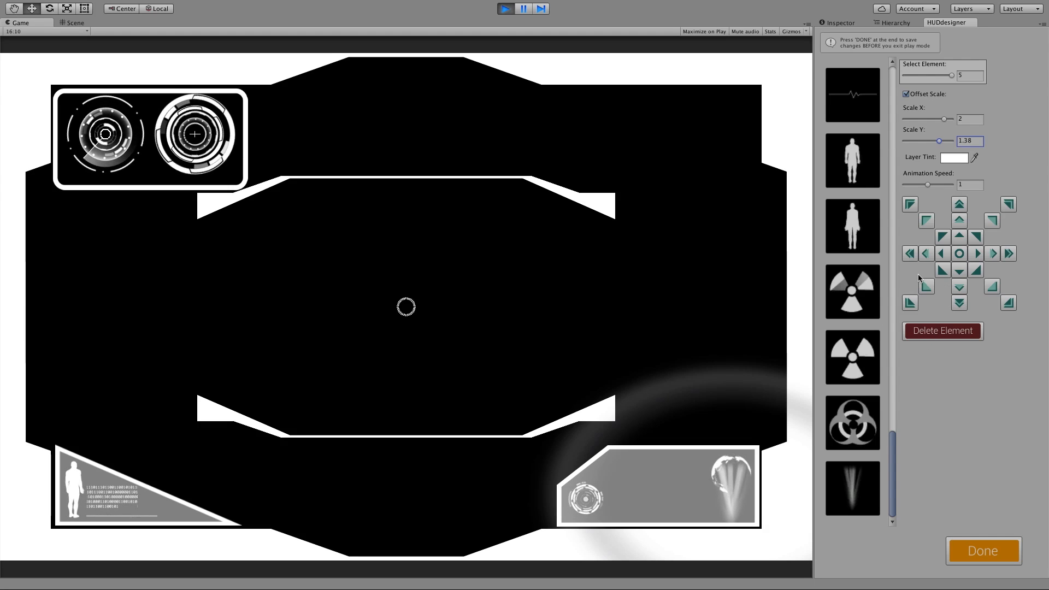
Step: Select element 4 and nudge the globe left to line it up with the light beam
{"action": "left_click", "coordinate": [941, 76]}
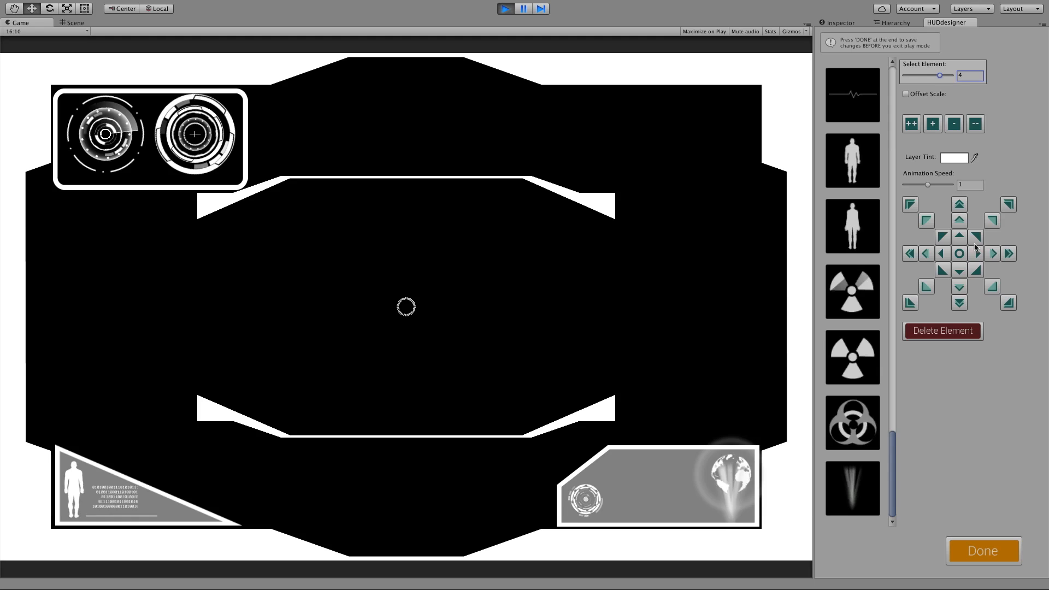
{"action": "left_click", "coordinate": [941, 254]}
{"action": "left_click", "coordinate": [941, 254]}
{"action": "scroll", "coordinate": [892, 455], "scroll_direction": "up", "scroll_amount": 3}
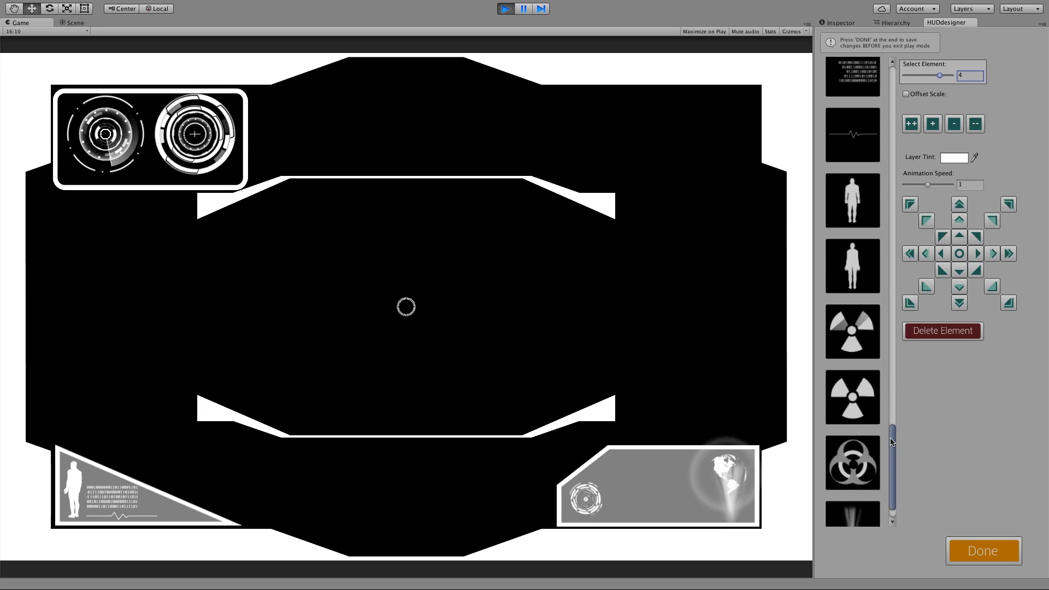
{"action": "scroll", "coordinate": [892, 455], "scroll_direction": "down", "scroll_amount": 3}
{"action": "left_click", "coordinate": [851, 361]}
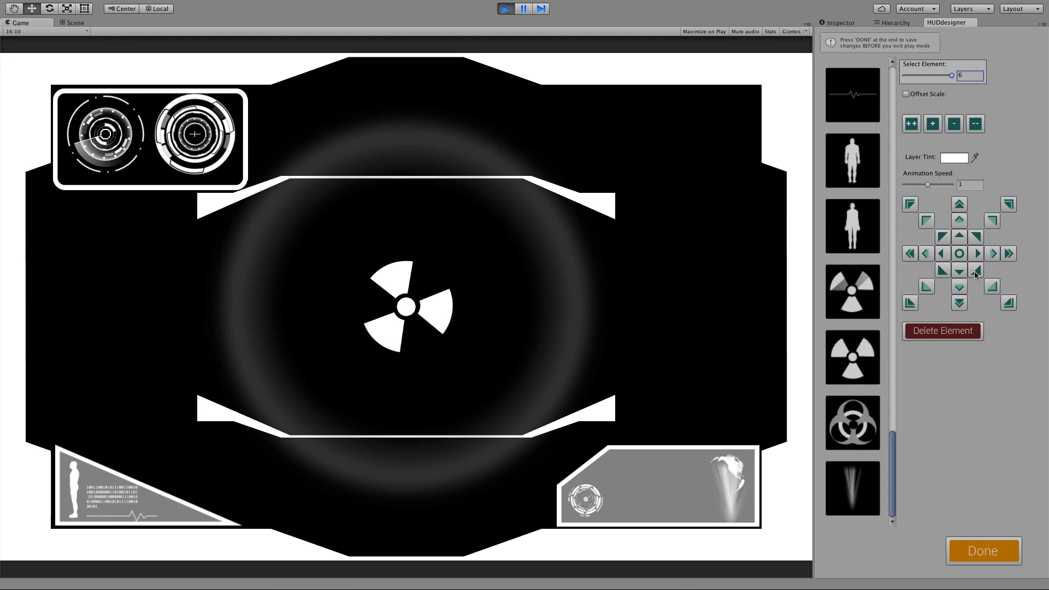
{"action": "left_click", "coordinate": [942, 330]}
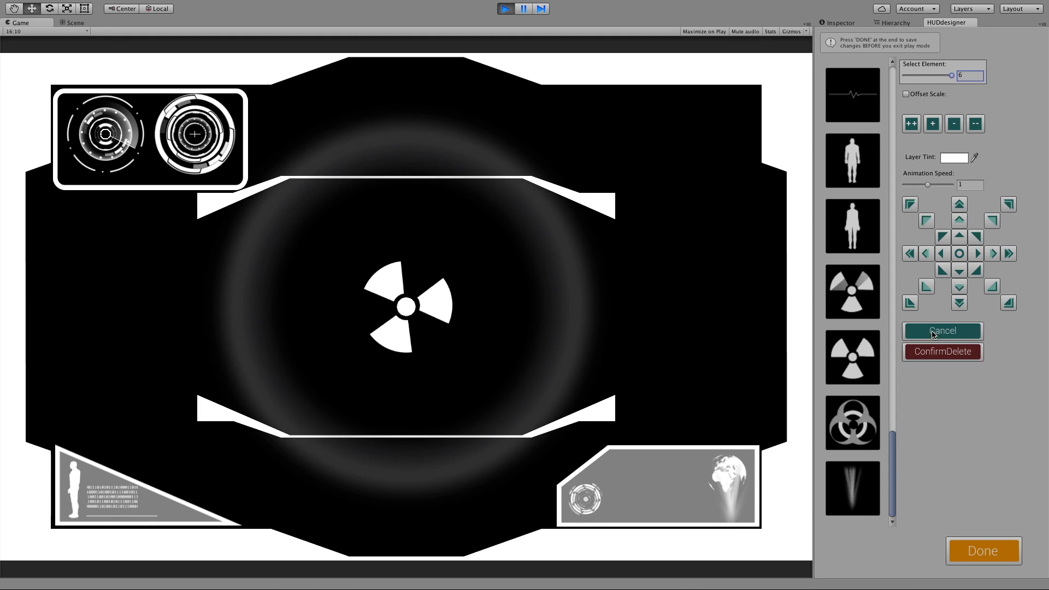
{"action": "left_click", "coordinate": [942, 352]}
Step: Add the pre-animated radiation symbol with shaded blades, move it to the cut-corner frame and shrink it
{"action": "left_click", "coordinate": [854, 292]}
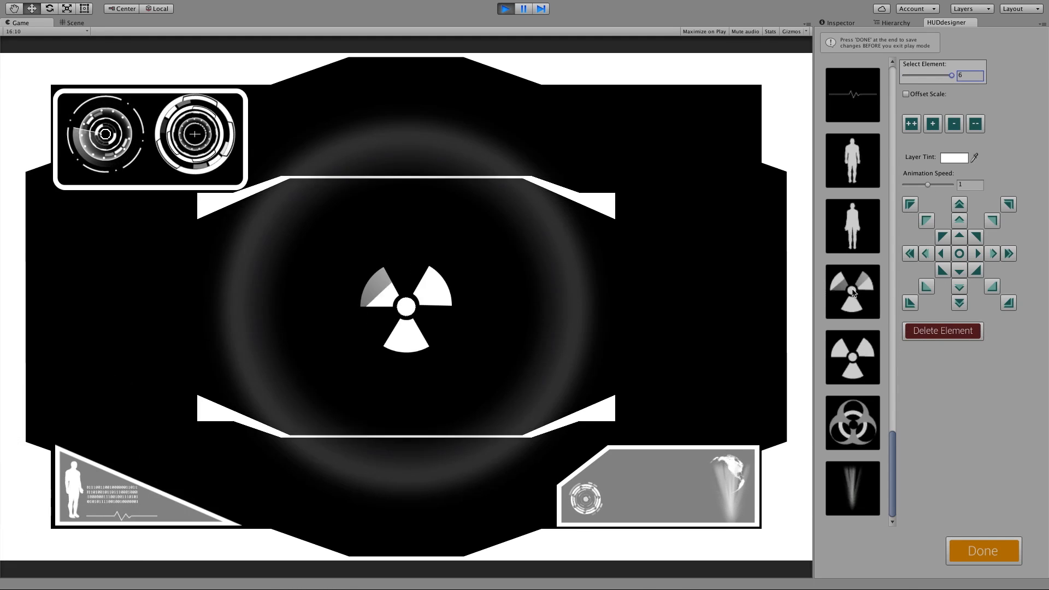
{"action": "left_click", "coordinate": [1008, 302]}
{"action": "left_click", "coordinate": [1008, 303]}
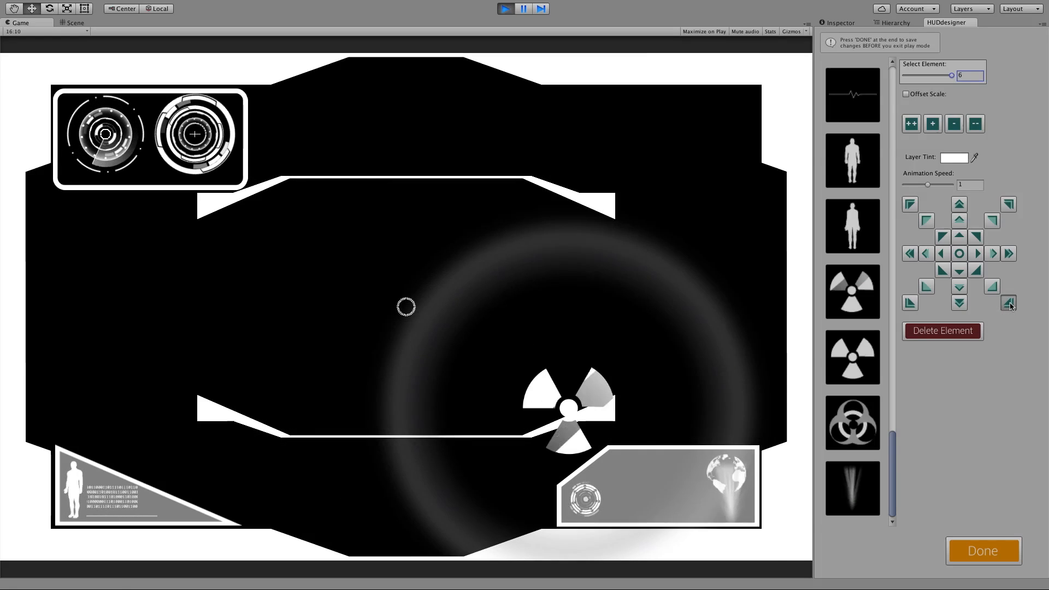
{"action": "left_click", "coordinate": [1009, 303]}
{"action": "left_click", "coordinate": [975, 124]}
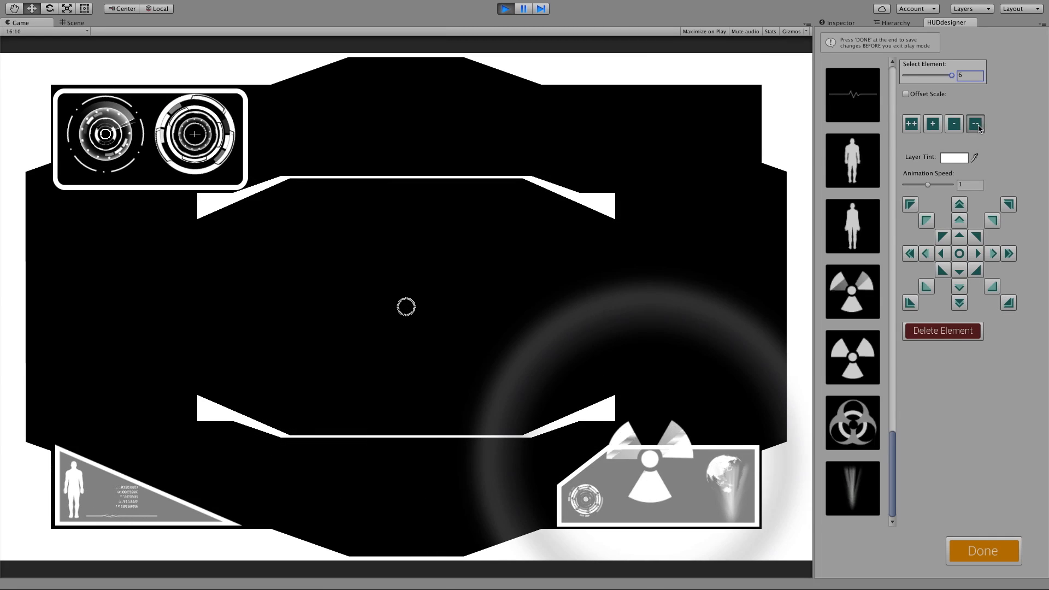
Step: Position the radiation symbol inside the cut-corner frame, between the small circle and the globe
{"action": "left_click", "coordinate": [960, 290]}
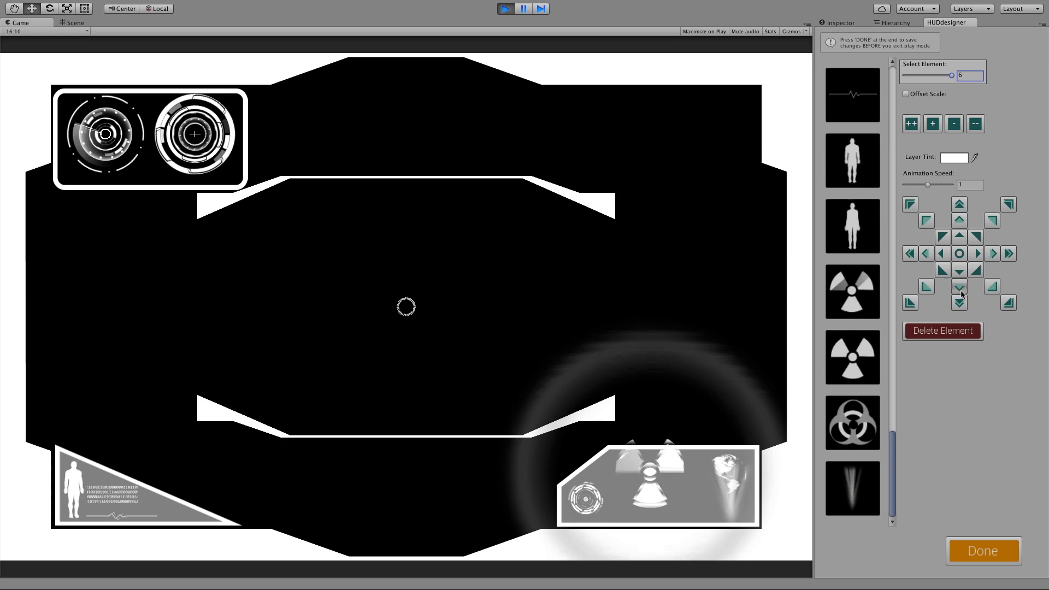
{"action": "left_click", "coordinate": [960, 290]}
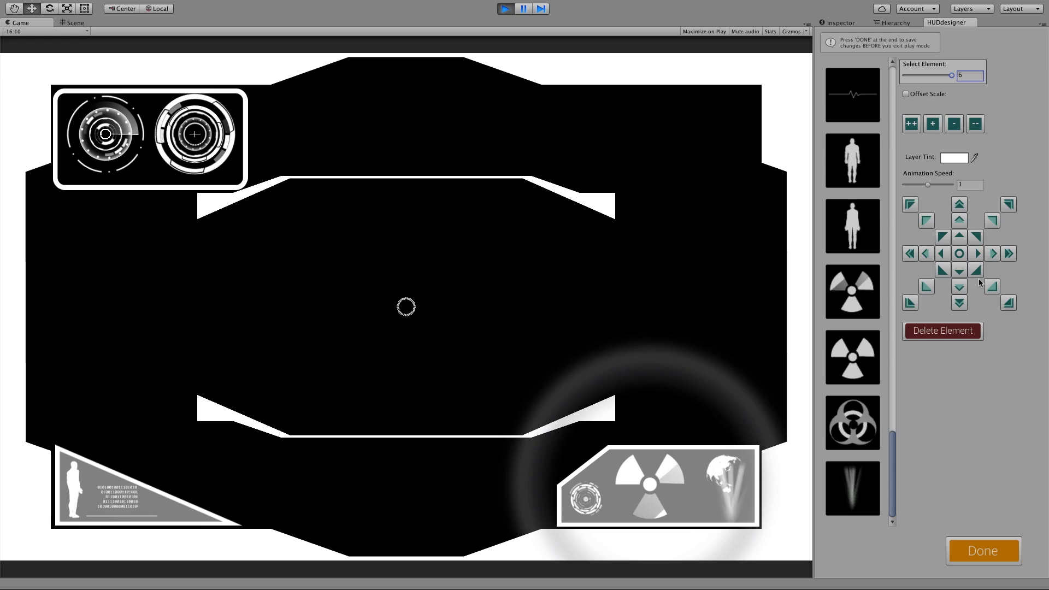
{"action": "left_click", "coordinate": [994, 253]}
{"action": "left_click", "coordinate": [994, 254]}
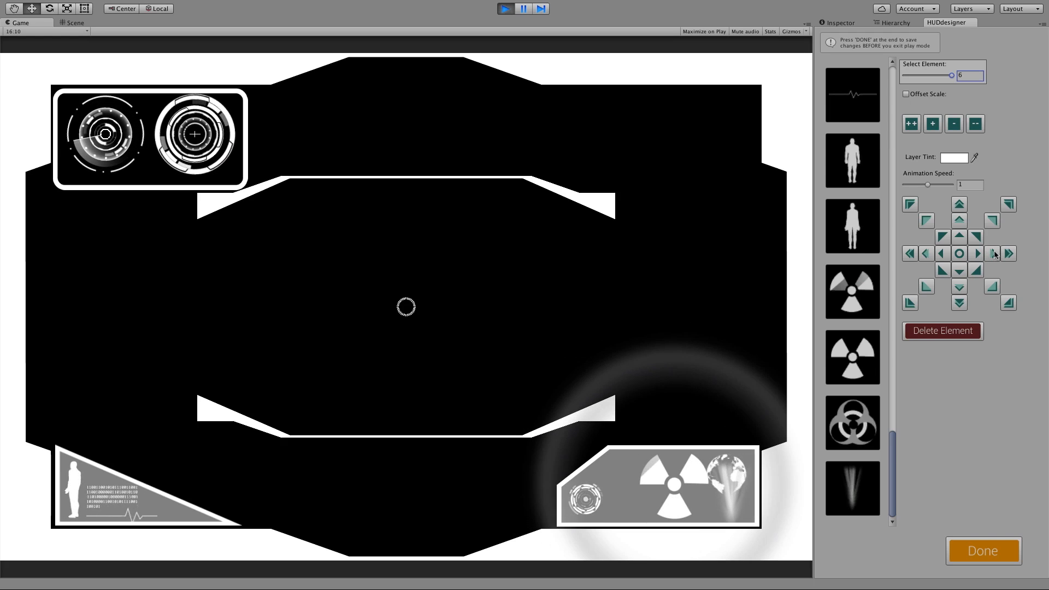
{"action": "left_click", "coordinate": [925, 254]}
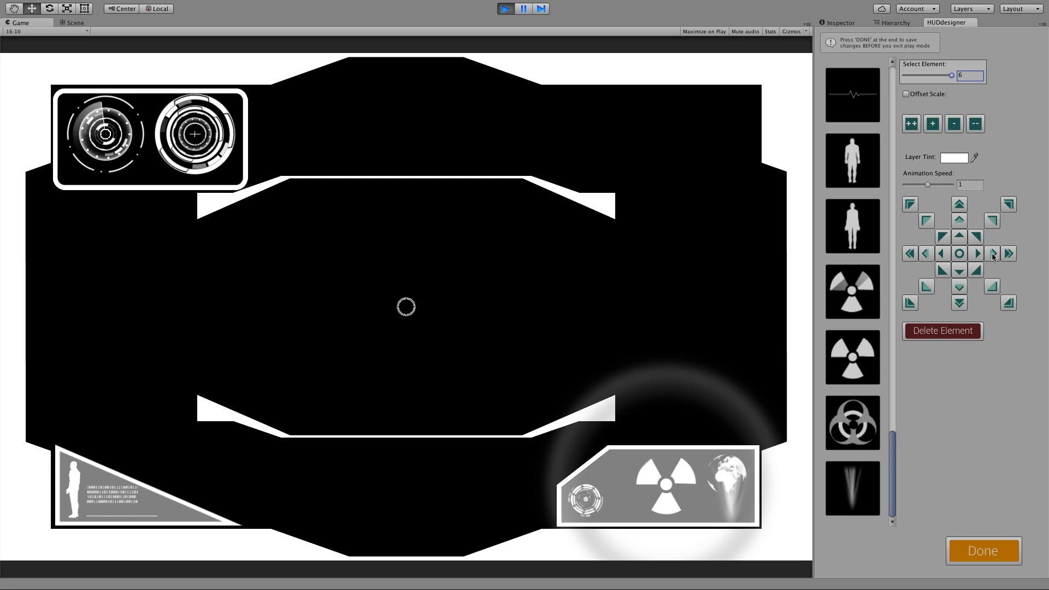
Step: Add the pre-animated scrolling text block, enable its offset scale and move it down over the cut-corner frame
{"action": "left_click_drag", "start_coordinate": [892, 441], "coordinate": [922, 222]}
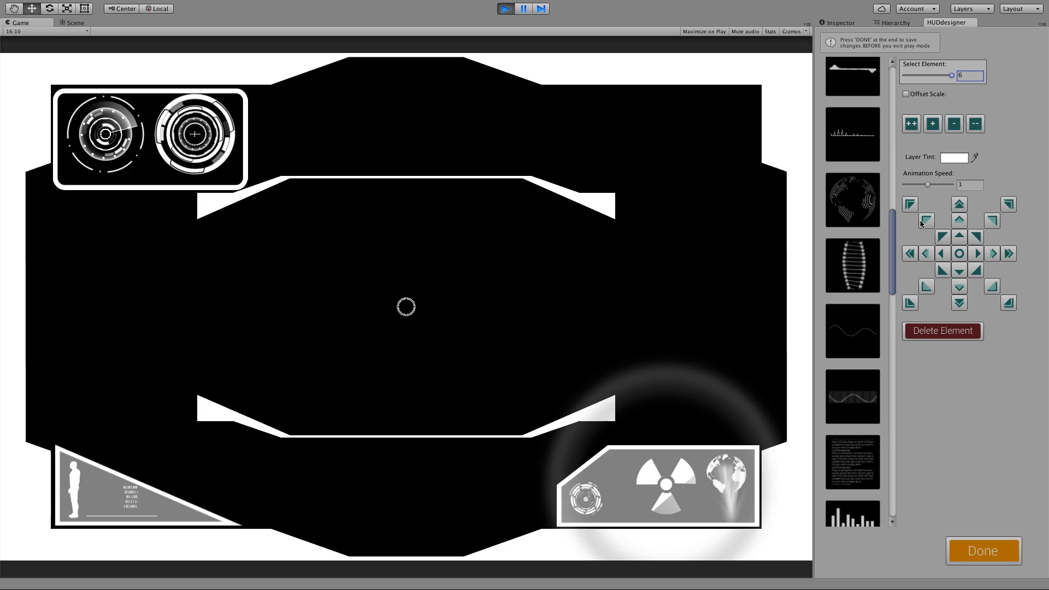
{"action": "left_click", "coordinate": [865, 455]}
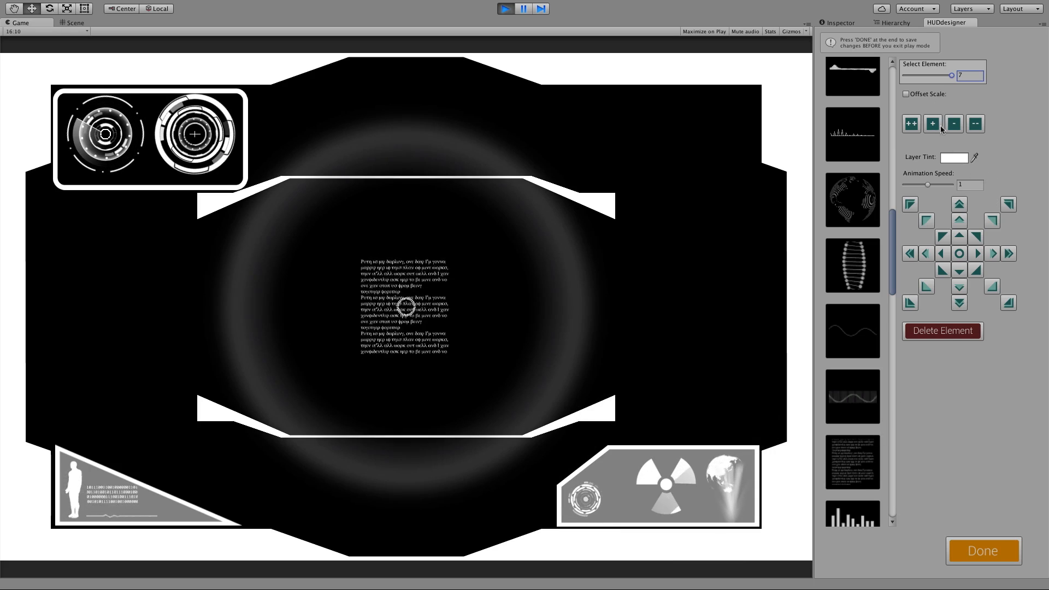
{"action": "left_click", "coordinate": [906, 94]}
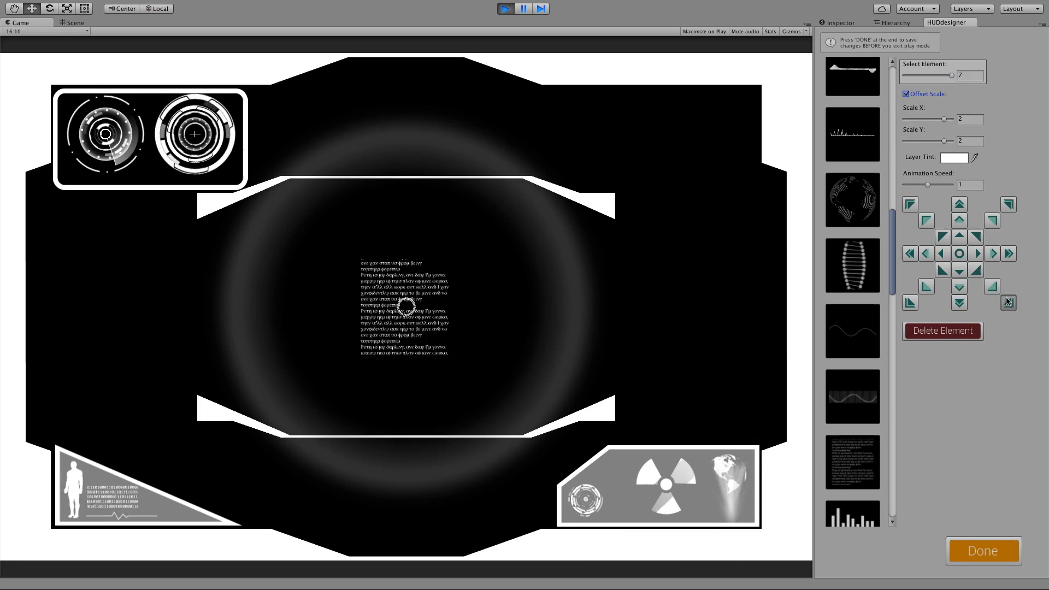
{"action": "left_click", "coordinate": [973, 269]}
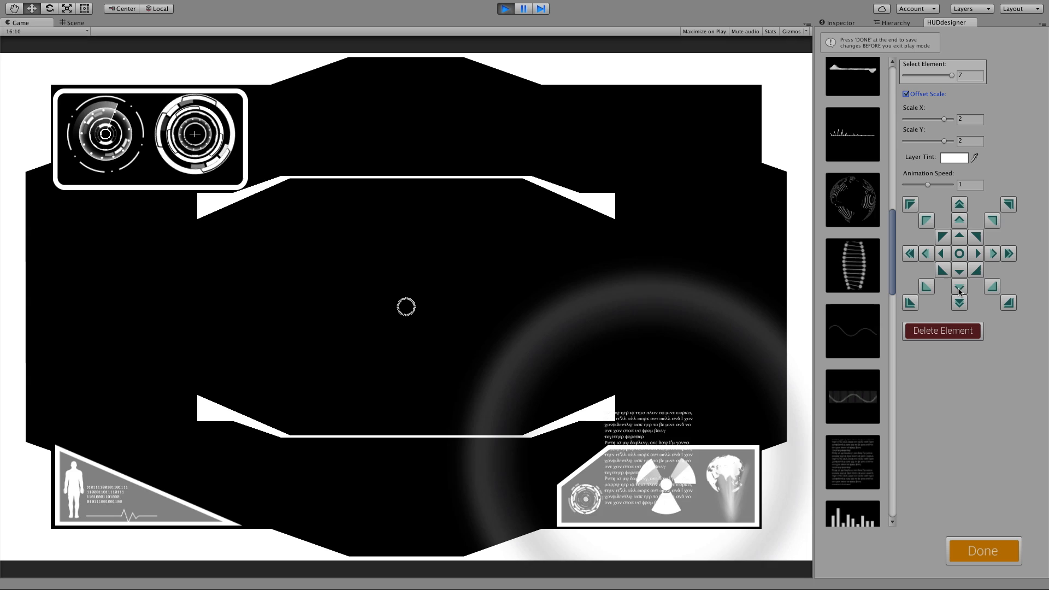
{"action": "left_click", "coordinate": [959, 287]}
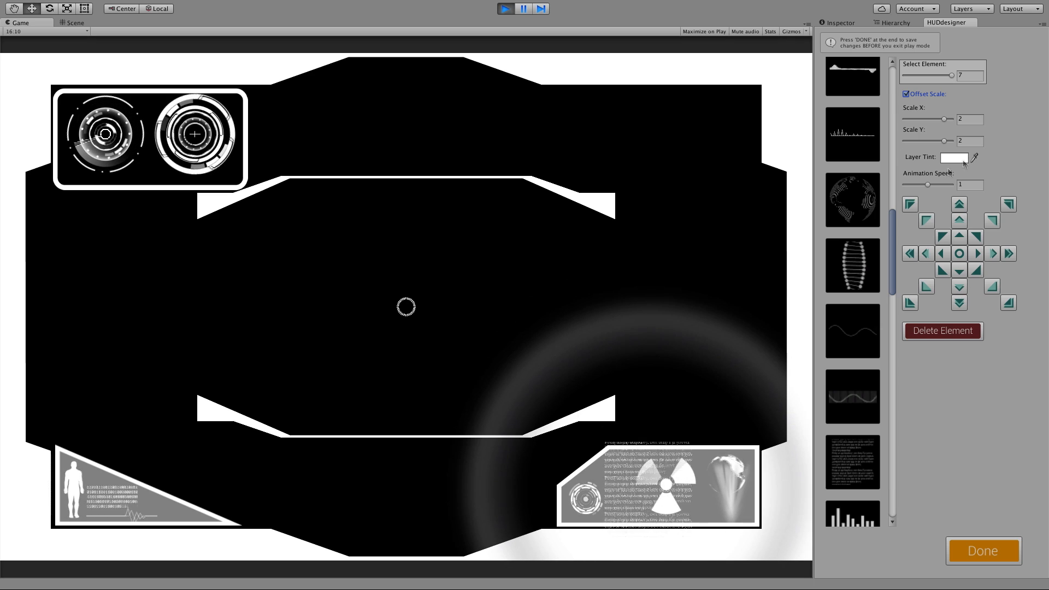
Step: Set the text block's offset scale to X 0.49 and Y 1.38, and position it between the small circle and the radiation symbol
{"action": "left_click_drag", "start_coordinate": [945, 121], "coordinate": [938, 121]}
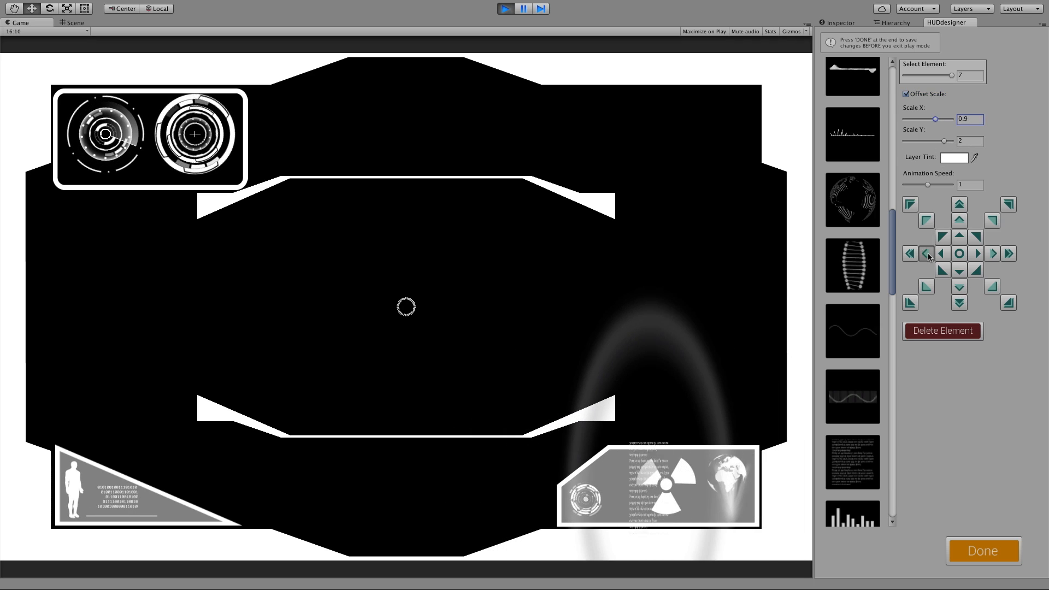
{"action": "left_click", "coordinate": [927, 254]}
{"action": "left_click_drag", "start_coordinate": [941, 122], "coordinate": [933, 121]}
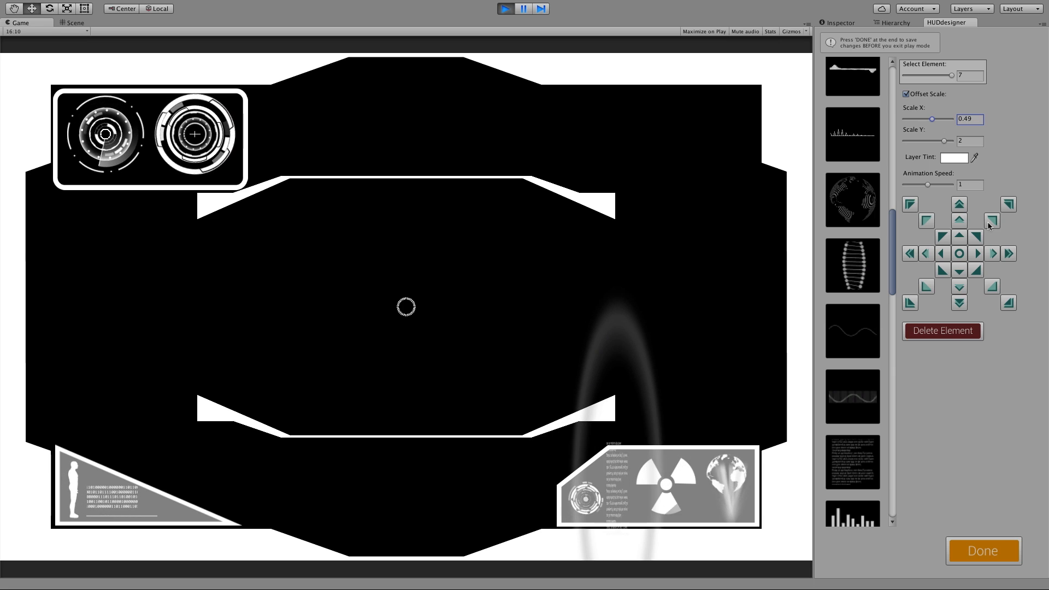
{"action": "left_click", "coordinate": [993, 254]}
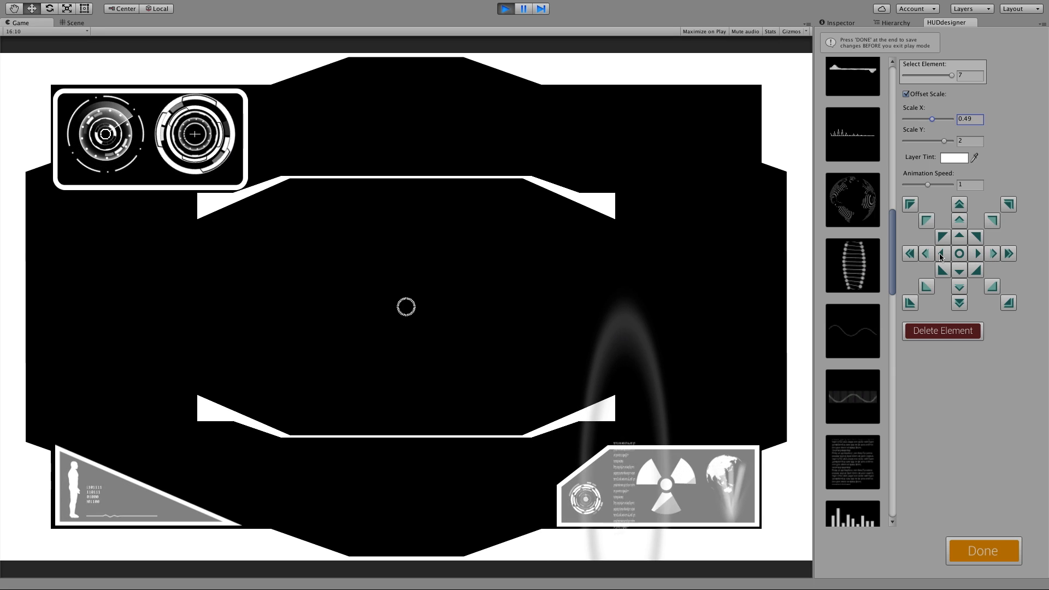
{"action": "left_click", "coordinate": [941, 255]}
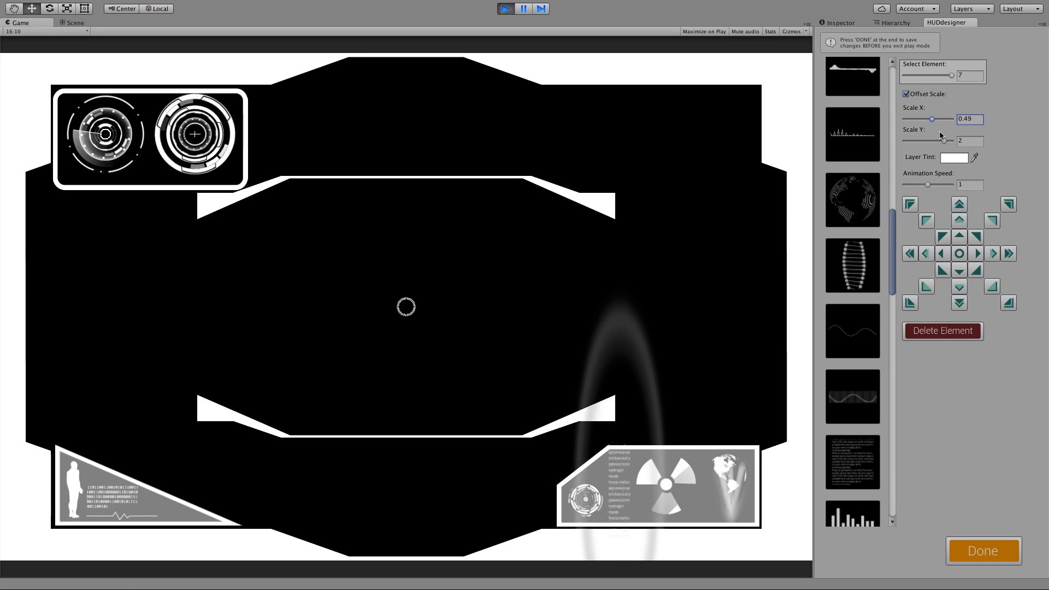
{"action": "left_click_drag", "start_coordinate": [945, 144], "coordinate": [940, 145]}
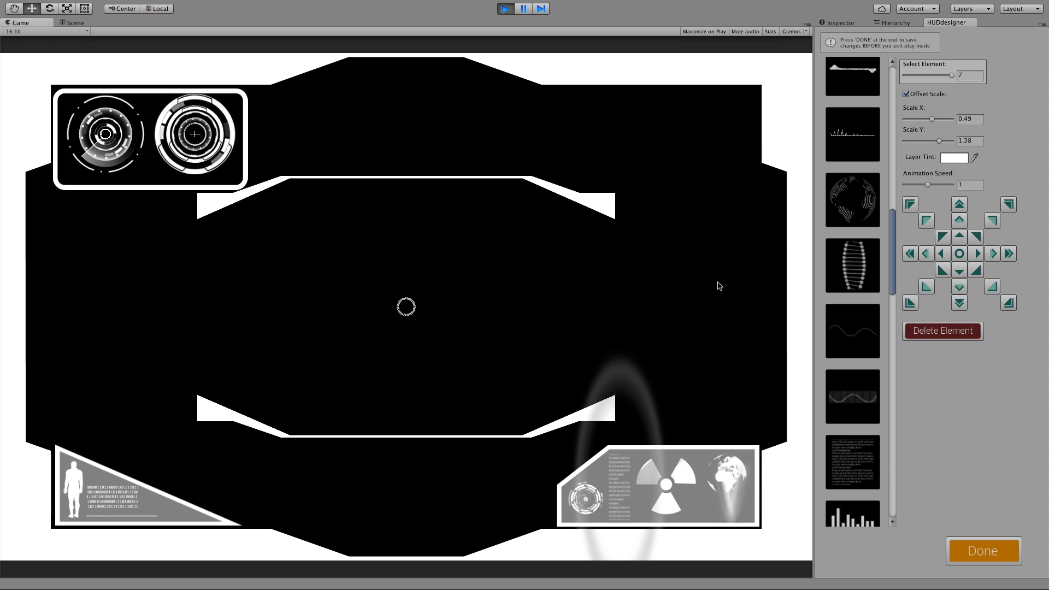
{"action": "left_click", "coordinate": [1001, 550]}
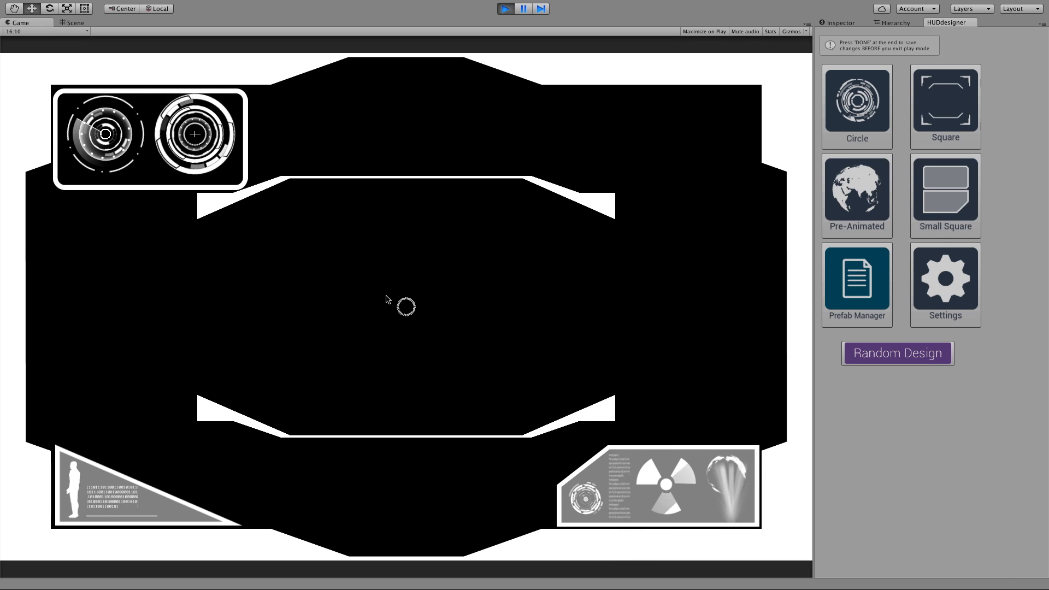
Step: Replace the layer 1 graphic of circle 1 at the HUD's centre with the thin crosshair that has a small ring
{"action": "left_click", "coordinate": [850, 109]}
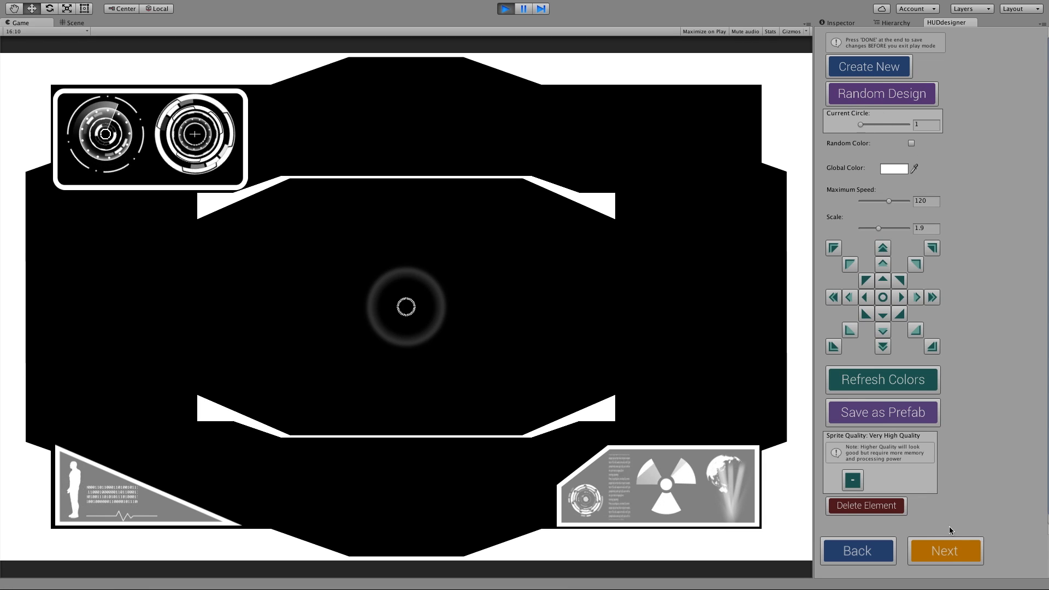
{"action": "left_click", "coordinate": [957, 552]}
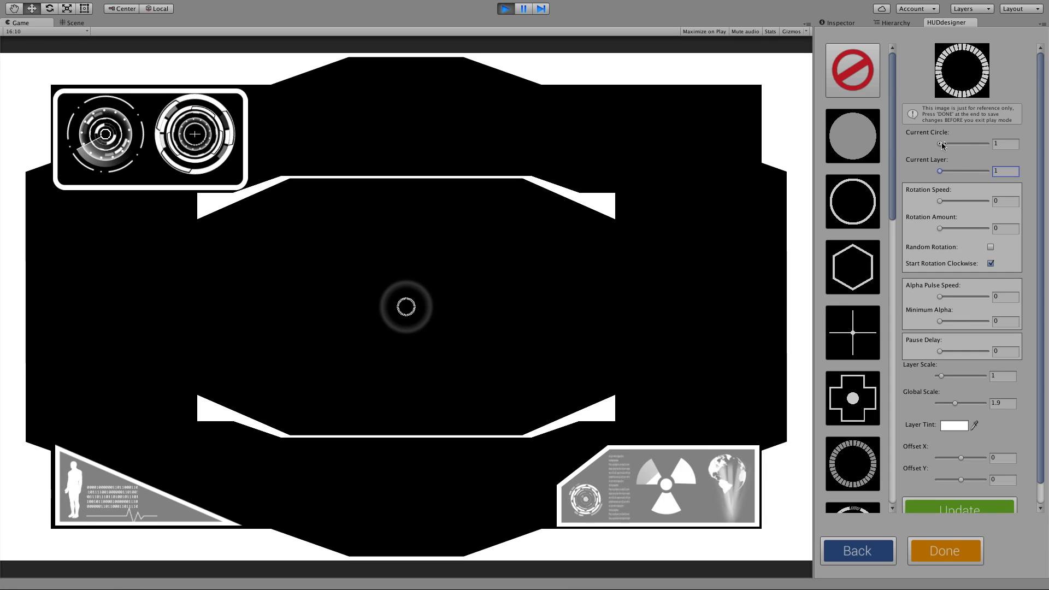
{"action": "mouse_move", "coordinate": [940, 144]}
{"action": "left_mouse_down"}
{"action": "mouse_move", "coordinate": [1027, 142]}
{"action": "mouse_move", "coordinate": [945, 146]}
{"action": "left_mouse_up"}
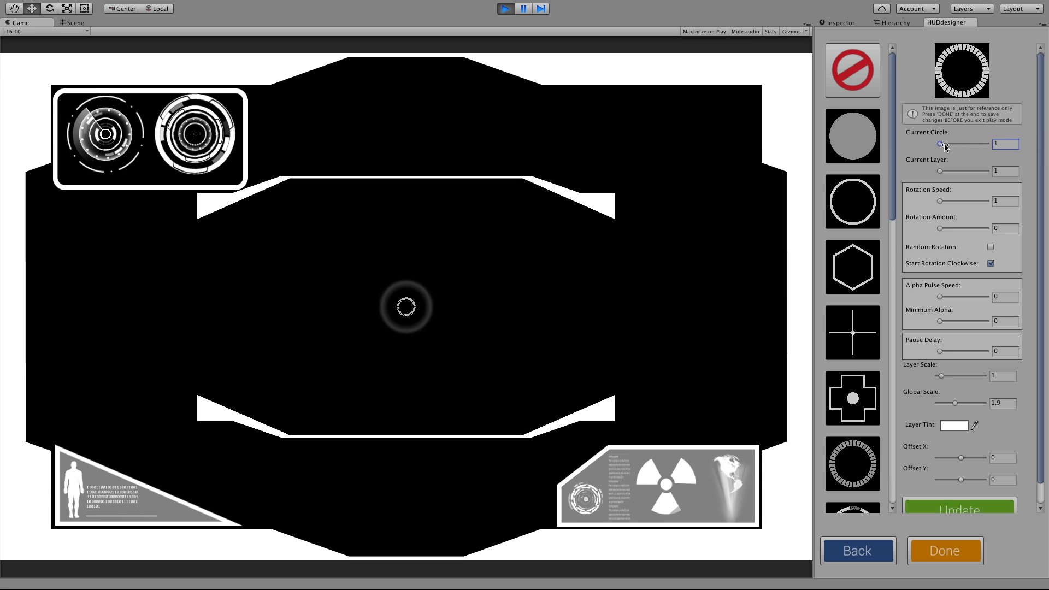
{"action": "mouse_move", "coordinate": [957, 145]}
{"action": "left_mouse_down"}
{"action": "mouse_move", "coordinate": [997, 144]}
{"action": "mouse_move", "coordinate": [949, 144]}
{"action": "left_mouse_up"}
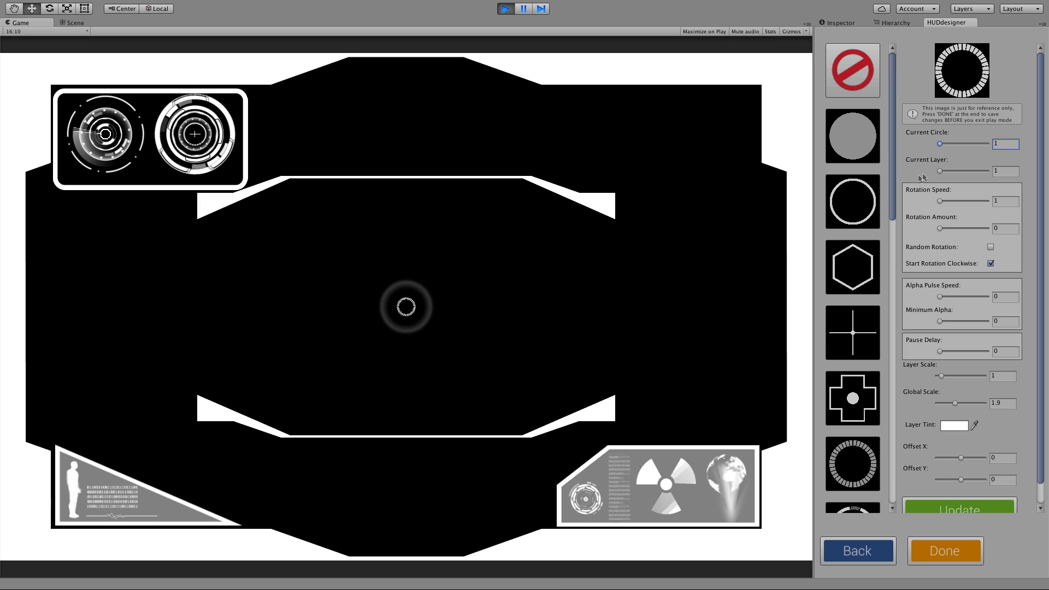
{"action": "left_click_drag", "start_coordinate": [892, 191], "coordinate": [892, 247]}
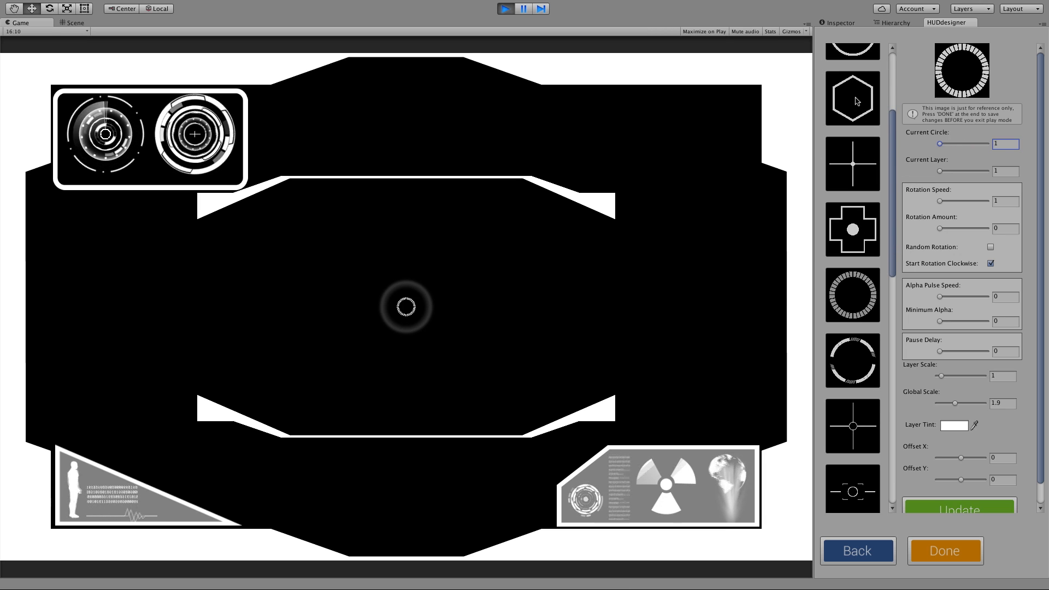
{"action": "left_click", "coordinate": [866, 423]}
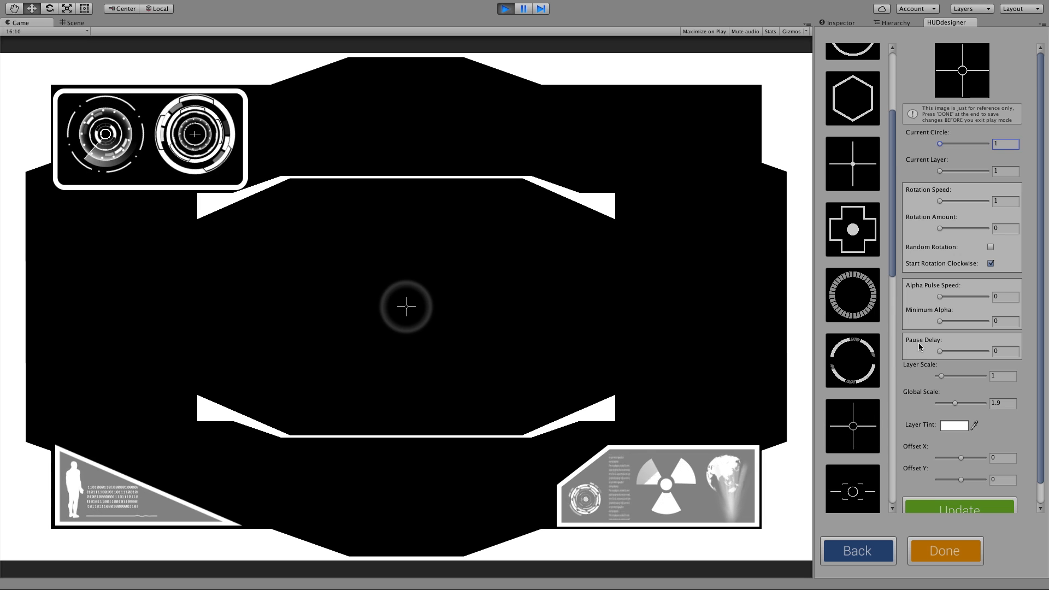
Step: Set the crosshair's layer scale to 3.8, rotation speed to 1 and rotation amount to 0, and apply the changes
{"action": "left_click_drag", "start_coordinate": [946, 378], "coordinate": [956, 377]}
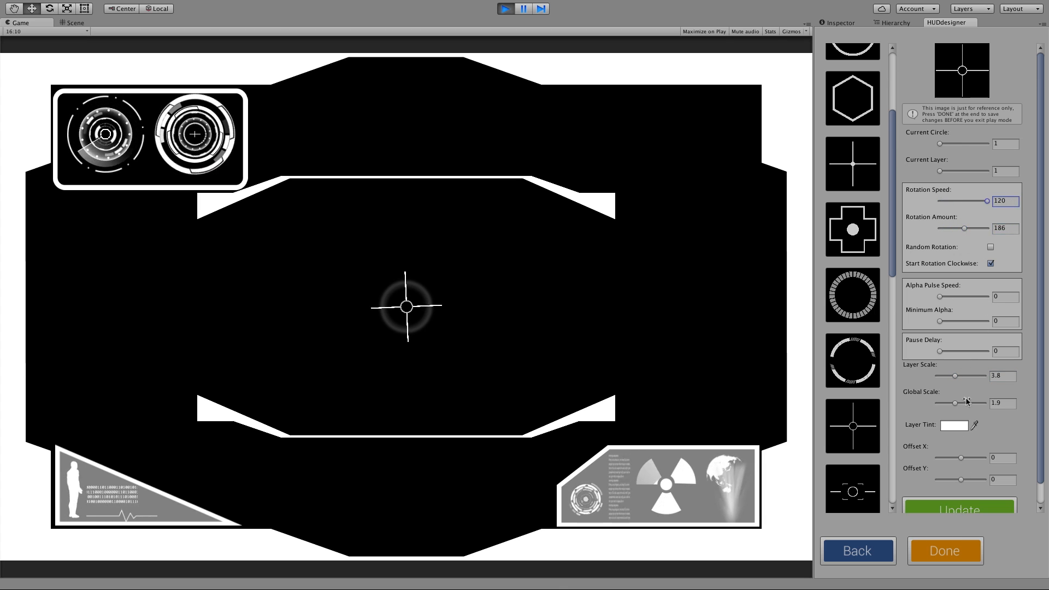
{"action": "left_click", "coordinate": [948, 510]}
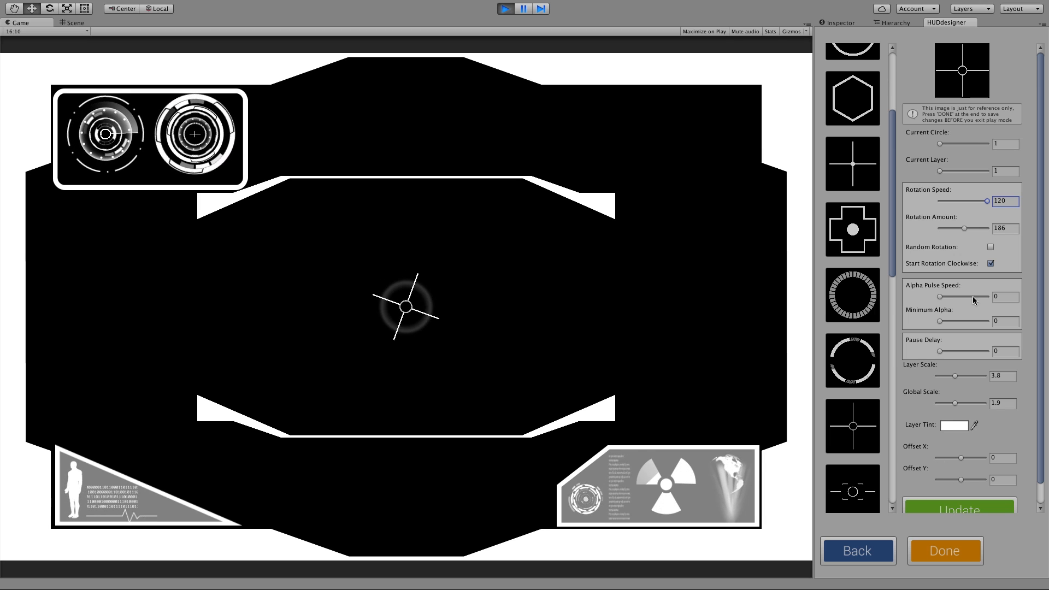
{"action": "left_click_drag", "start_coordinate": [985, 201], "coordinate": [857, 232]}
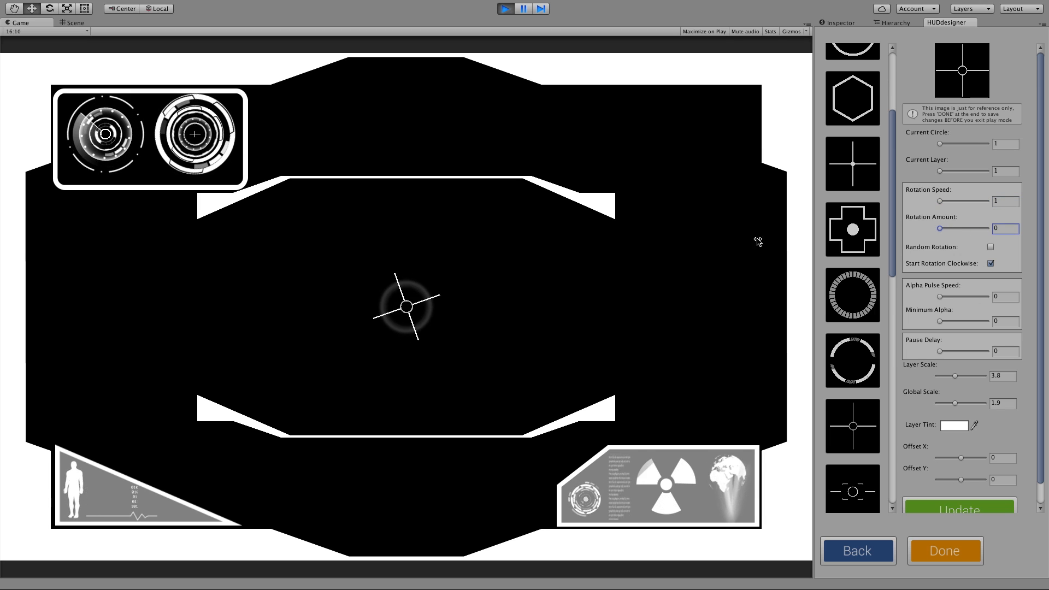
{"action": "left_click", "coordinate": [935, 509]}
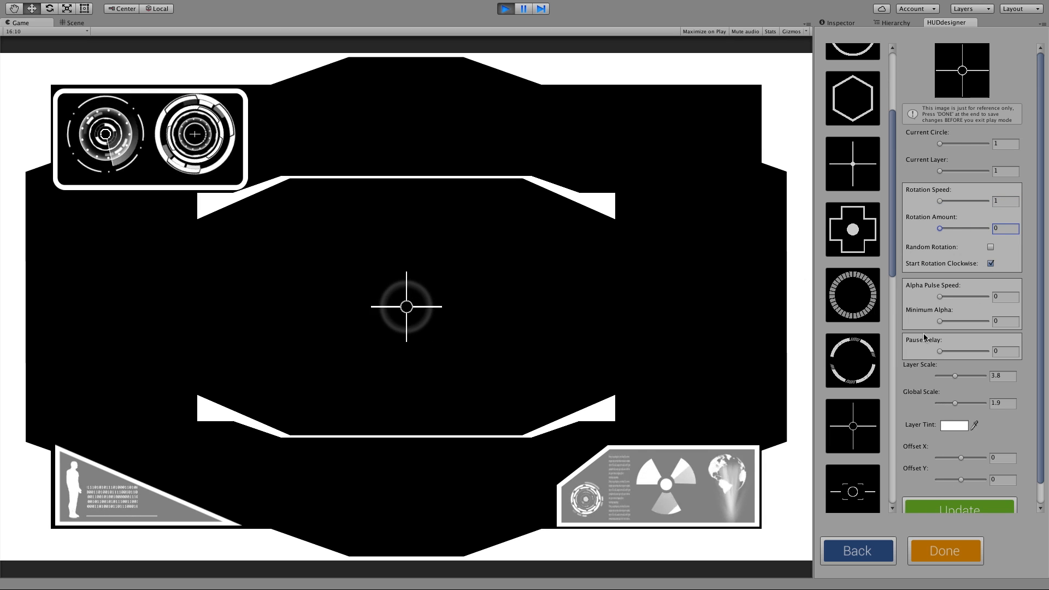
{"action": "left_click", "coordinate": [966, 557]}
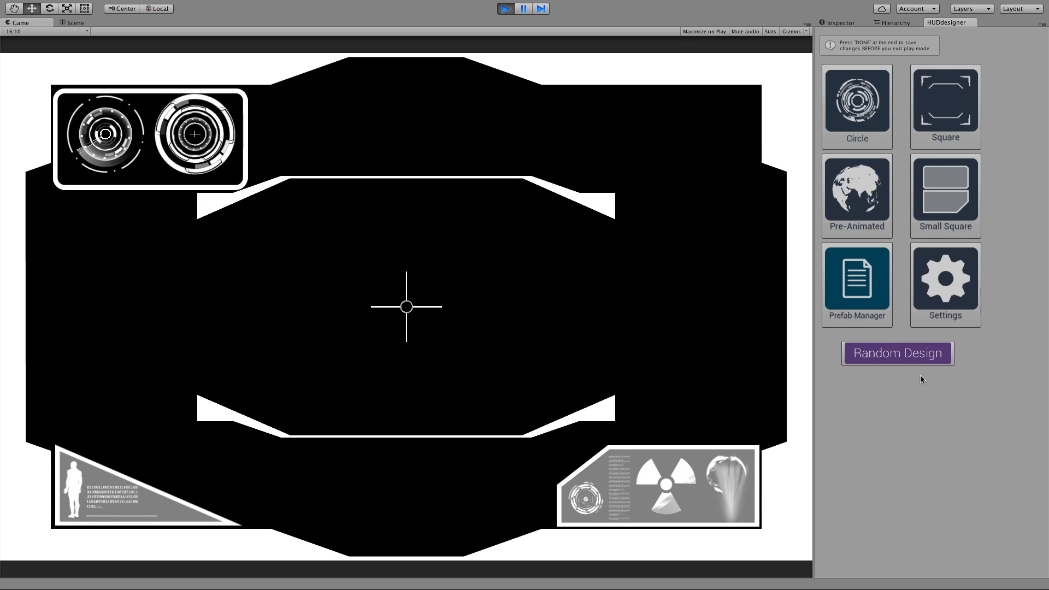
Step: Open the random design settings, load the blue, grey, navy and teal palette, and set Color 1 to dark blue 13366CFF
{"action": "left_click", "coordinate": [876, 359]}
{"action": "left_click", "coordinate": [909, 447]}
{"action": "left_click", "coordinate": [894, 120]}
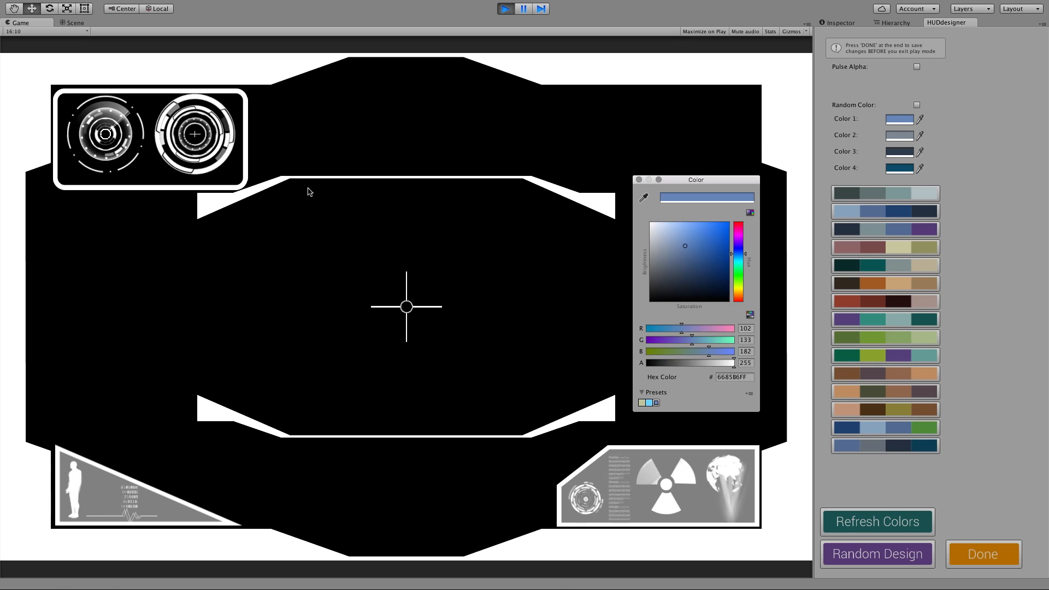
{"action": "left_click", "coordinate": [713, 267]}
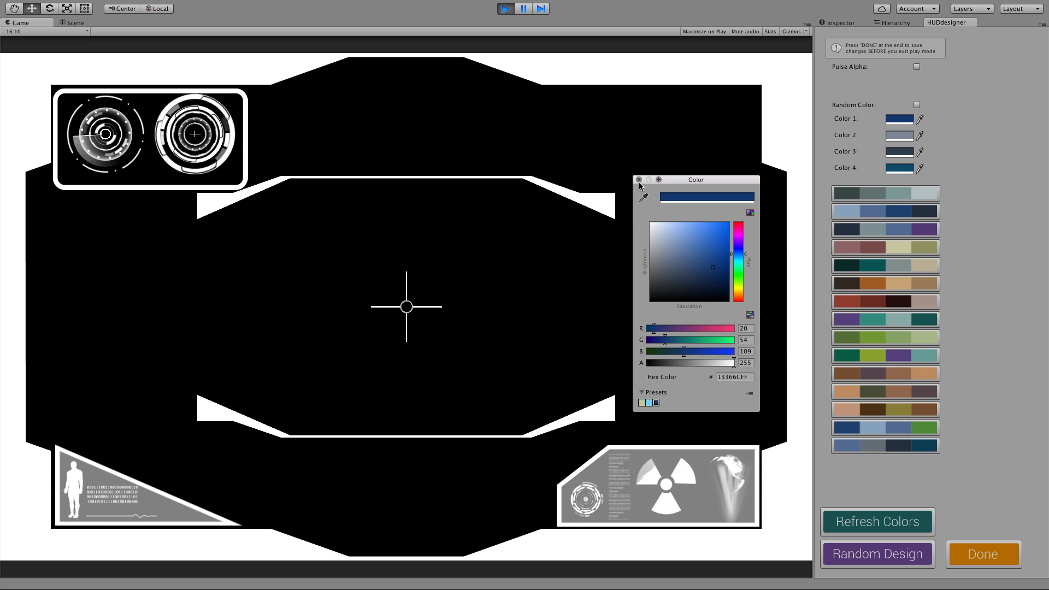
{"action": "left_click", "coordinate": [639, 180]}
Step: Try other preset palettes, ending on the dark blue, light blue, mid blue and green one
{"action": "left_click", "coordinate": [910, 432]}
{"action": "left_click", "coordinate": [896, 235]}
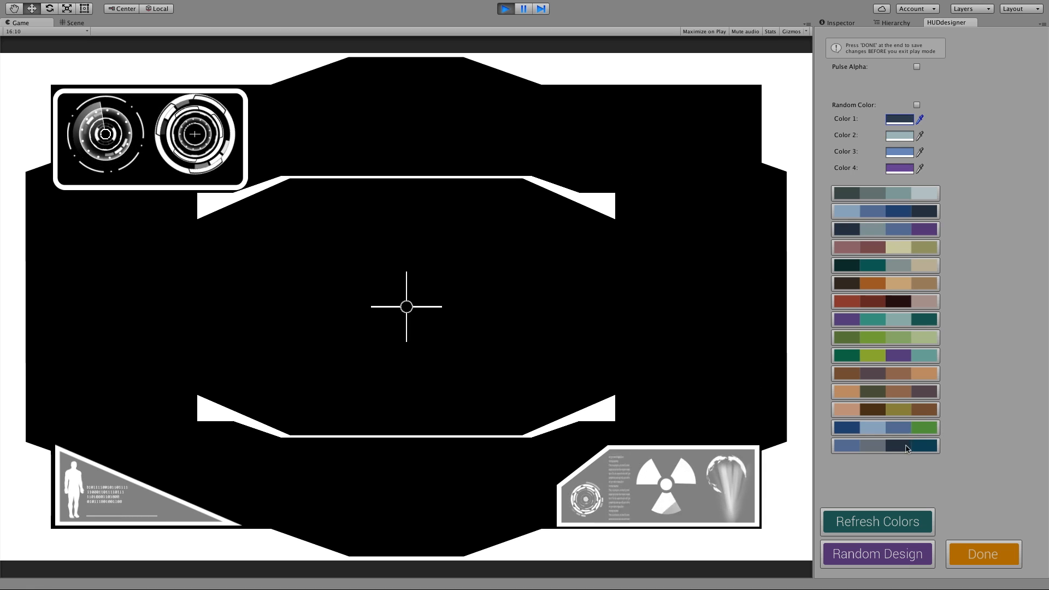
{"action": "left_click", "coordinate": [909, 429]}
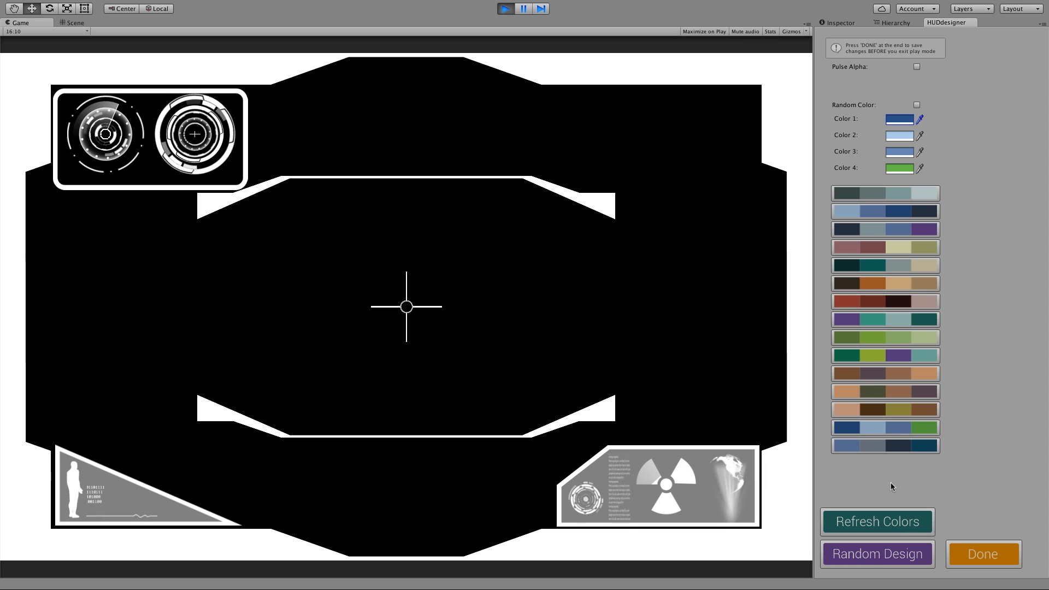
Step: Refresh the HUD colors repeatedly to try different distributions of the blue and green palette
{"action": "left_click", "coordinate": [889, 522]}
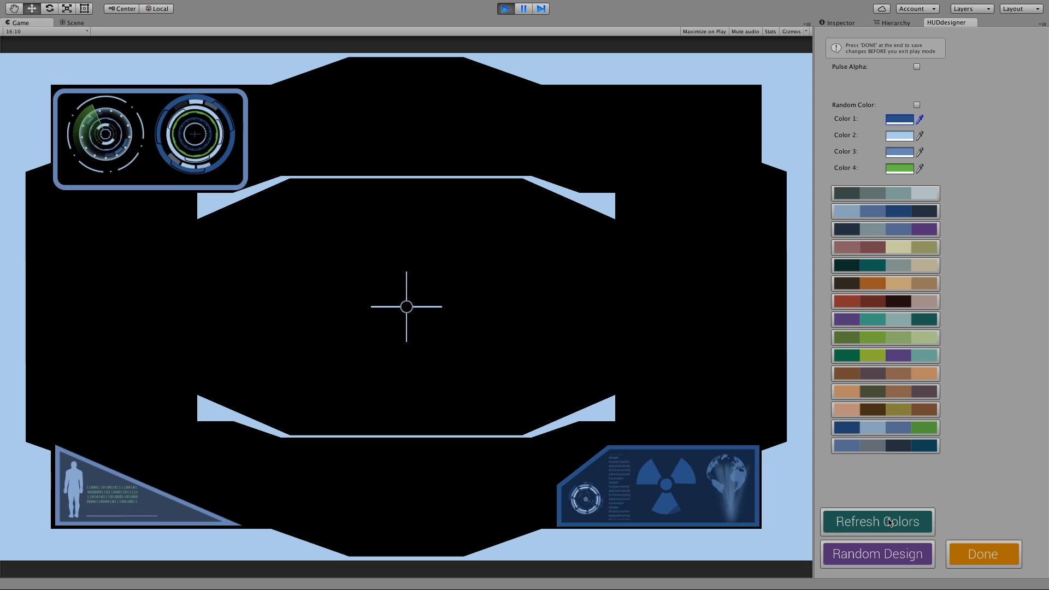
{"action": "left_click", "coordinate": [889, 522]}
{"action": "left_click", "coordinate": [889, 521]}
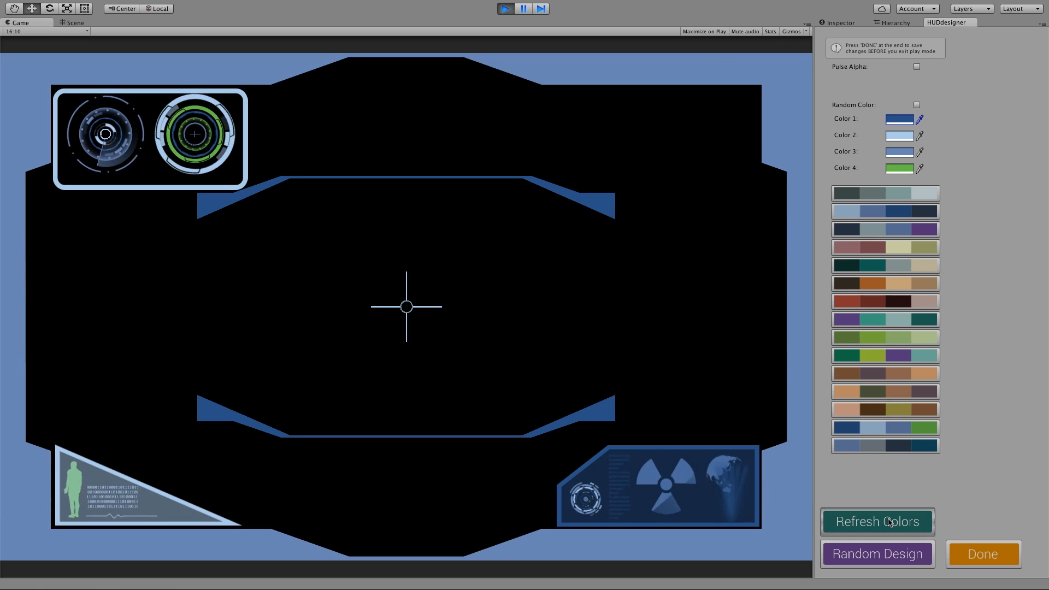
{"action": "left_click", "coordinate": [888, 522]}
{"action": "left_click", "coordinate": [888, 522]}
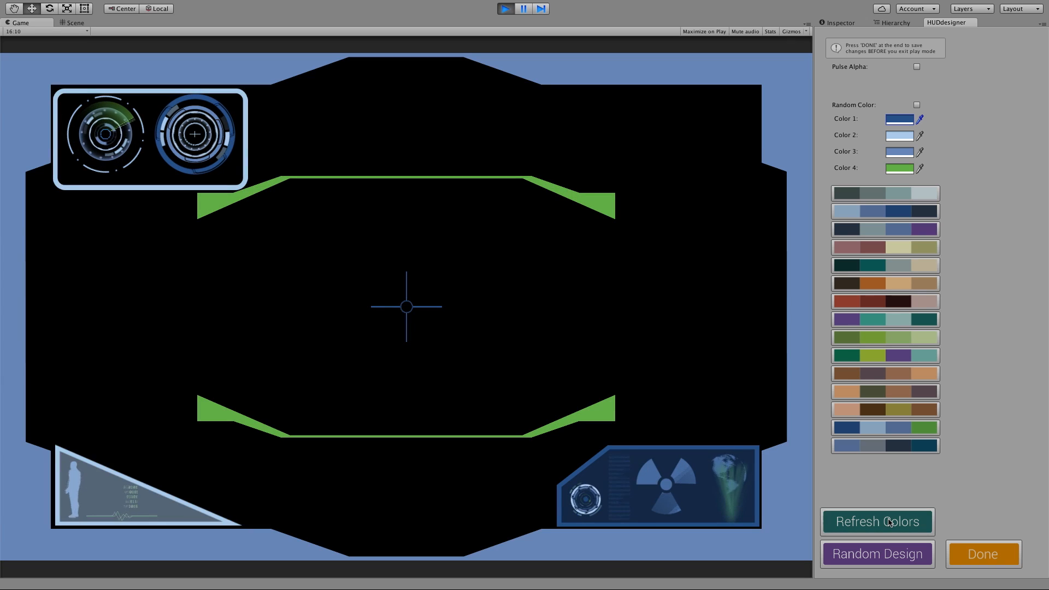
{"action": "left_click", "coordinate": [888, 522]}
{"action": "left_click", "coordinate": [889, 522]}
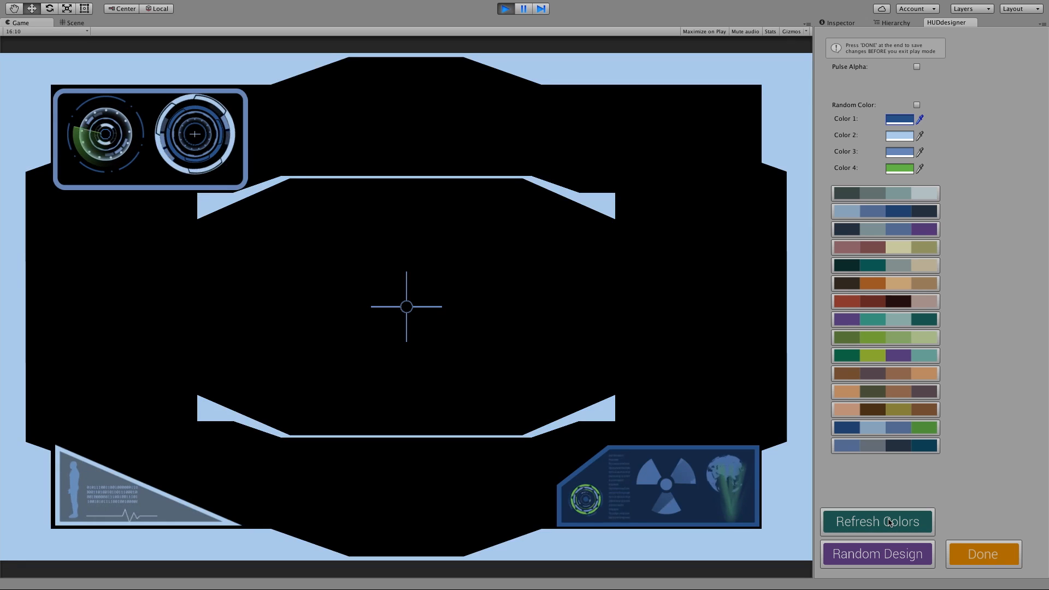
{"action": "left_click", "coordinate": [888, 521]}
{"action": "left_click", "coordinate": [889, 521]}
{"action": "left_click", "coordinate": [889, 522]}
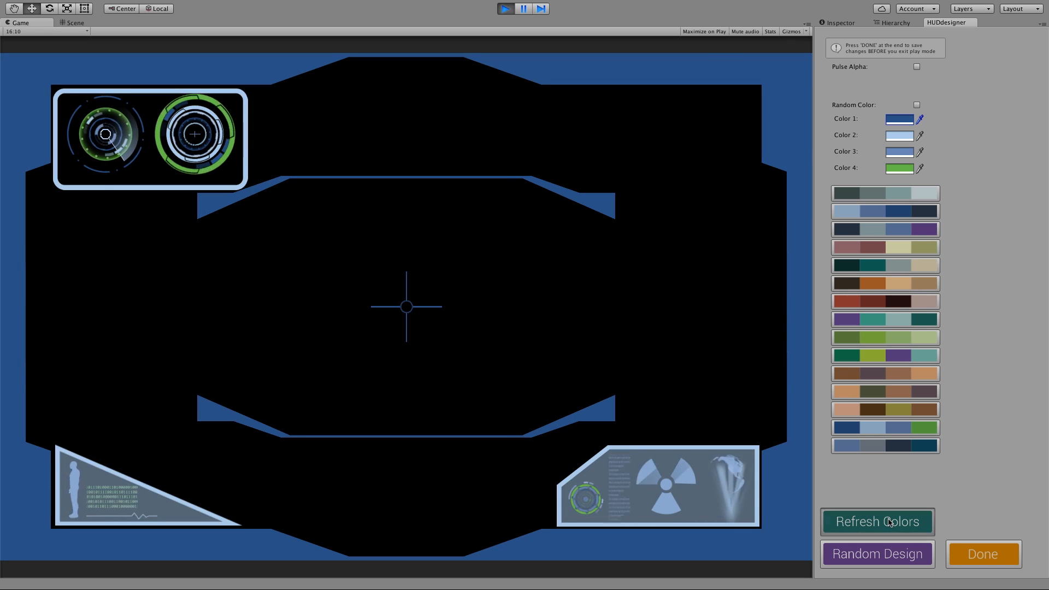
Step: Switch to the blue, grey, navy and teal palette, recolor the whole HUD with it and finish the color settings
{"action": "left_click", "coordinate": [896, 446]}
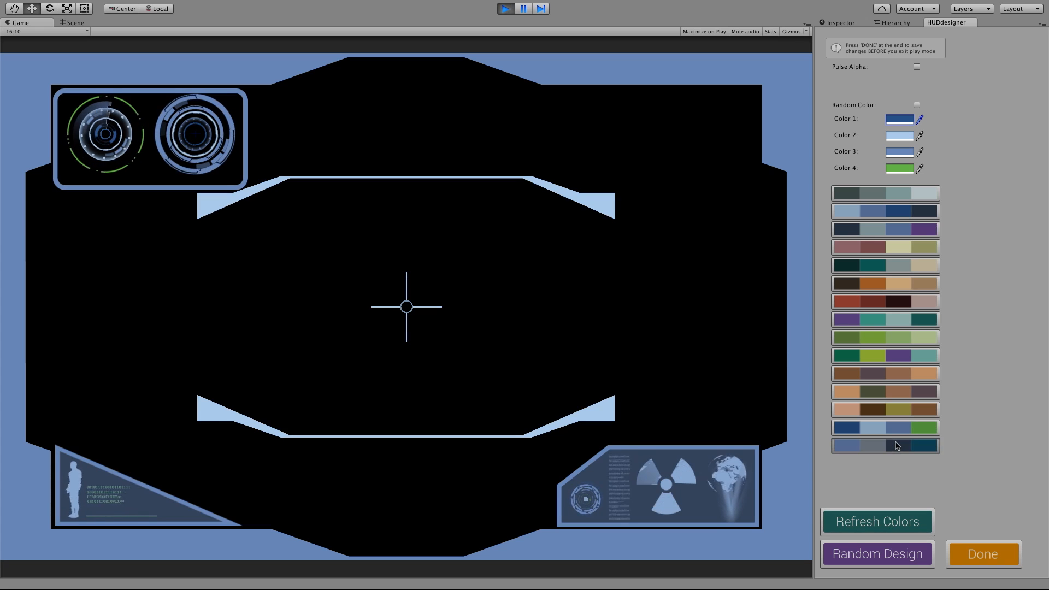
{"action": "left_click", "coordinate": [899, 526]}
{"action": "left_click", "coordinate": [899, 525]}
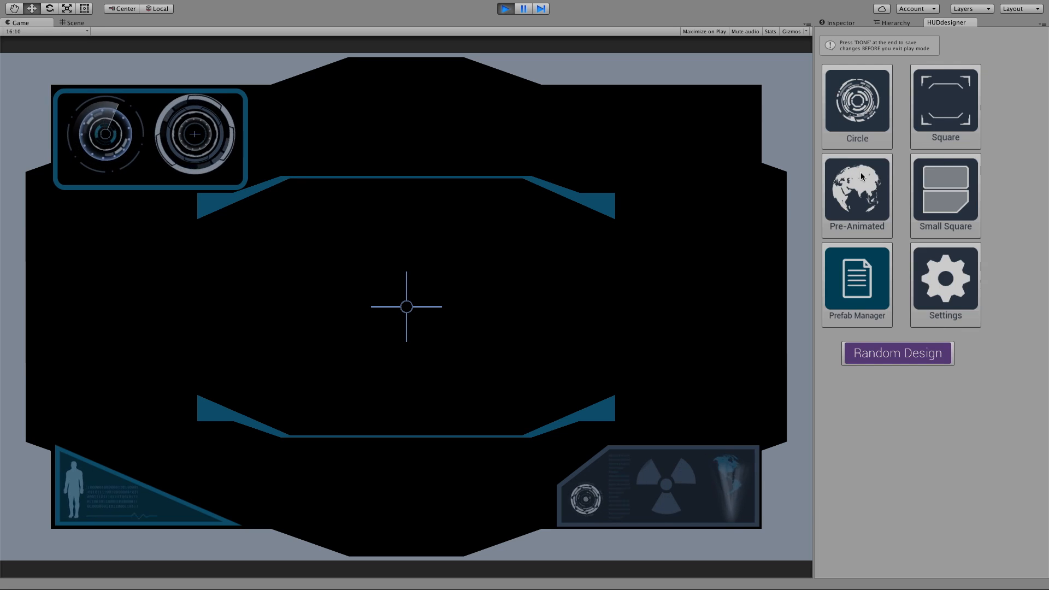
Step: Tint the pre-animated radiation symbol (element 6) in the lower-right frame a lighter grey-blue, about RGB 108, 131, 159
{"action": "left_click", "coordinate": [860, 176]}
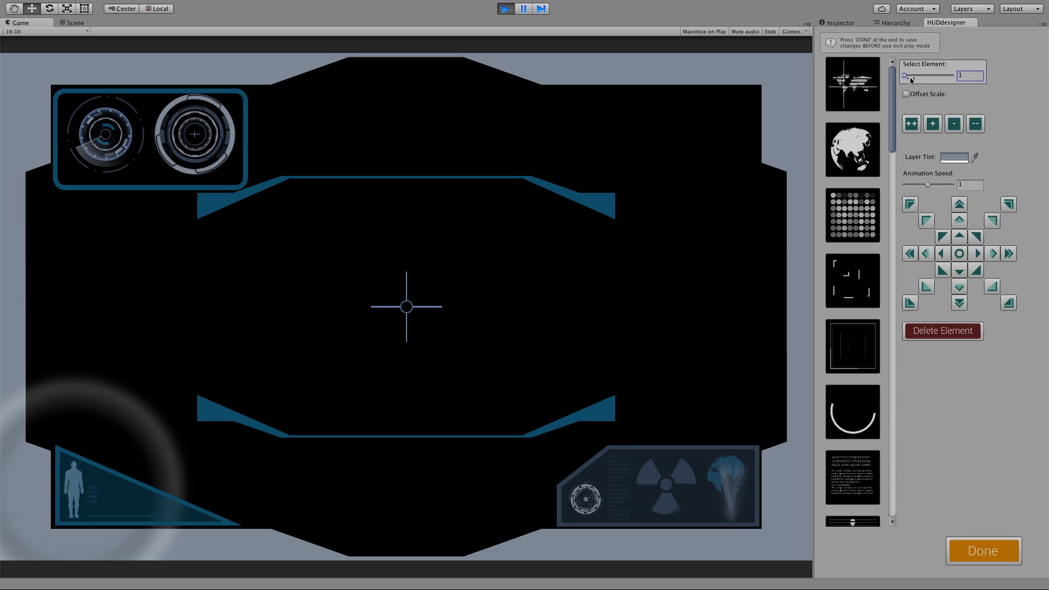
{"action": "left_click_drag", "start_coordinate": [911, 79], "coordinate": [945, 78]}
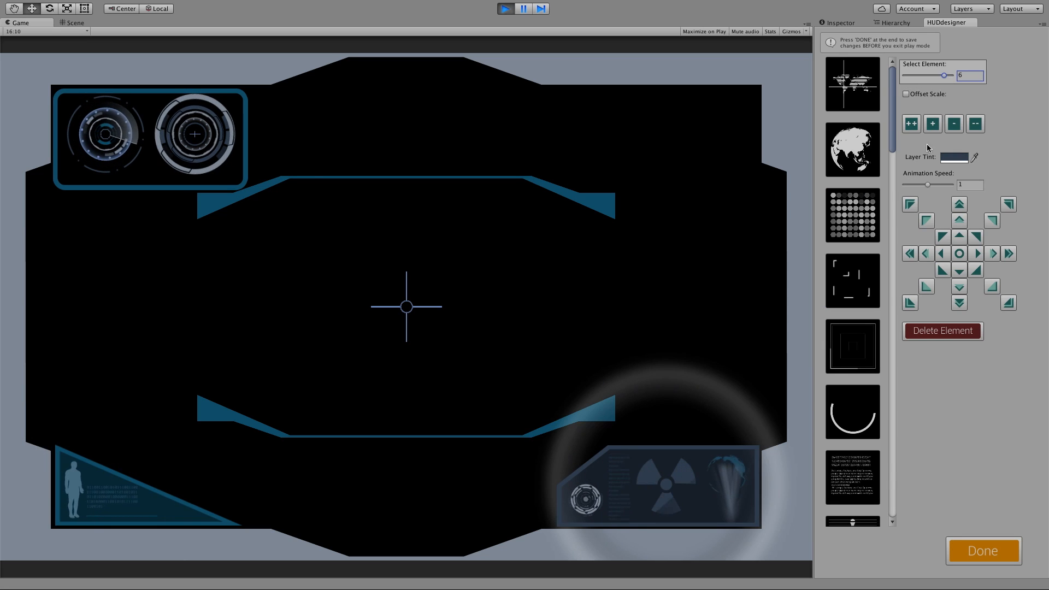
{"action": "left_click", "coordinate": [954, 157]}
{"action": "mouse_move", "coordinate": [687, 264]}
{"action": "left_mouse_down"}
{"action": "mouse_move", "coordinate": [672, 242]}
{"action": "mouse_move", "coordinate": [676, 255]}
{"action": "left_mouse_up"}
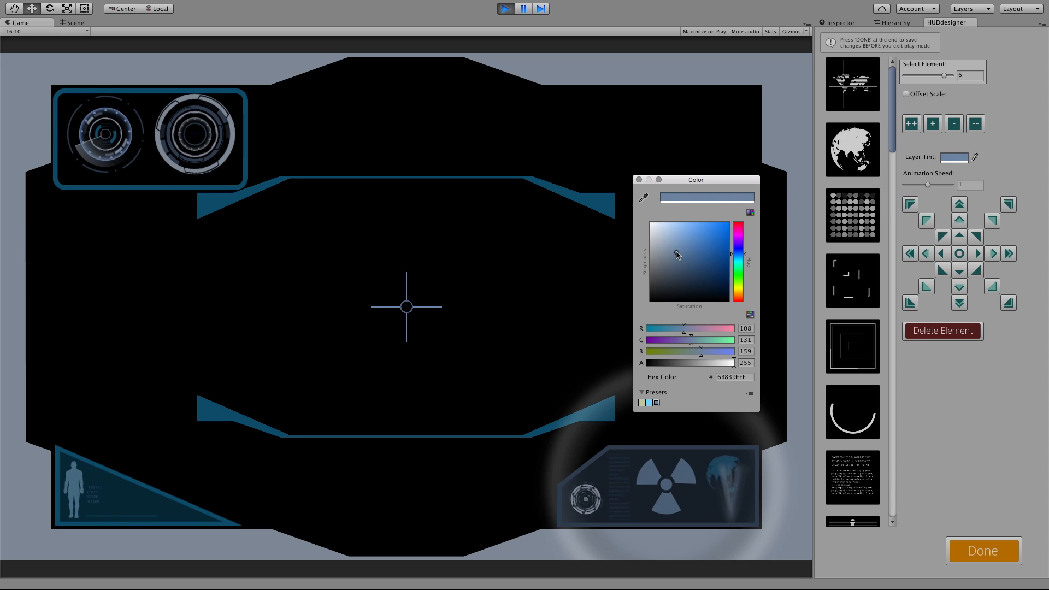
{"action": "left_click", "coordinate": [638, 179]}
Step: Tint the light beam under the globe (element 5) light blue with an alpha of about 93, and finish editing the pre-animated elements
{"action": "left_click_drag", "start_coordinate": [947, 78], "coordinate": [938, 80]}
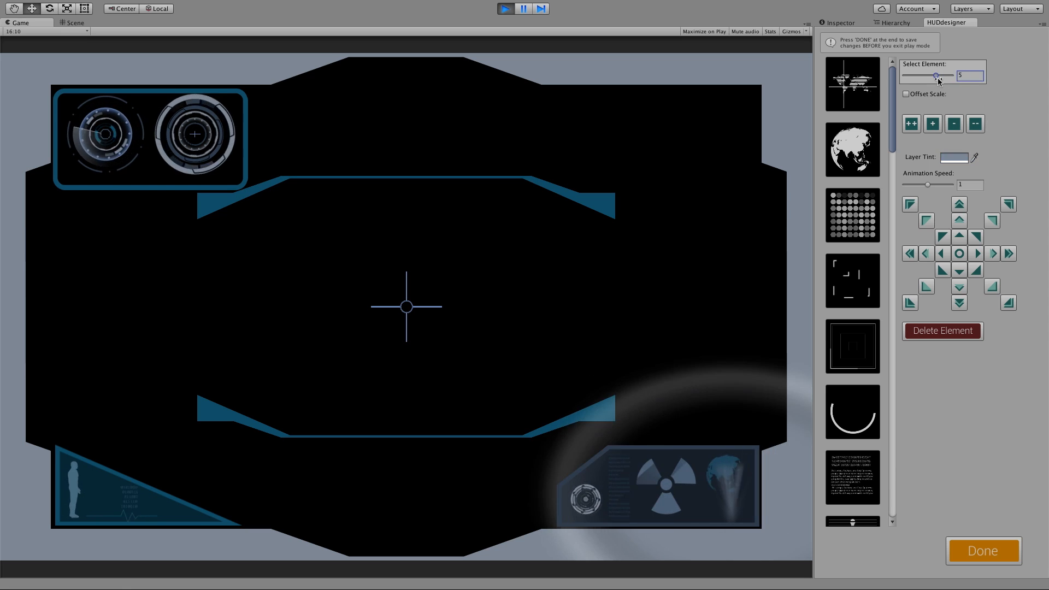
{"action": "left_click", "coordinate": [964, 158]}
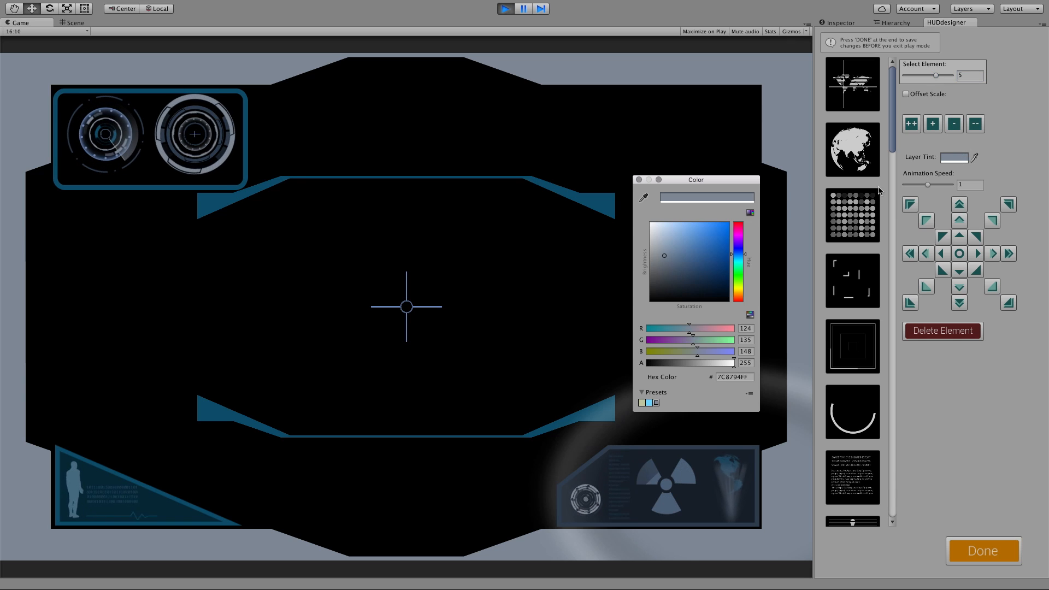
{"action": "left_click_drag", "start_coordinate": [684, 267], "coordinate": [674, 237]}
{"action": "left_click", "coordinate": [687, 365]}
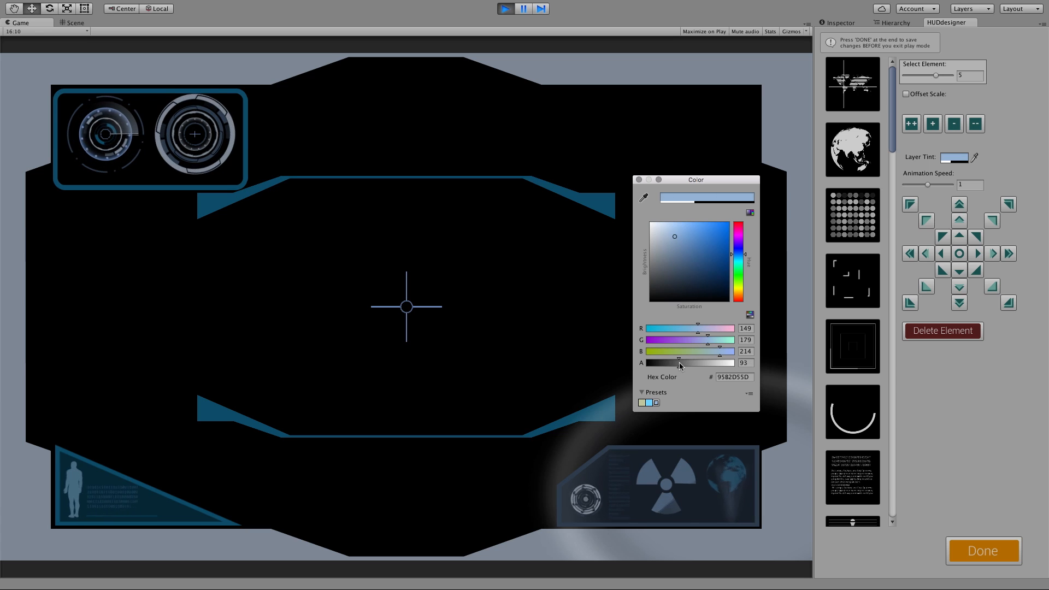
{"action": "left_click", "coordinate": [639, 179]}
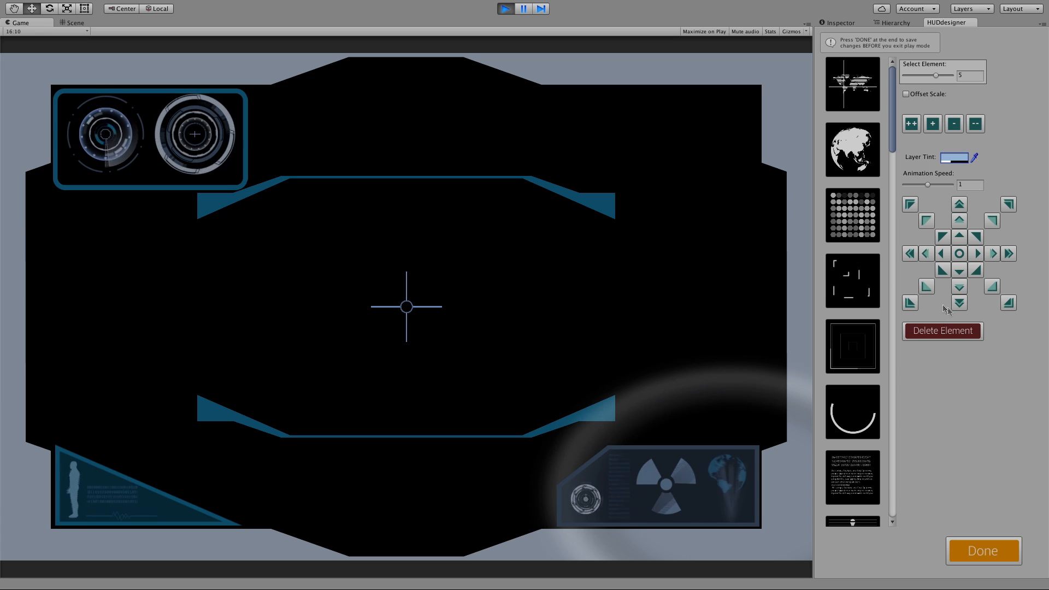
{"action": "left_click", "coordinate": [984, 553]}
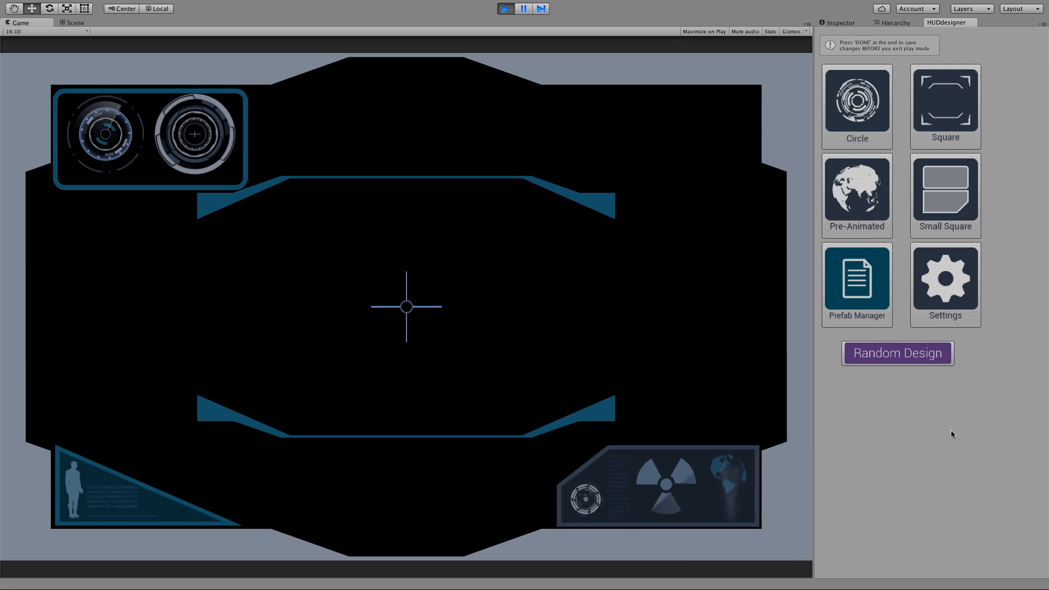